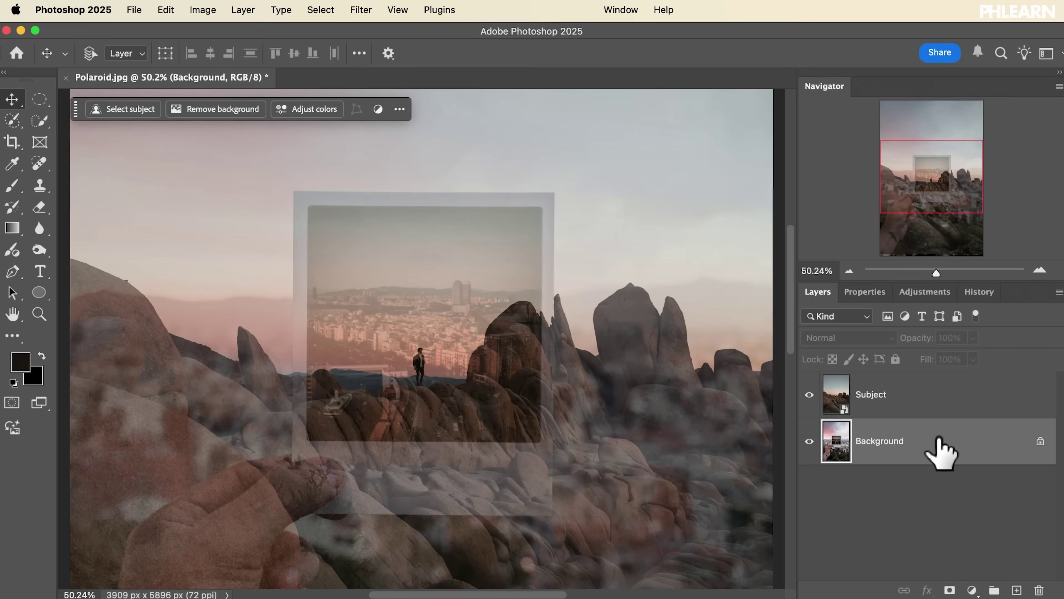
pyautogui.doubleClick(922, 438)
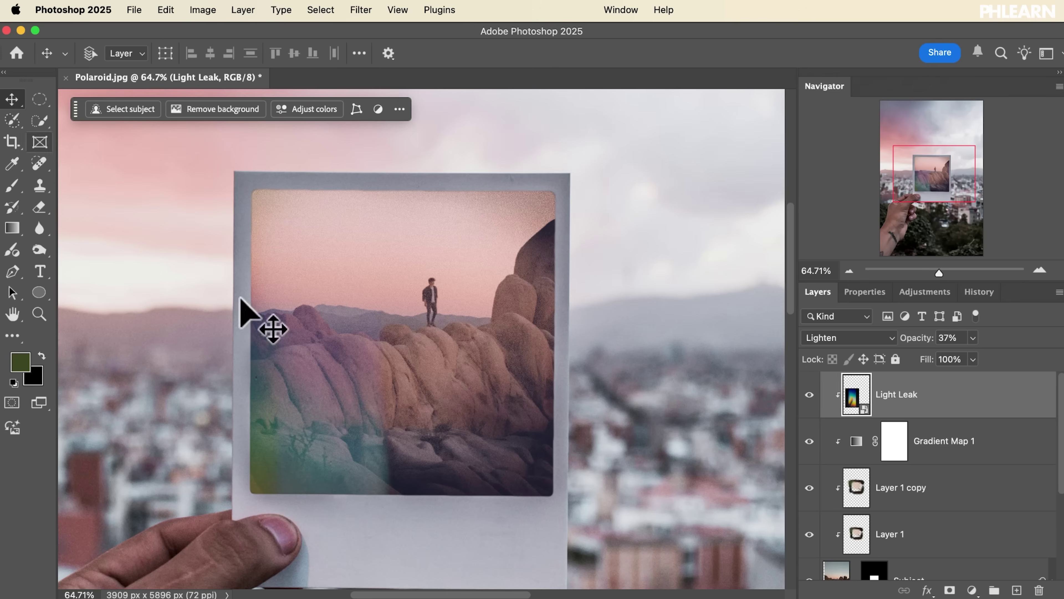
pyautogui.moveTo(242, 302); pyautogui.dragTo(665, 162)
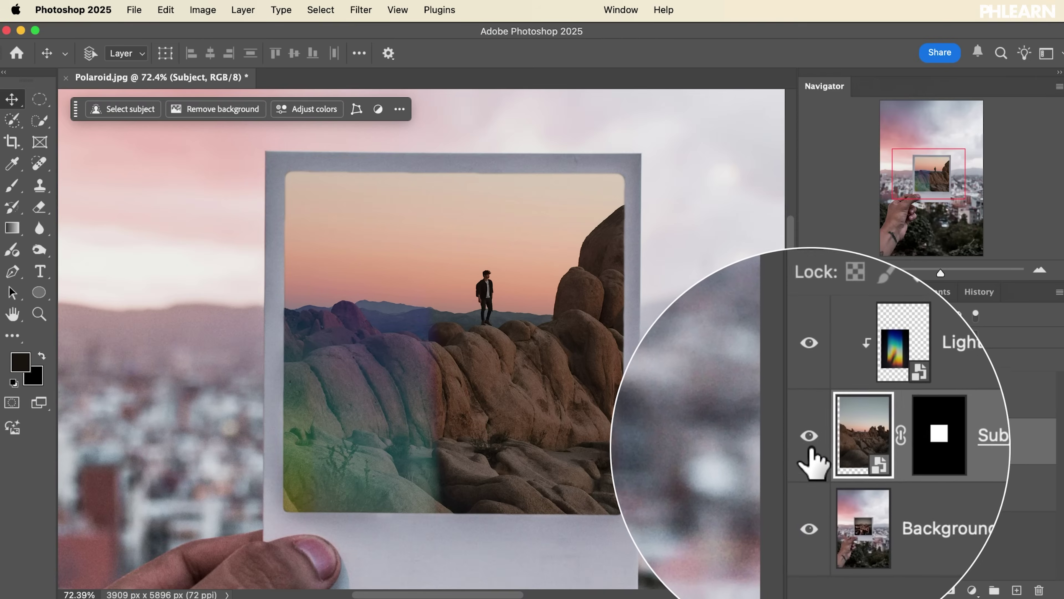
# Toggle the visibility of the stacked layers off, and turn Background and Subject back on to compare them.
pyautogui.moveTo(809, 484); pyautogui.dragTo(810, 391)
pyautogui.click(811, 490)
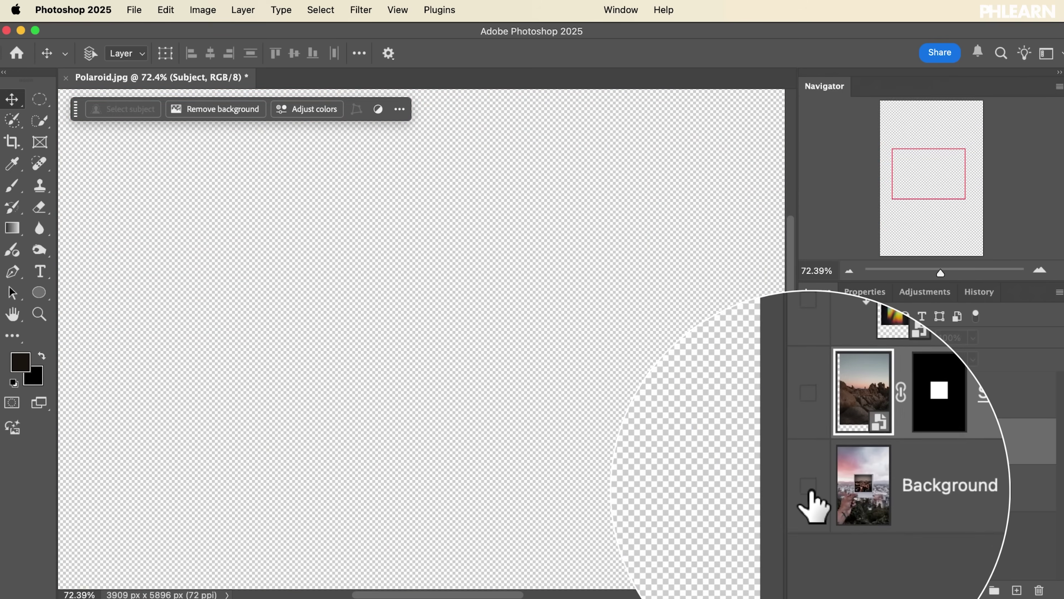
pyautogui.click(811, 492)
pyautogui.click(810, 434)
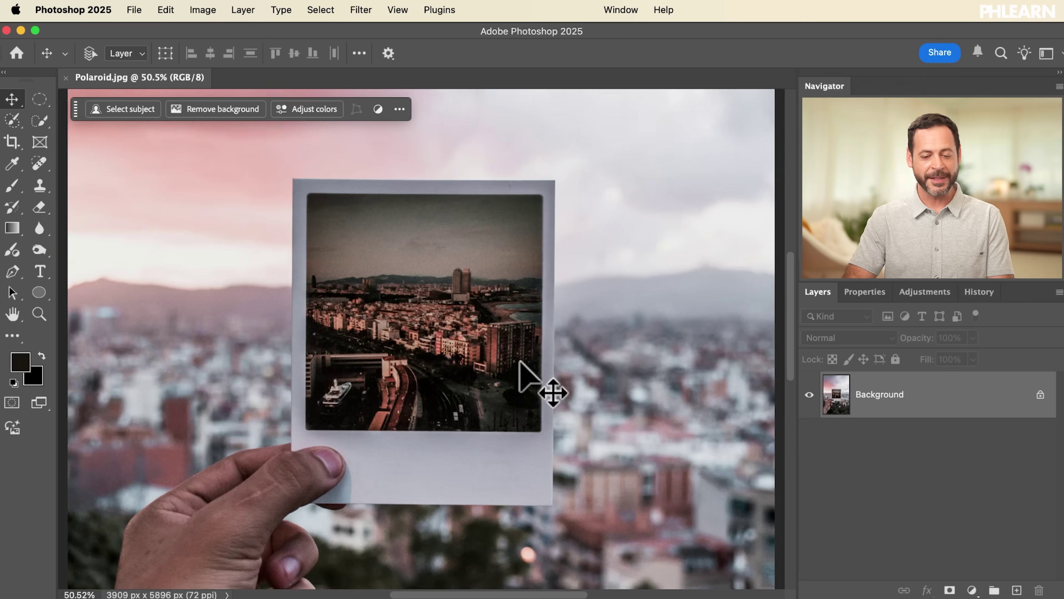
# Place Subject.jpg from the Sample Images folder in Finder into the open Polaroid.jpg document in Photoshop as a new layer.
pyautogui.press('super+0')
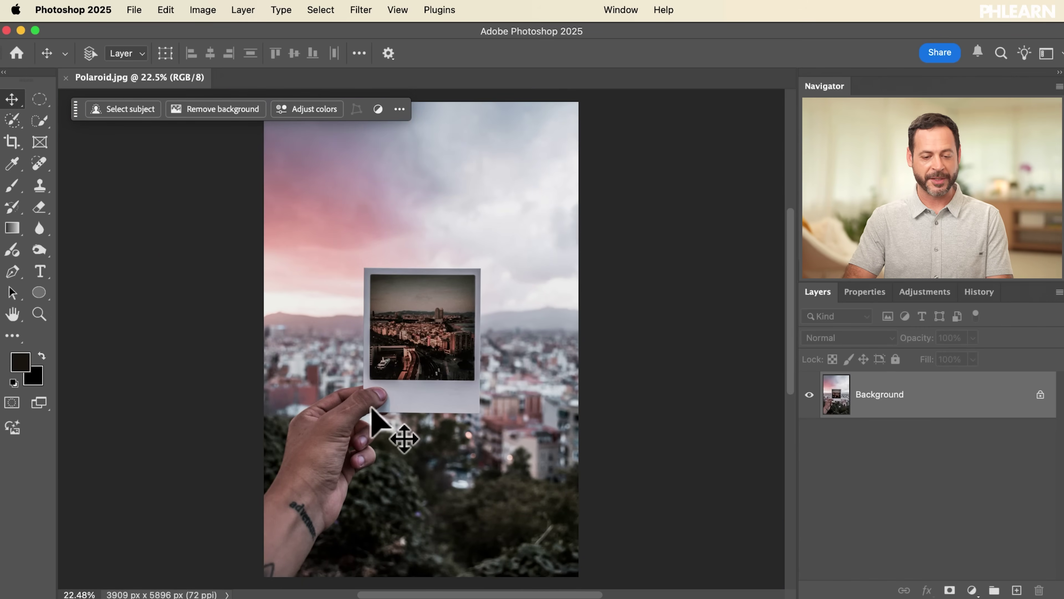
pyautogui.scroll(5, 420, 325)
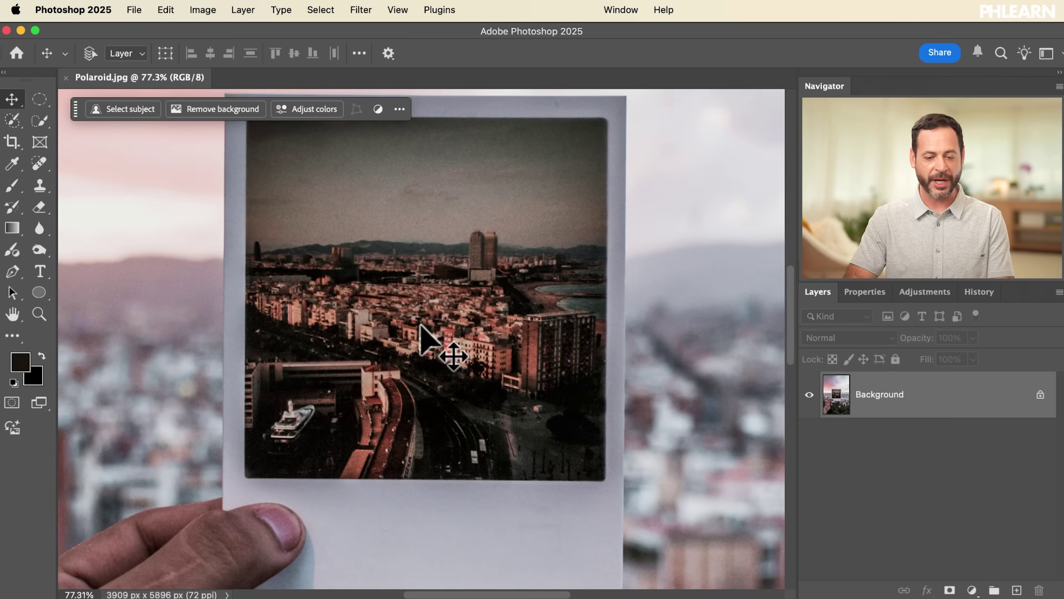
pyautogui.scroll(-1, 420, 324)
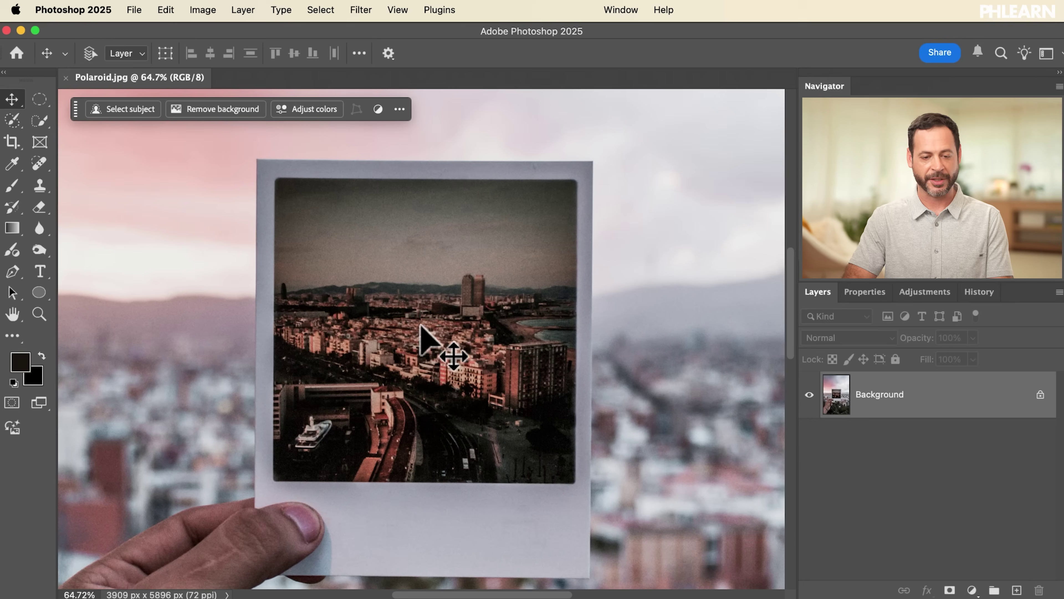
pyautogui.press('super+Tab')
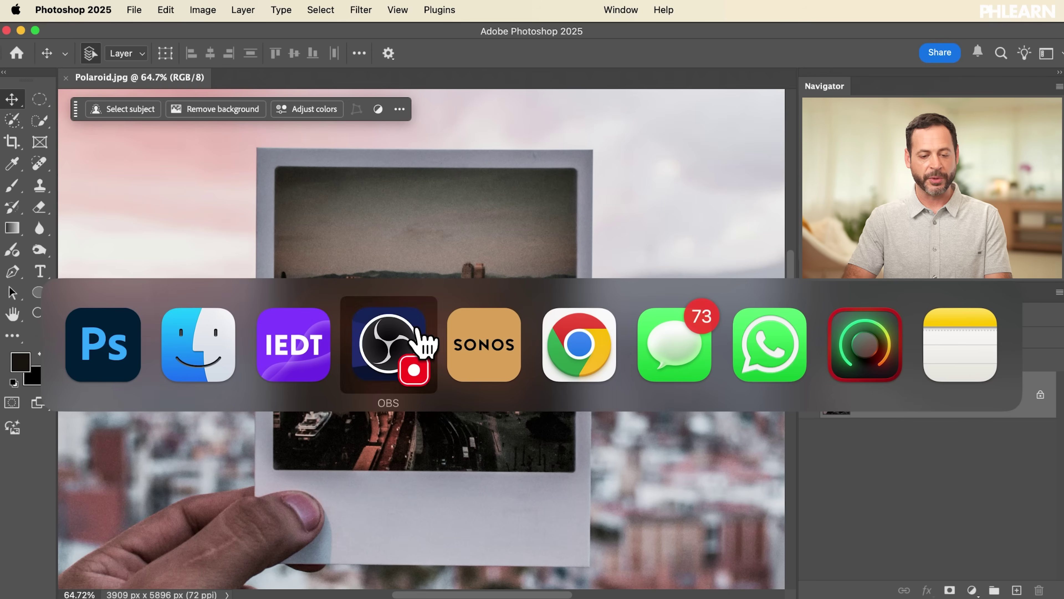
pyautogui.click(221, 345)
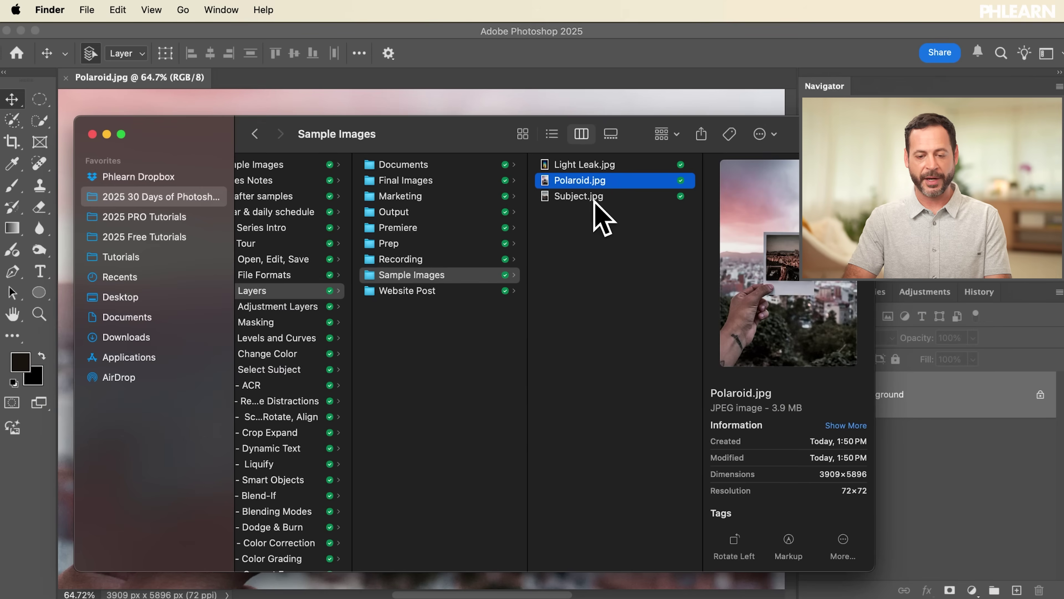
pyautogui.click(581, 197)
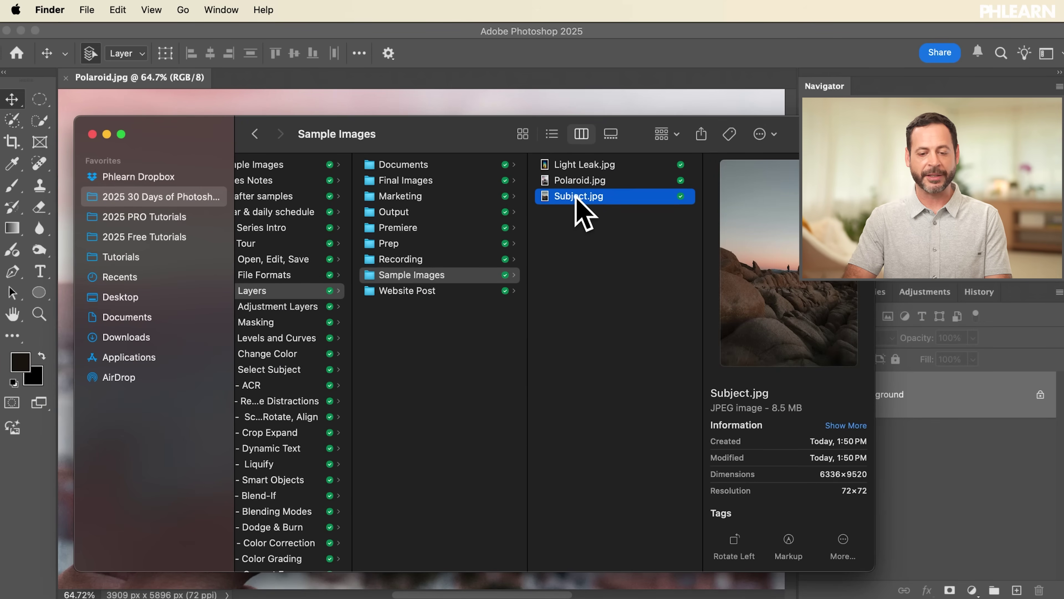
pyautogui.moveTo(577, 197); pyautogui.dragTo(604, 103)
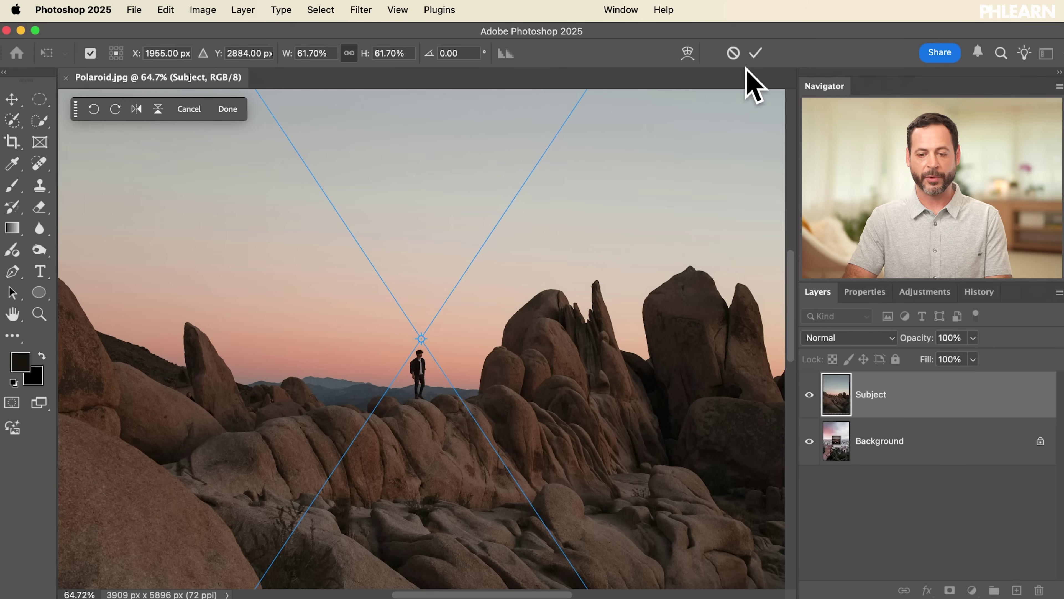
pyautogui.click(756, 54)
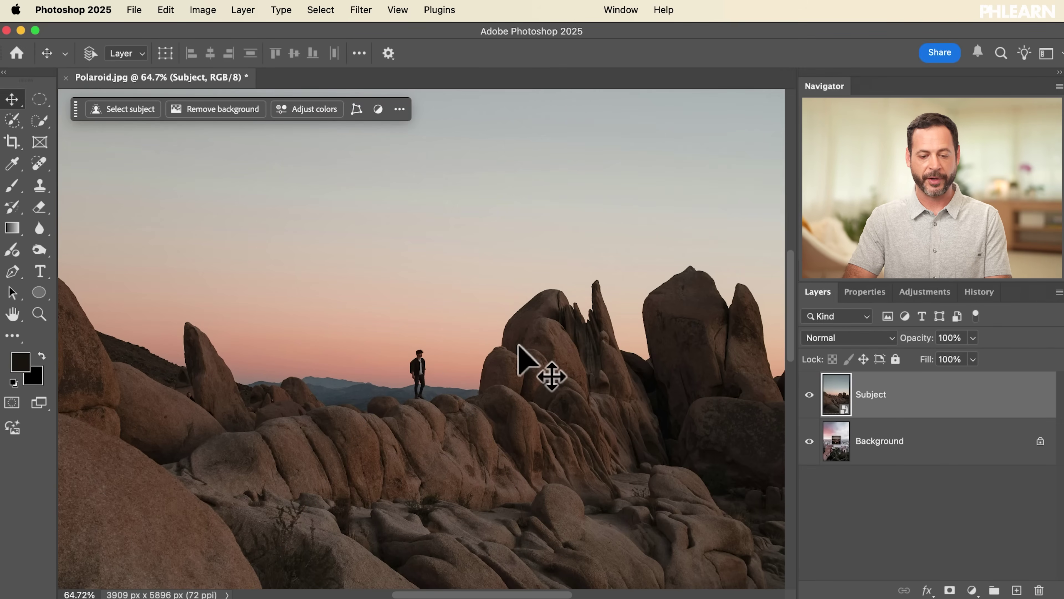
pyautogui.press('super+0')
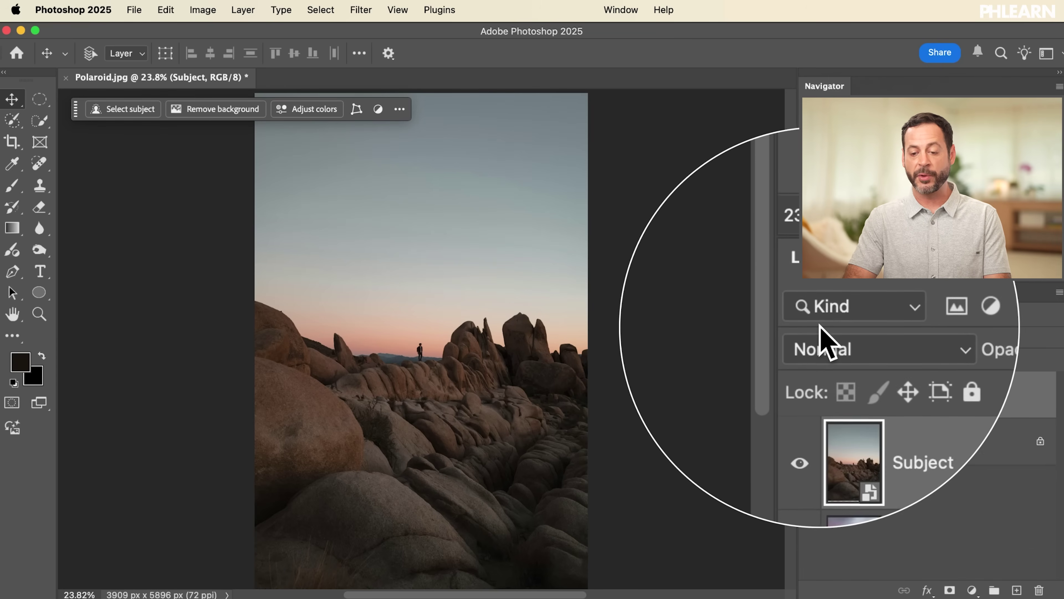
pyautogui.click(620, 10)
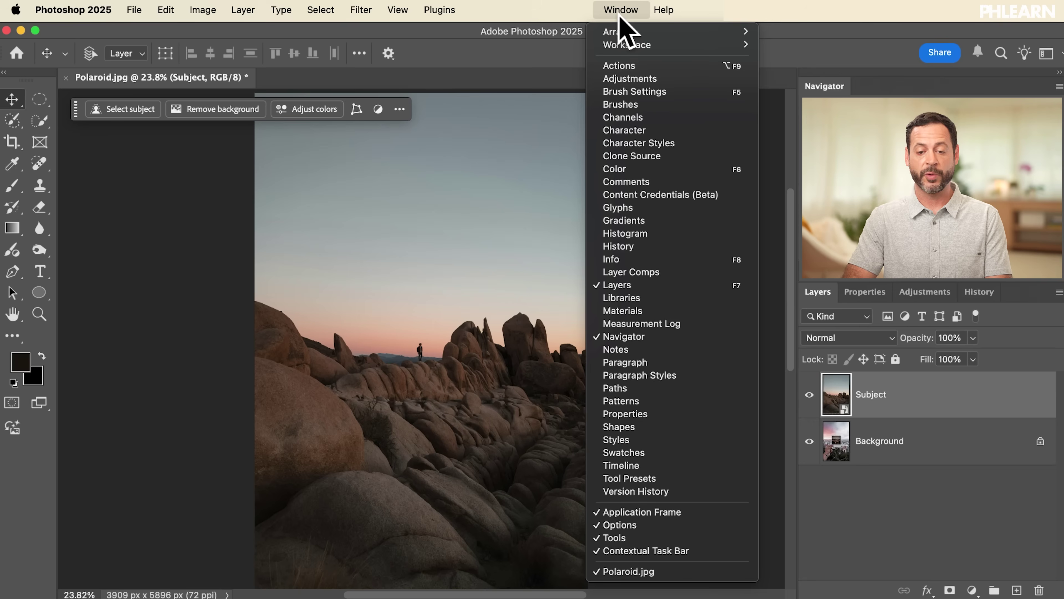
pyautogui.click(634, 287)
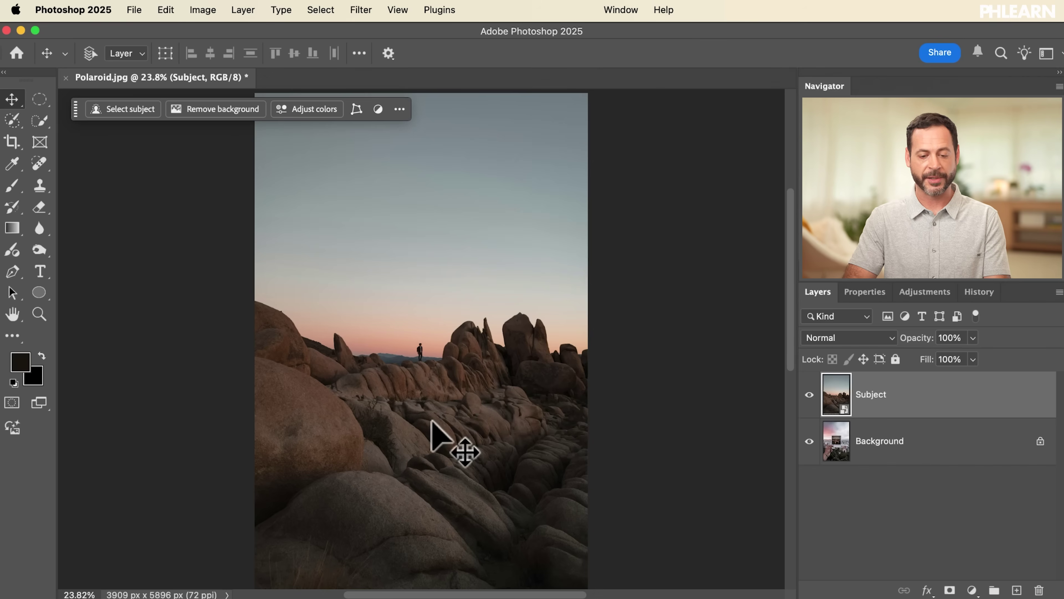
# Hide and show the Subject layer, and lower its opacity to 67% to see the polaroid through it.
pyautogui.scroll(5, 431, 421)
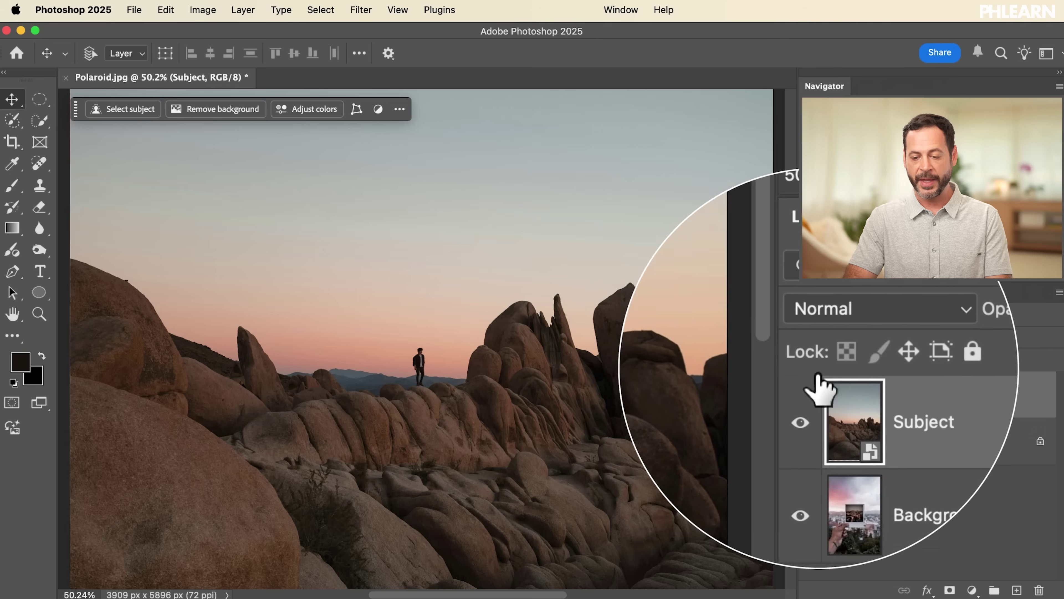
pyautogui.click(807, 392)
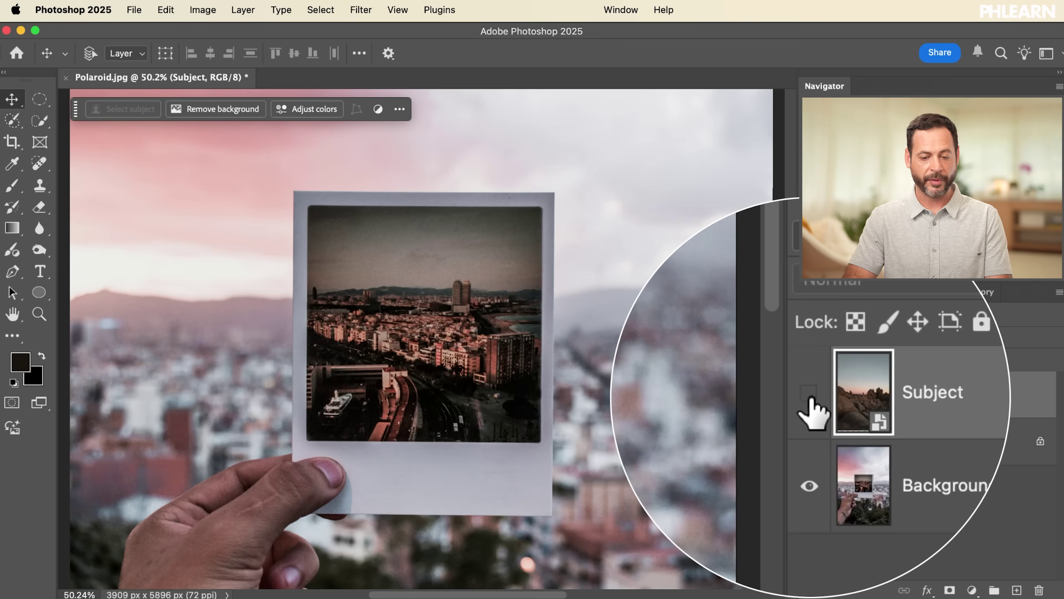
pyautogui.click(809, 392)
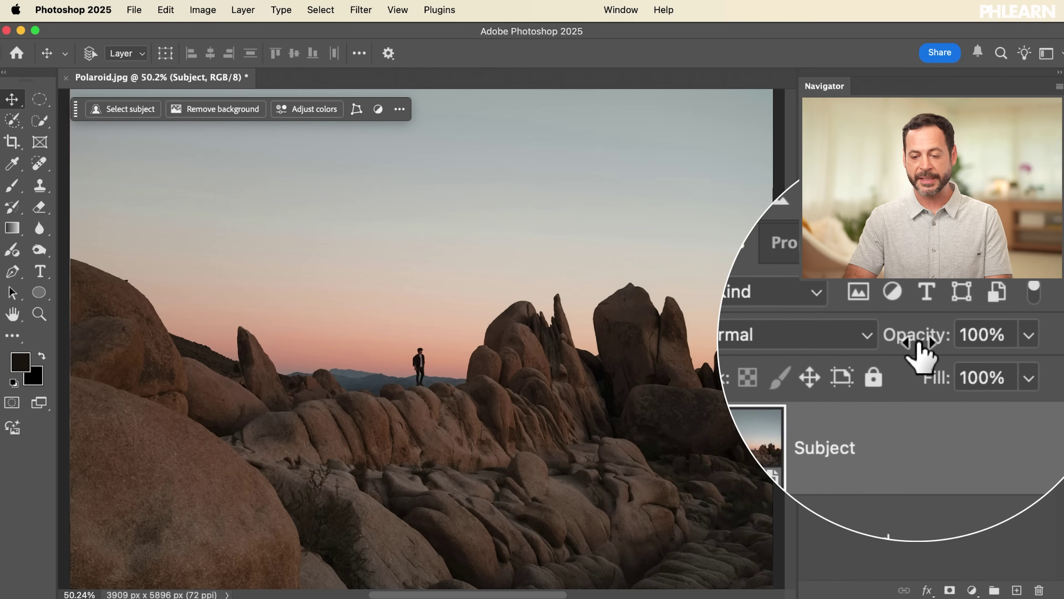
pyautogui.moveTo(918, 342); pyautogui.dragTo(907, 342)
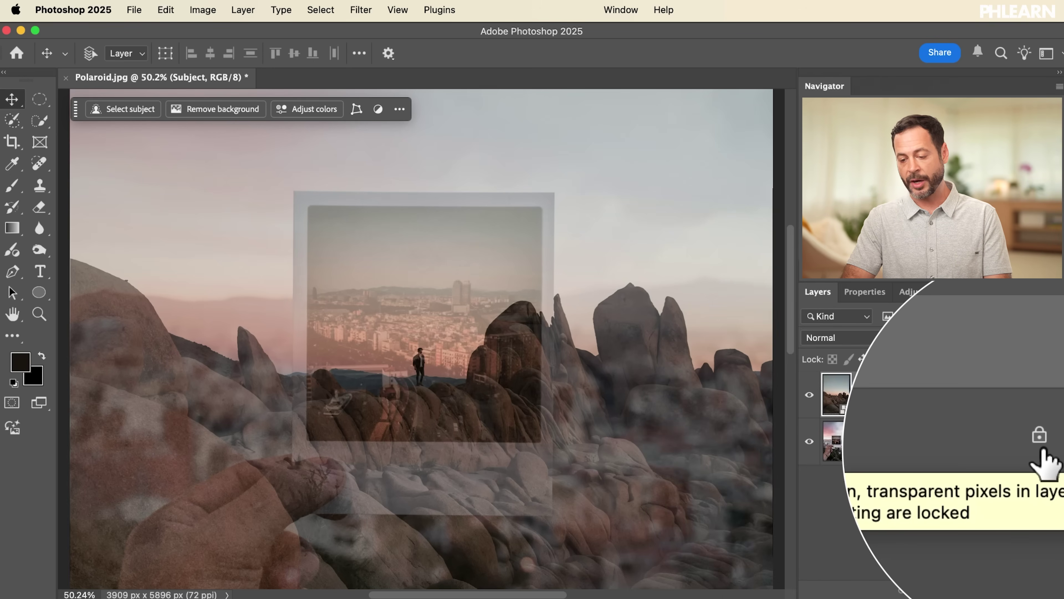
# Convert the locked Background into a regular, unlocked layer, keeping the default new-layer settings.
pyautogui.click(966, 459)
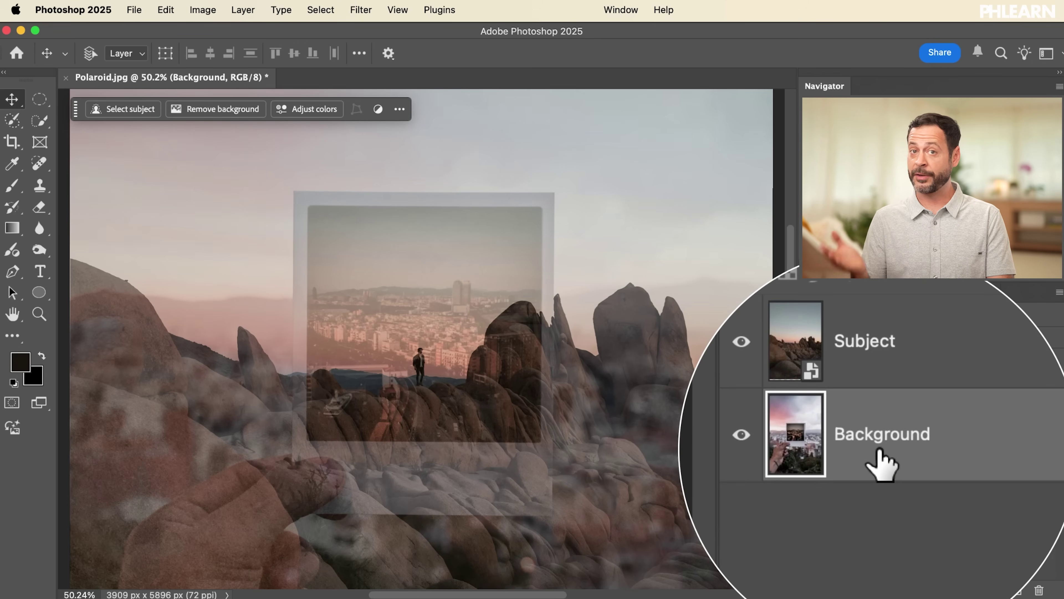
pyautogui.doubleClick(938, 438)
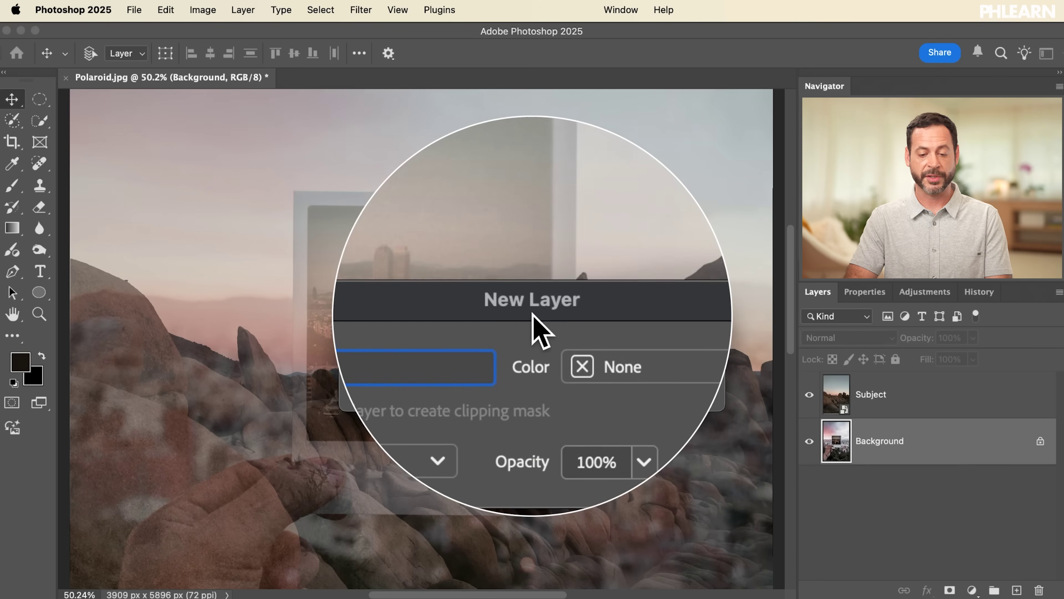
pyautogui.click(689, 341)
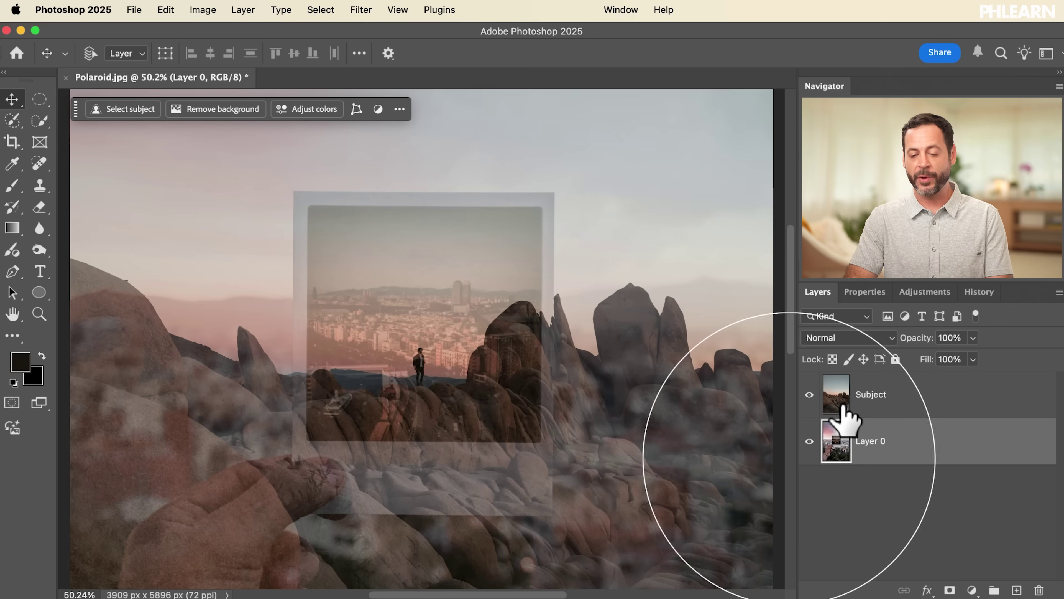
# Set the Subject layer's opacity to 100% and hide that layer to uncover the polaroid photo.
pyautogui.click(858, 407)
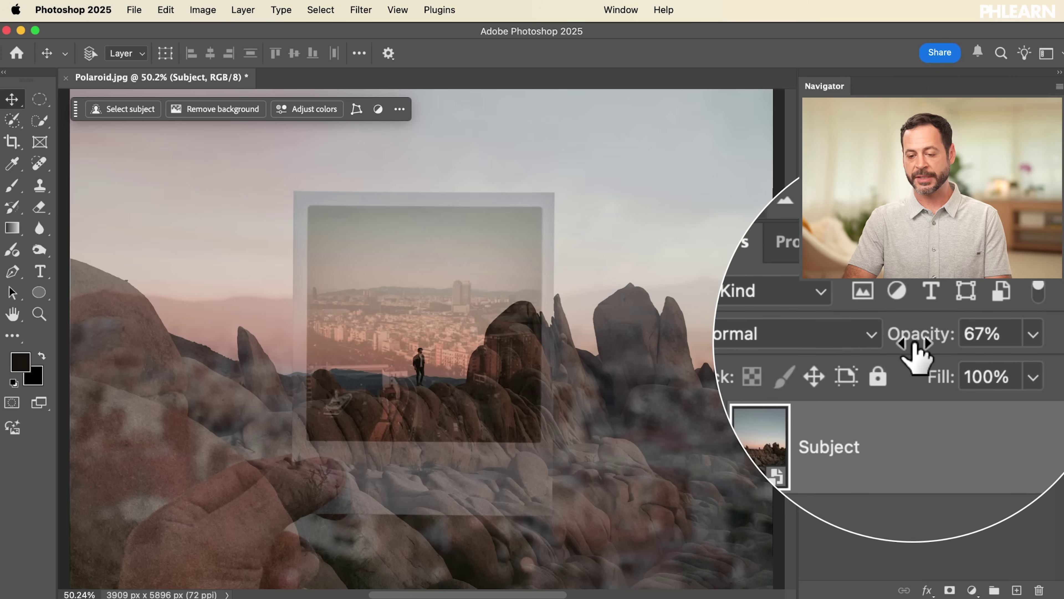
pyautogui.moveTo(915, 350); pyautogui.dragTo(949, 339)
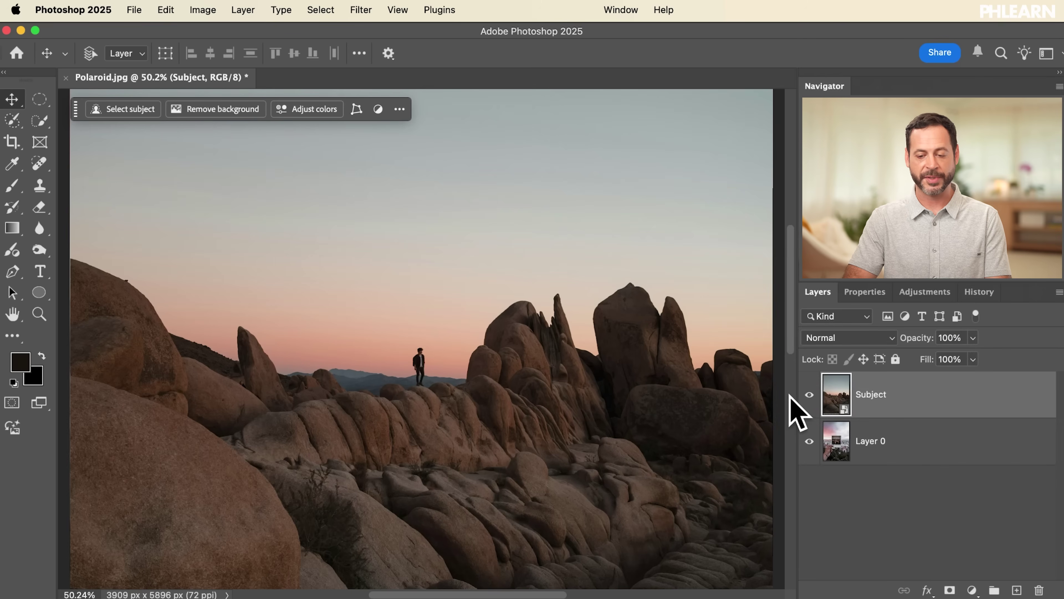
pyautogui.click(810, 396)
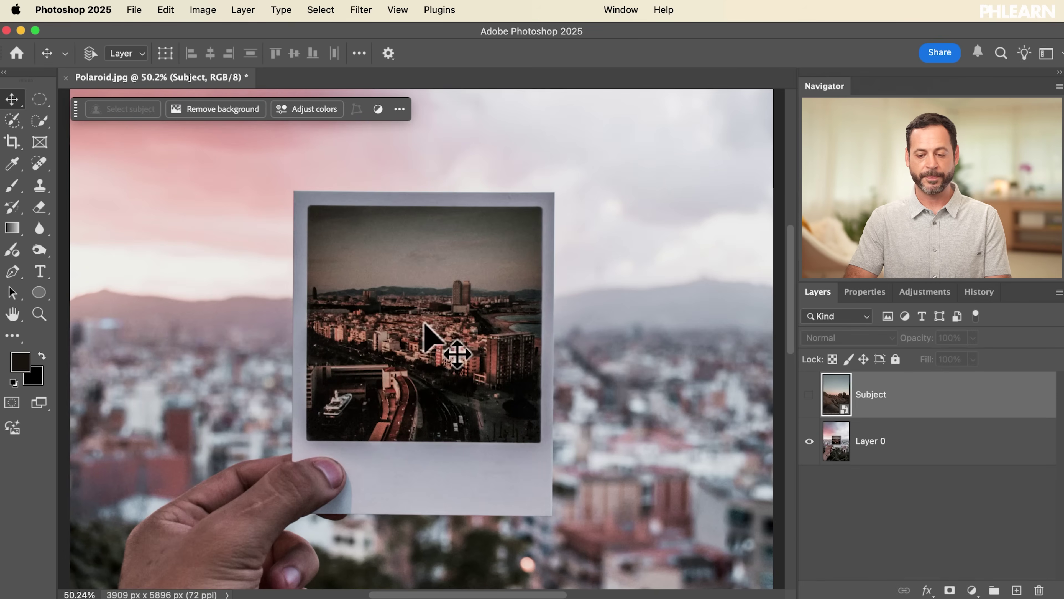
pyautogui.scroll(3, 419, 347)
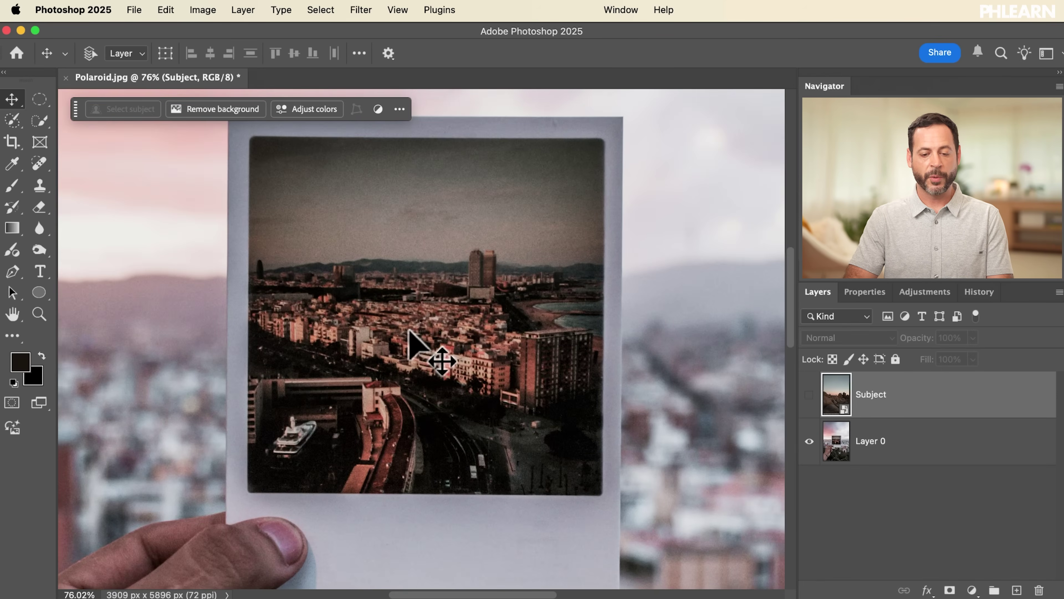
# Rename the polaroid layer Layer 0 as Background.
pyautogui.doubleClick(870, 441)
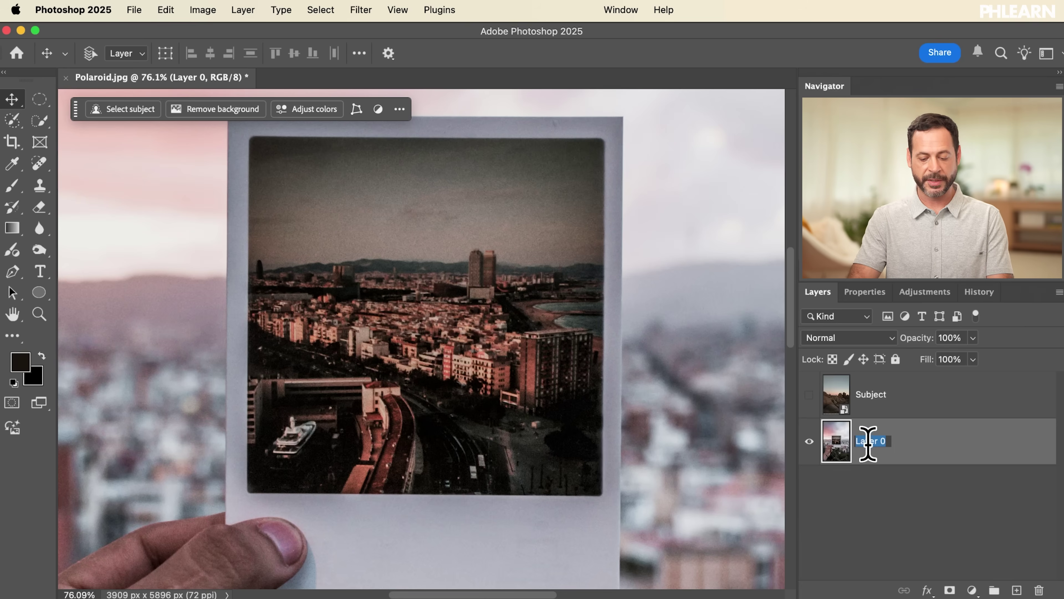
pyautogui.write('Background')
pyautogui.press('Return')
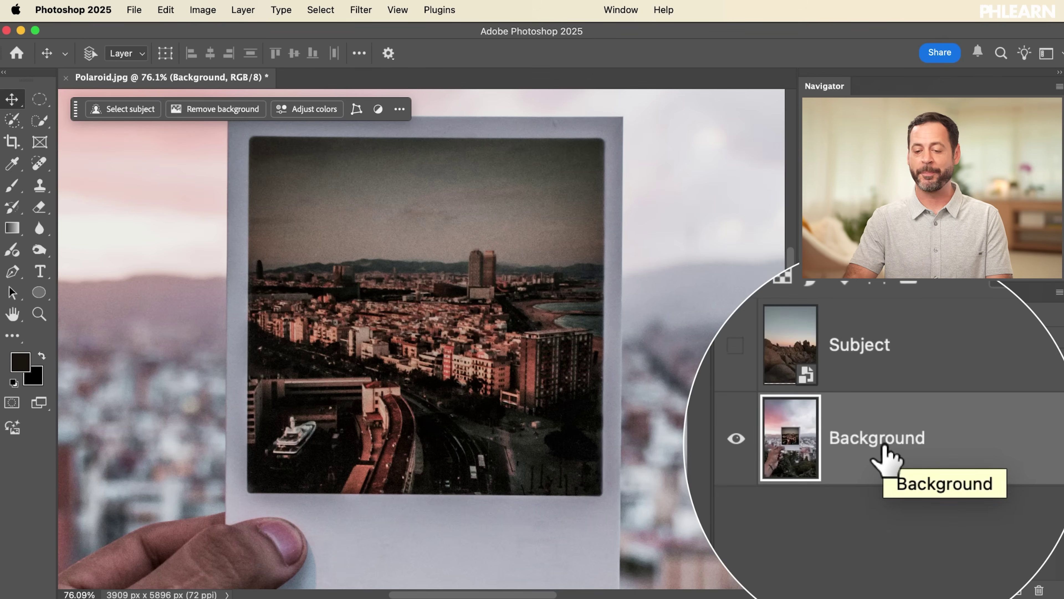
# Select the dark city photo inside the polaroid's frame on the Background layer with the Quick Selection tool.
pyautogui.scroll(2, 499, 313)
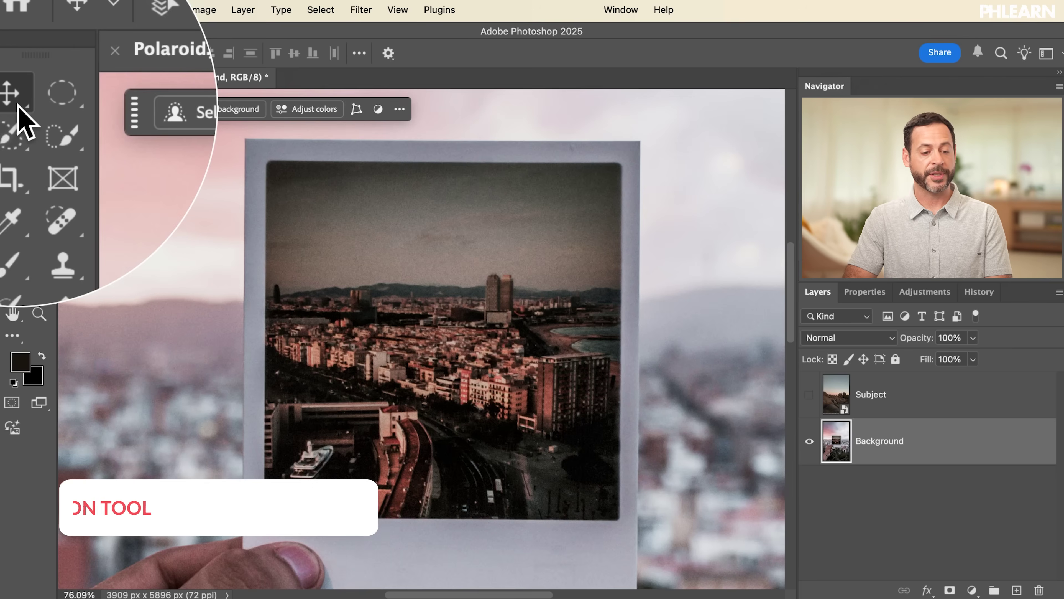
pyautogui.click(36, 126)
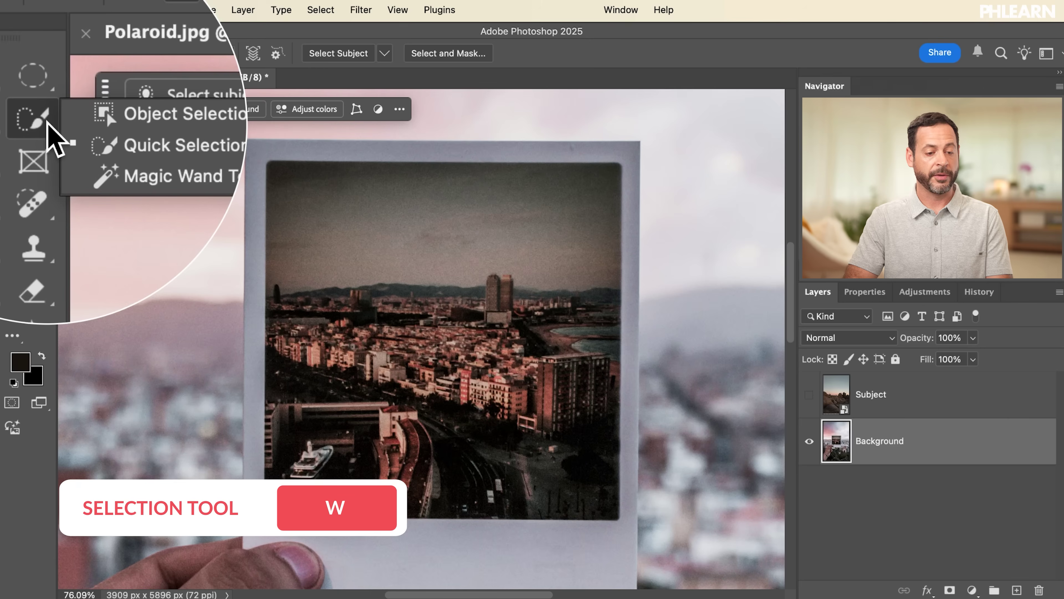
pyautogui.click(107, 136)
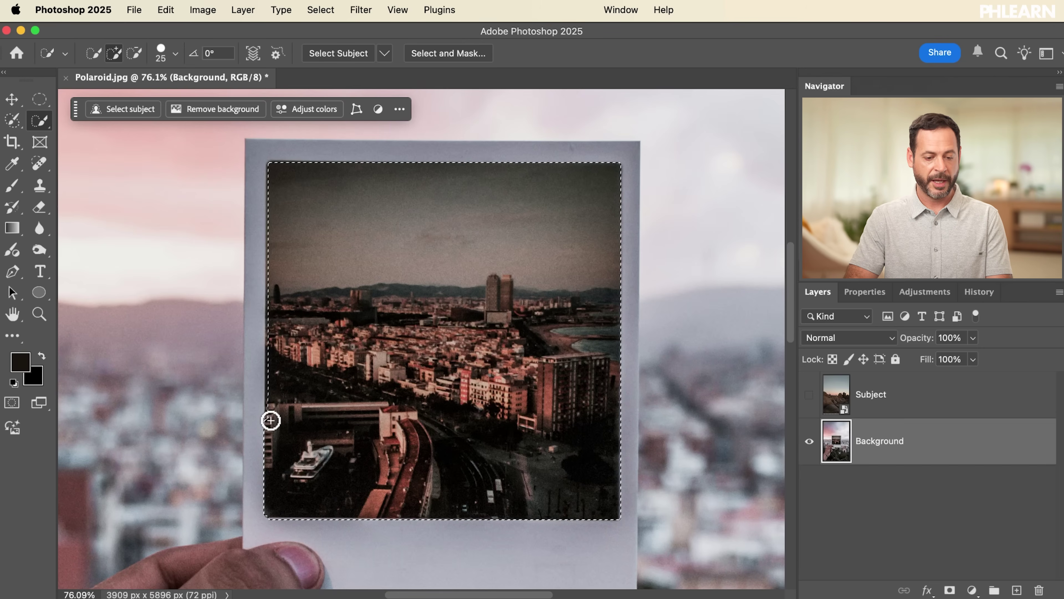
pyautogui.moveTo(268, 307); pyautogui.dragTo(268, 302)
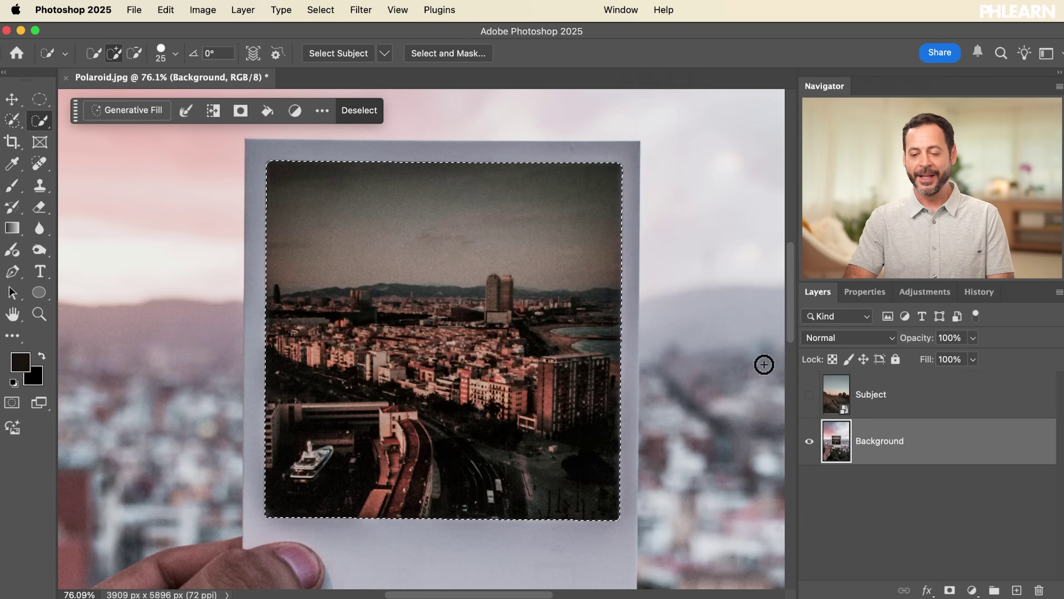
# Show the Subject layer and make it the active layer while keeping the polaroid photo selection.
pyautogui.click(809, 395)
pyautogui.click(916, 401)
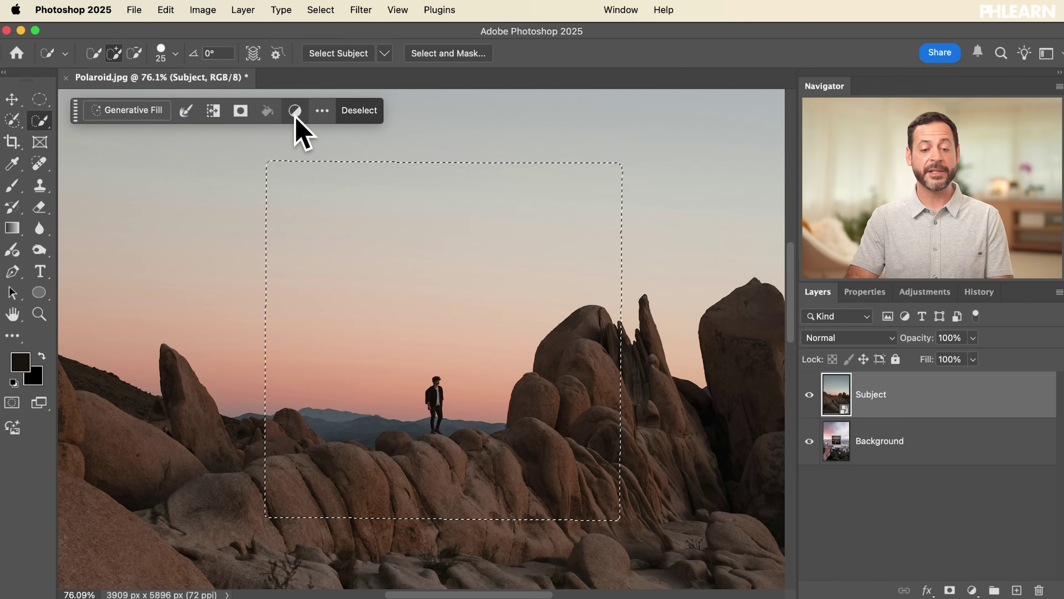
pyautogui.click(624, 10)
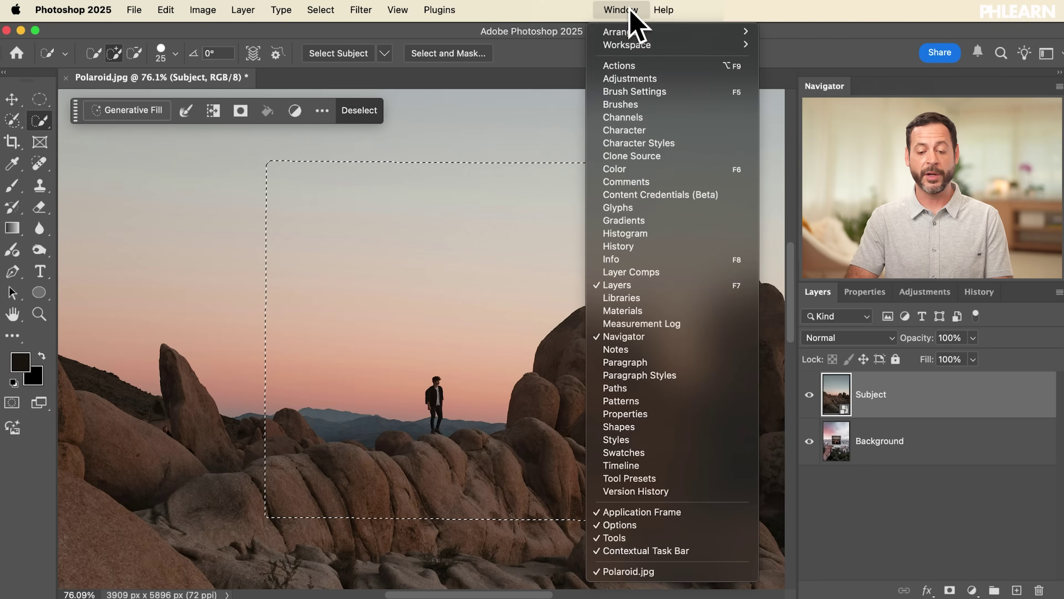
pyautogui.click(648, 553)
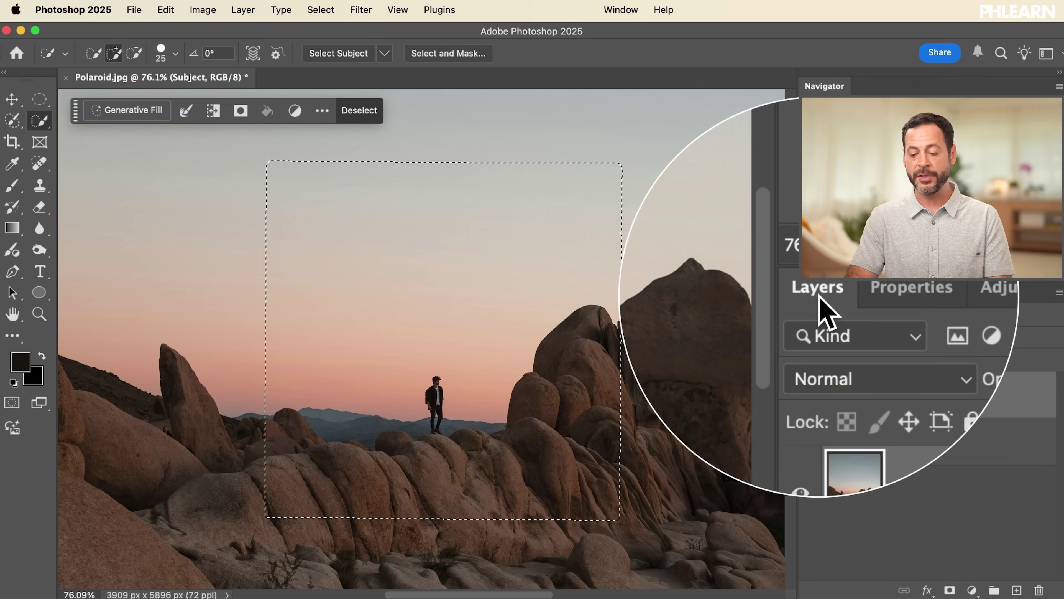
# Mask the Subject layer with the polaroid photo selection and toggle the layer's visibility to compare the result.
pyautogui.click(949, 590)
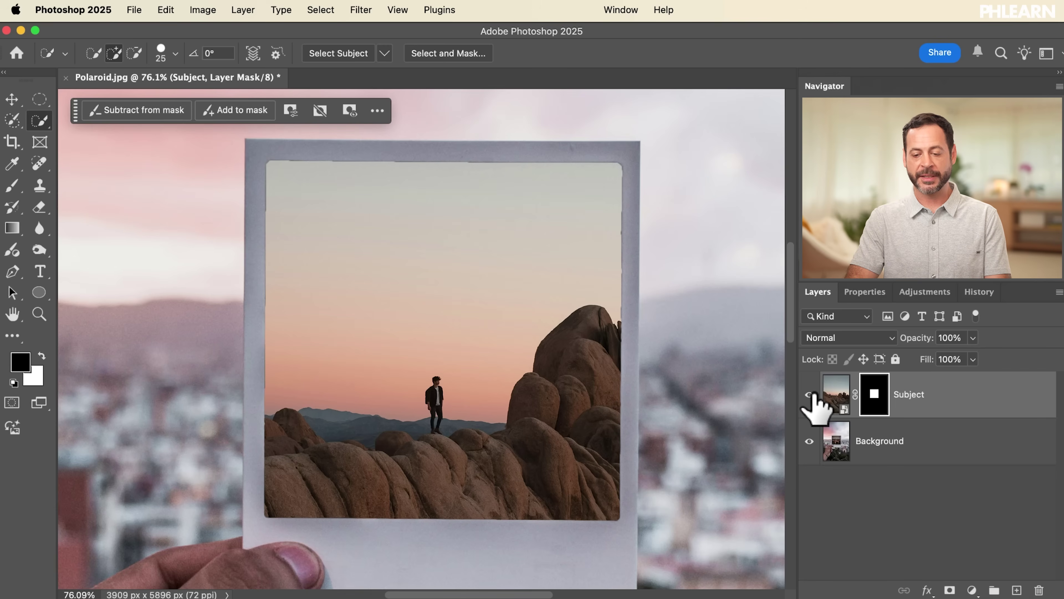
pyautogui.click(809, 394)
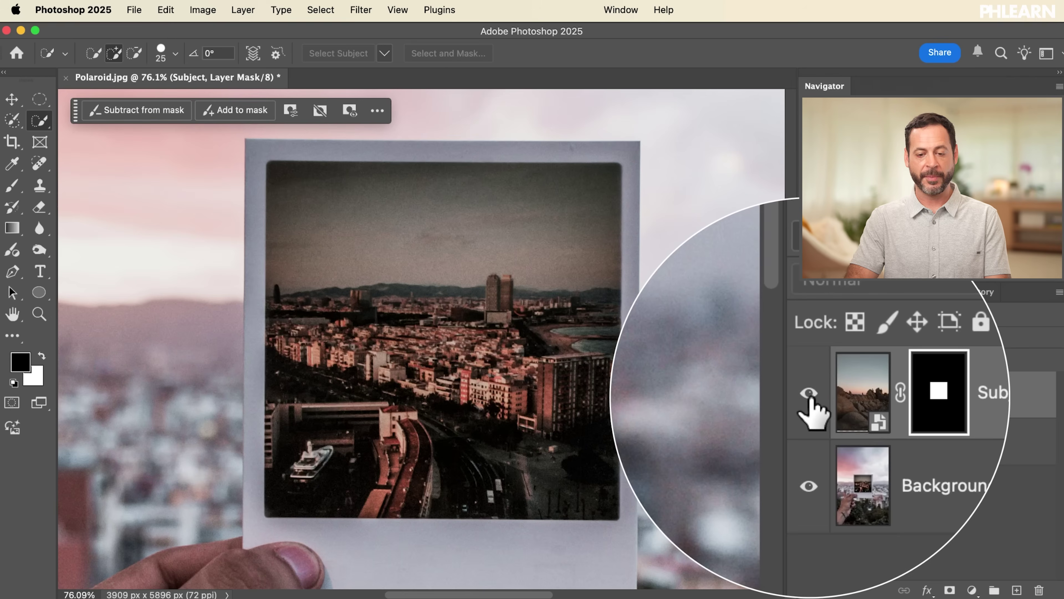
pyautogui.click(809, 396)
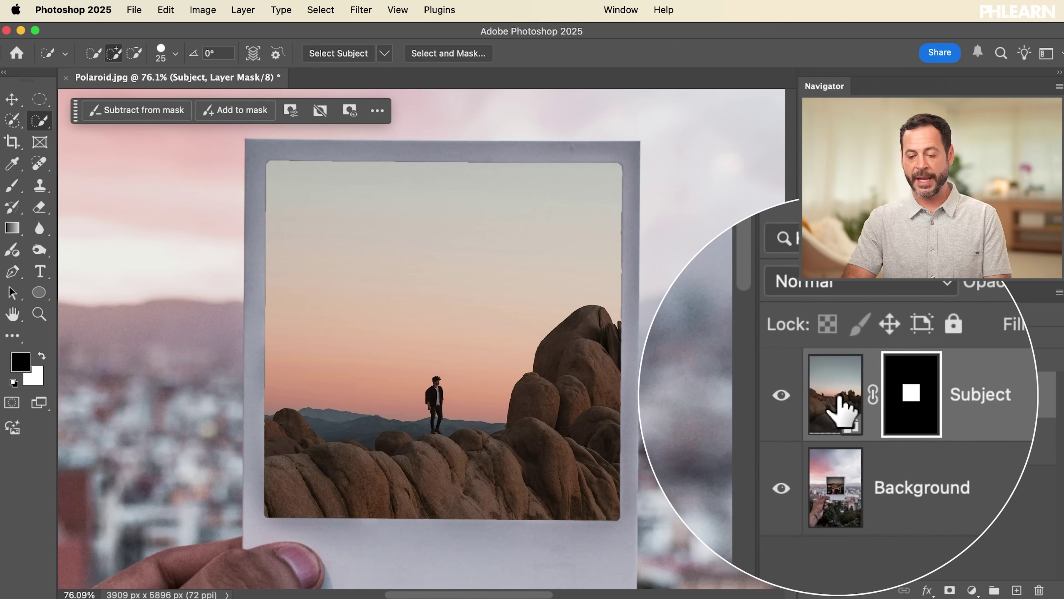
# Make the Subject layer's photo active instead of its mask and choose the Move tool.
pyautogui.click(837, 396)
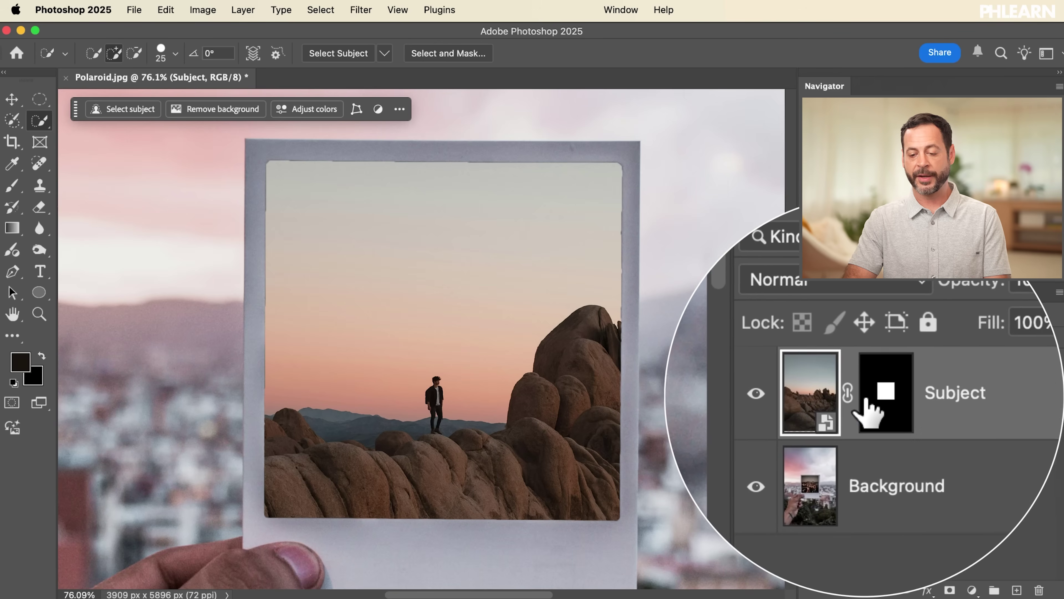
pyautogui.click(874, 403)
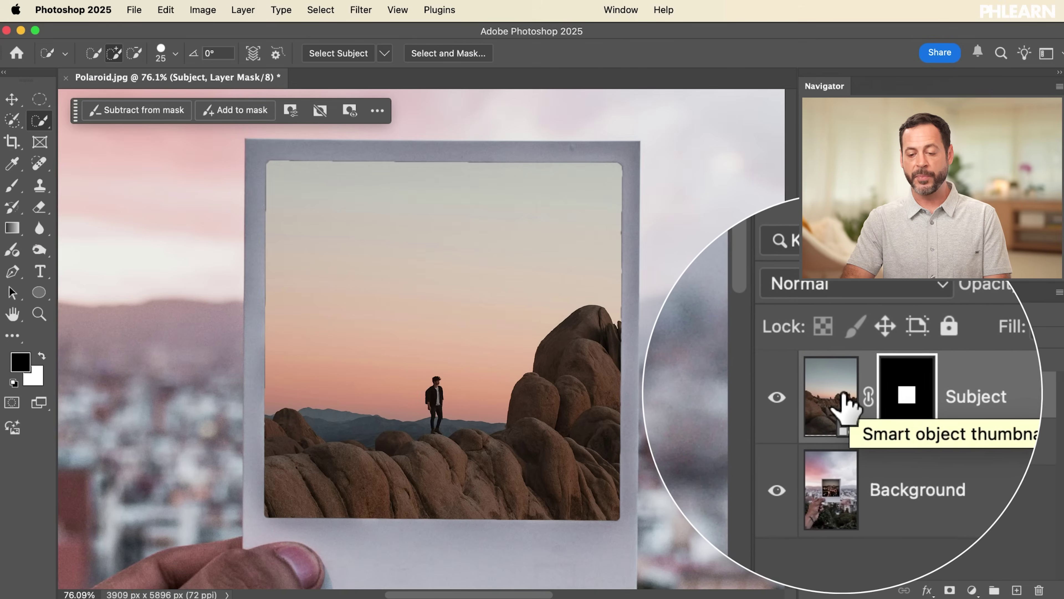
pyautogui.click(844, 393)
pyautogui.click(871, 403)
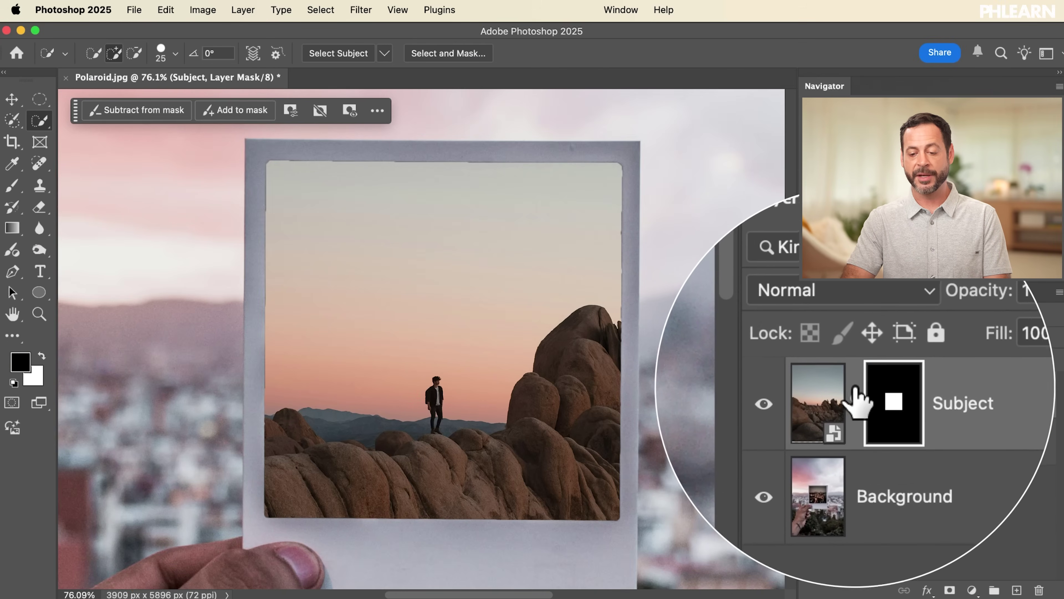
pyautogui.click(836, 396)
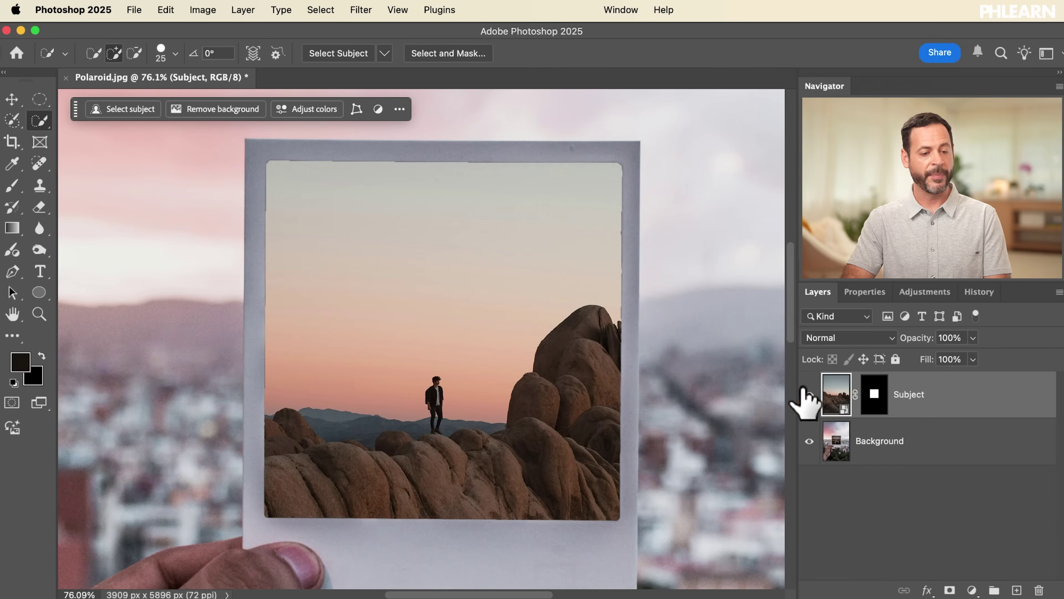
pyautogui.click(6, 99)
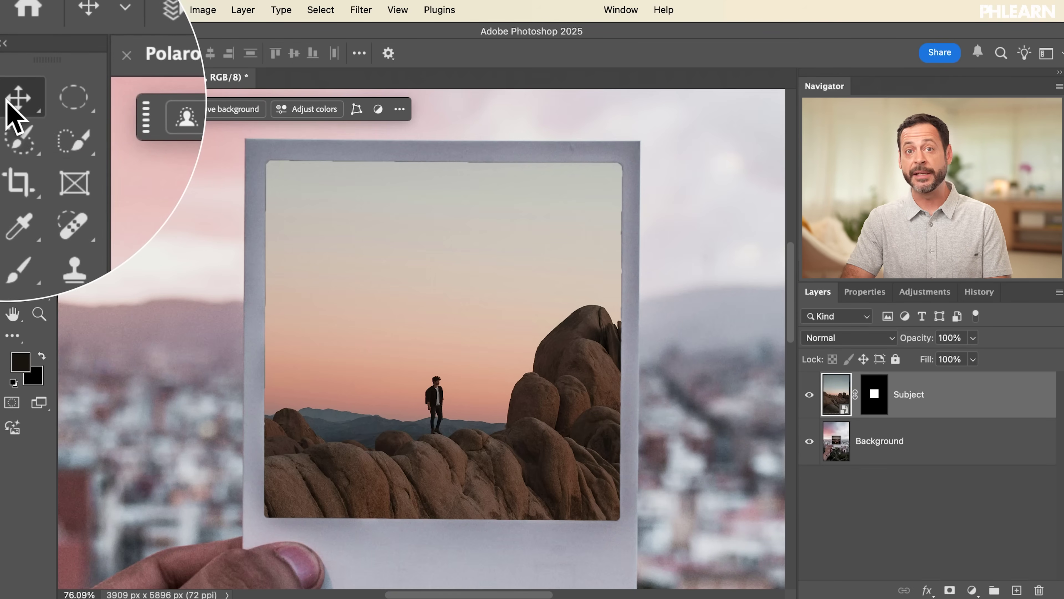
# Try moving the Subject photo down with its mask still linked, and return it to the polaroid's frame.
pyautogui.moveTo(477, 340); pyautogui.dragTo(472, 363)
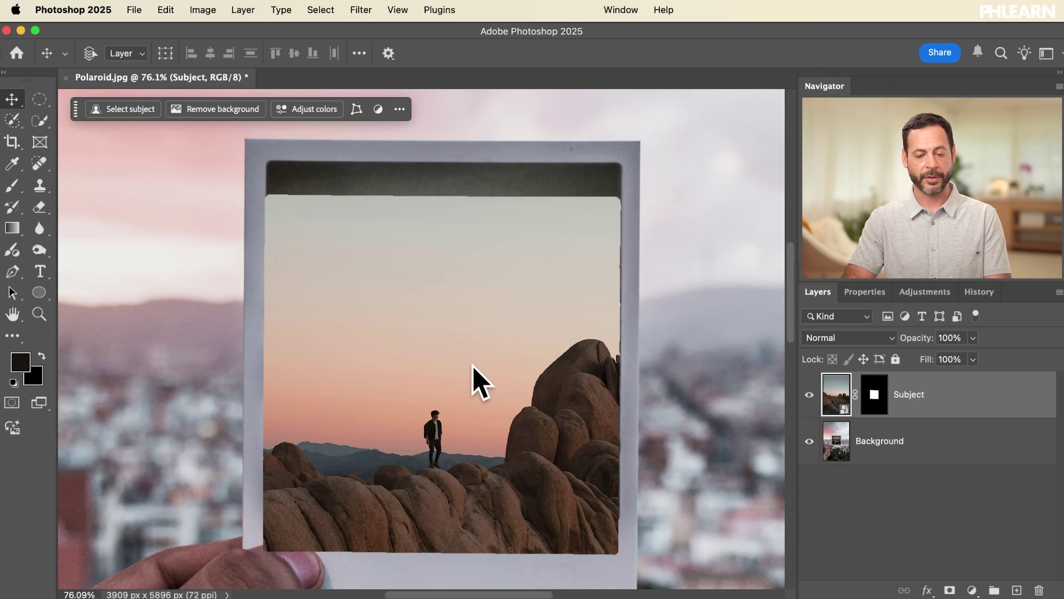
pyautogui.hotkey('shift', 'Up')
pyautogui.hotkey('shift', 'Up')
pyautogui.hotkey('shift', 'Up')
pyautogui.hotkey('shift', 'Up')
pyautogui.hotkey('shift', 'Up')
pyautogui.hotkey('shift', 'Up')
pyautogui.hotkey('shift', 'Up')
pyautogui.hotkey('shift', 'Up')
pyautogui.hotkey('shift', 'Up')
pyautogui.hotkey('shift', 'Up')
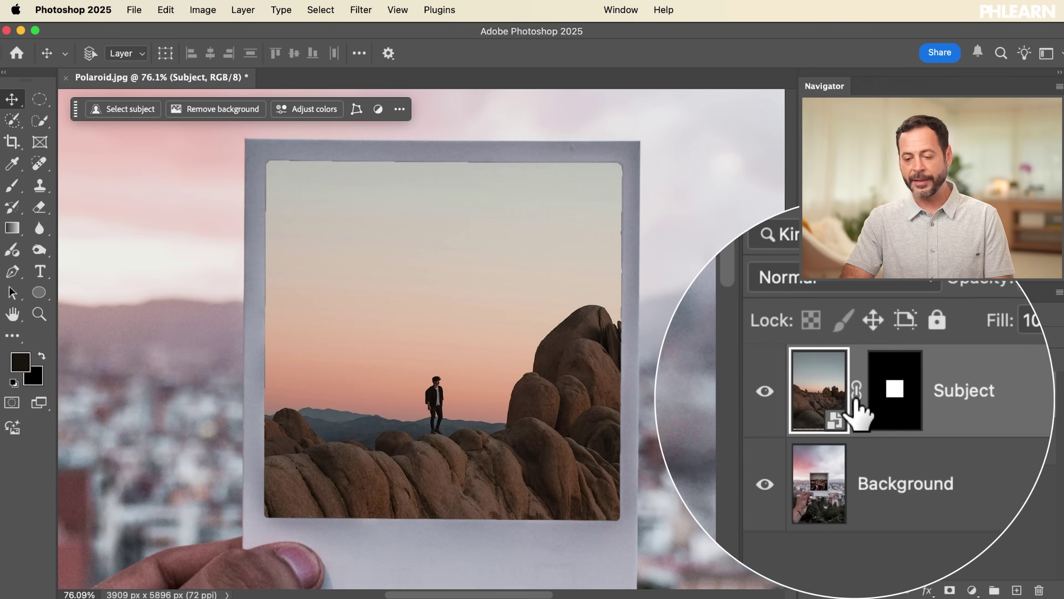
# Unlink the Subject layer's mask and reposition the photo so the standing man is right of centre in the polaroid's upper half.
pyautogui.click(856, 396)
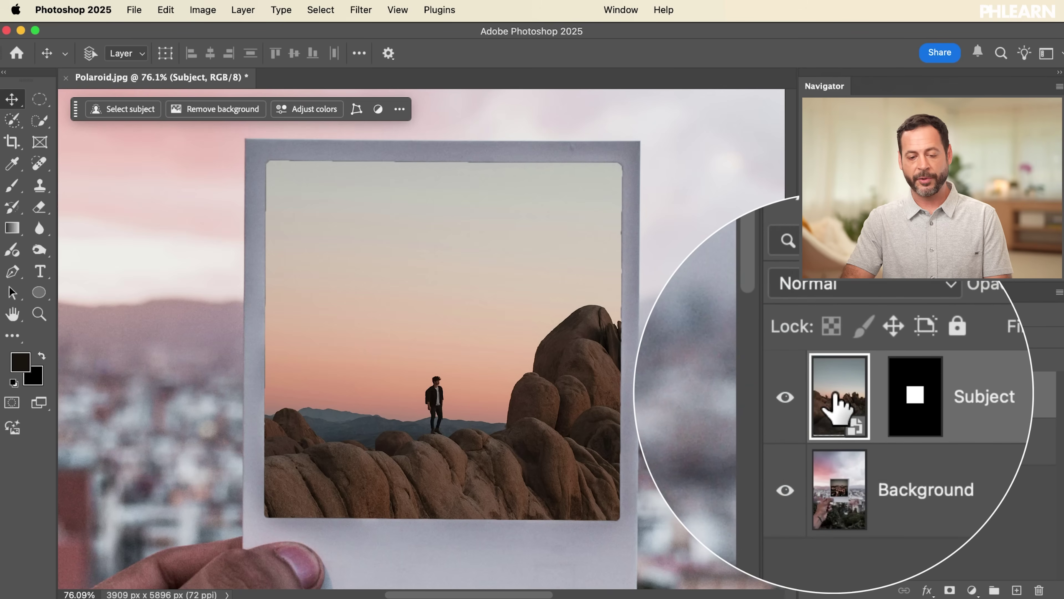
pyautogui.moveTo(499, 423); pyautogui.dragTo(493, 293)
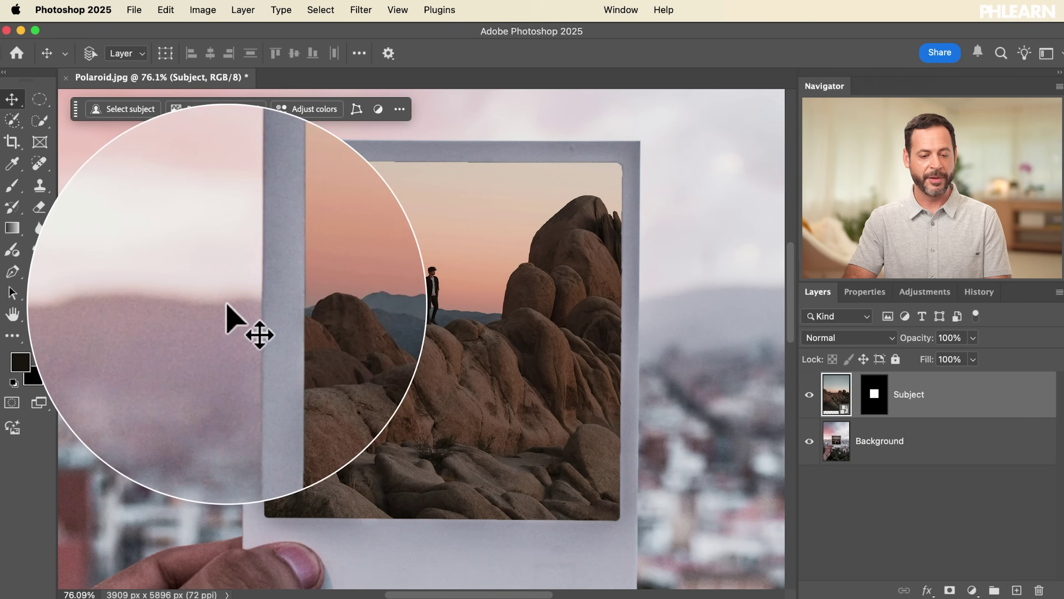
pyautogui.moveTo(378, 329); pyautogui.dragTo(394, 334)
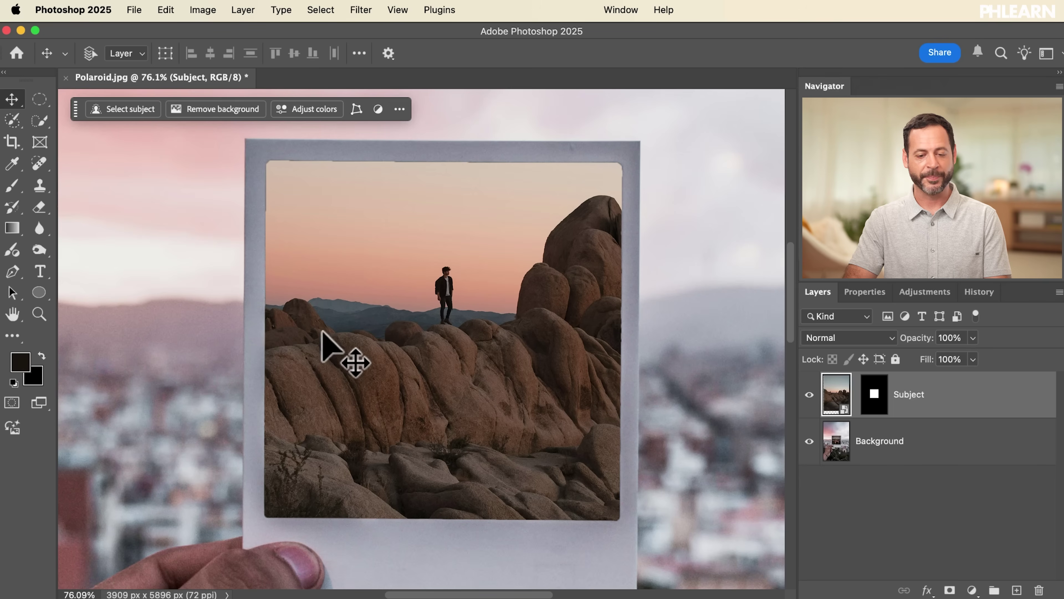
pyautogui.moveTo(393, 370); pyautogui.dragTo(436, 382)
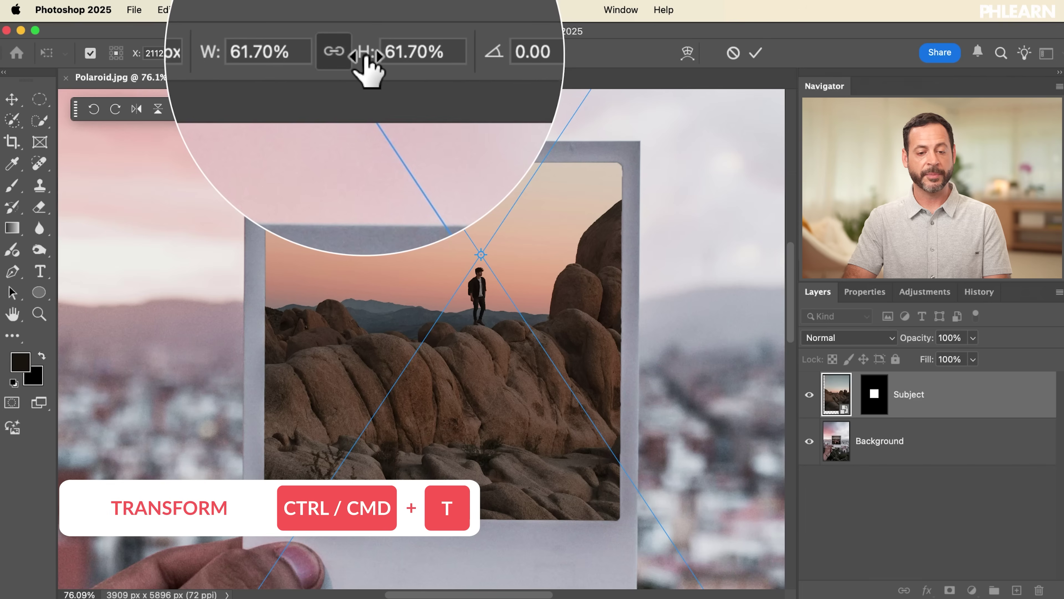
# Try scaling the Subject photo to 42.70%, flipping it and rotating it with Free Transform.
pyautogui.moveTo(362, 53)
pyautogui.mouseDown()
pyautogui.moveTo(380, 56)
pyautogui.moveTo(350, 45)
pyautogui.mouseUp()
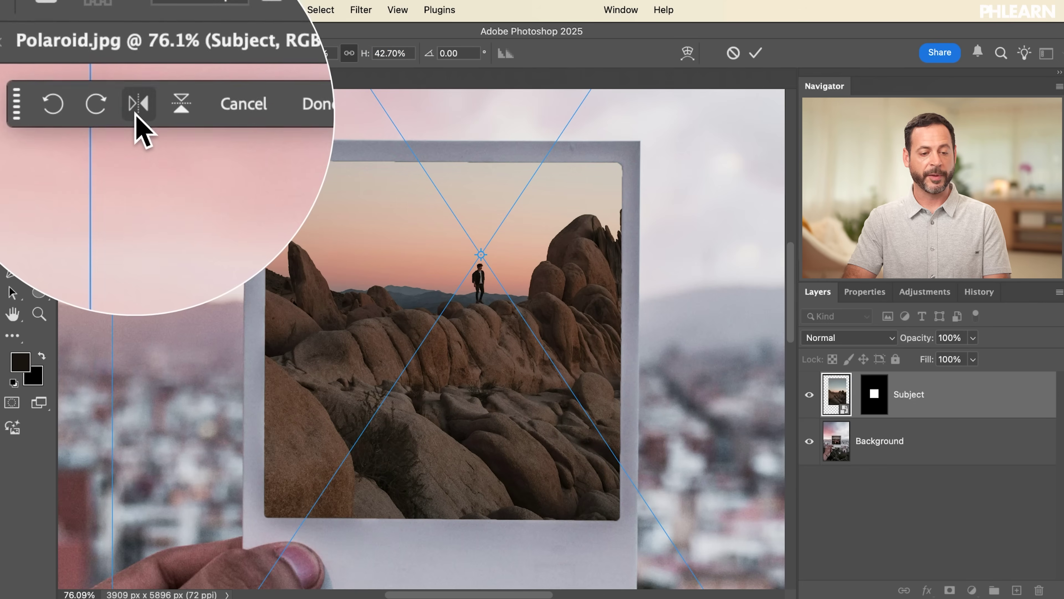
pyautogui.click(136, 109)
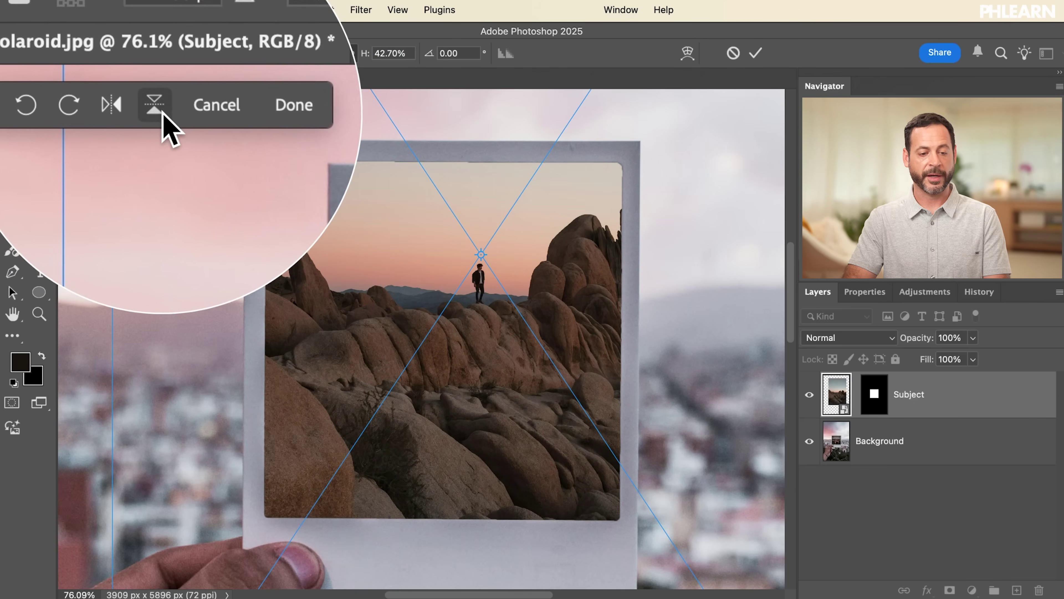
pyautogui.click(183, 105)
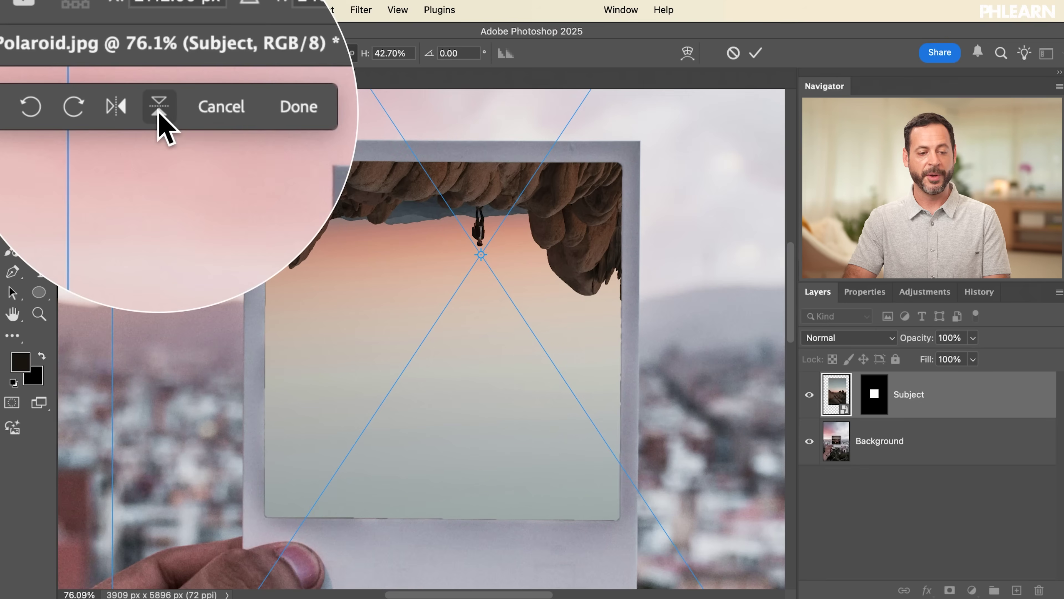
pyautogui.click(158, 110)
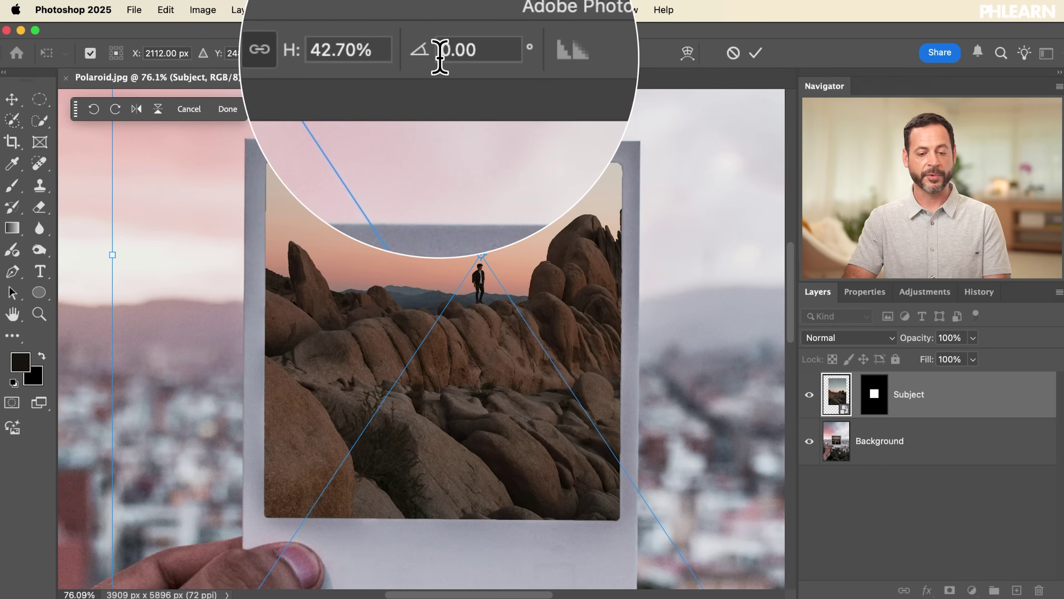
pyautogui.scroll(-5, 451, 144)
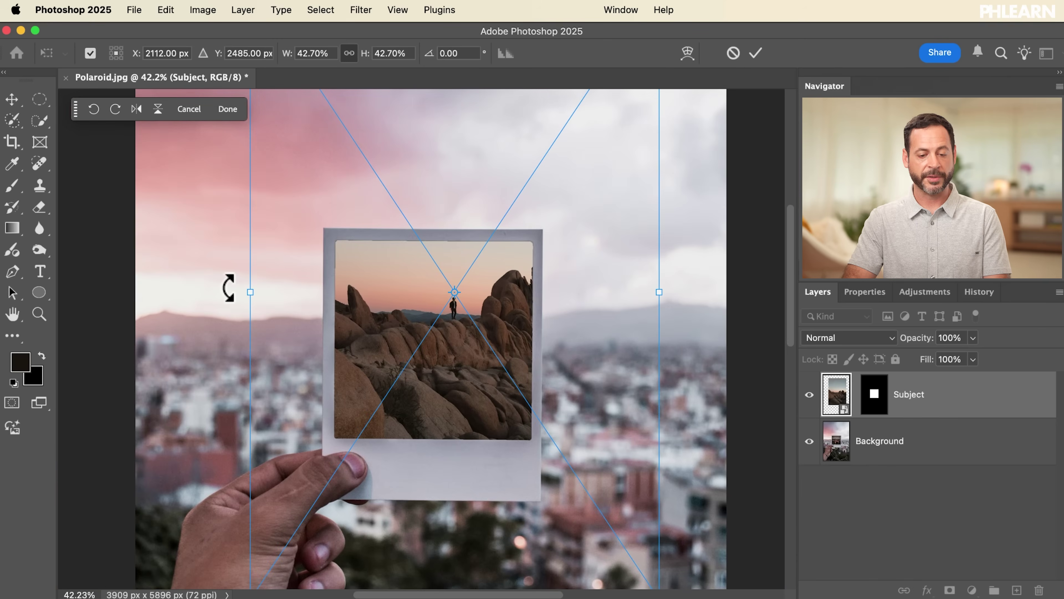
pyautogui.moveTo(229, 287); pyautogui.dragTo(237, 316)
pyautogui.press('Return')
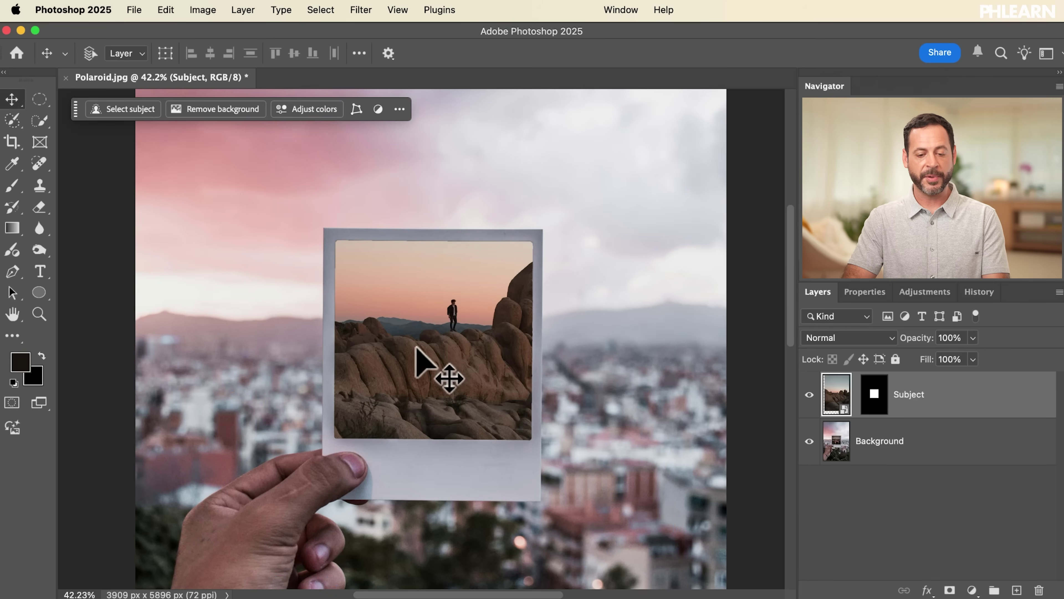
# Shift the Subject photo slightly upward inside the polaroid's frame, leaving its unlinked mask in place.
pyautogui.scroll(5, 423, 358)
pyautogui.scroll(-1, 419, 346)
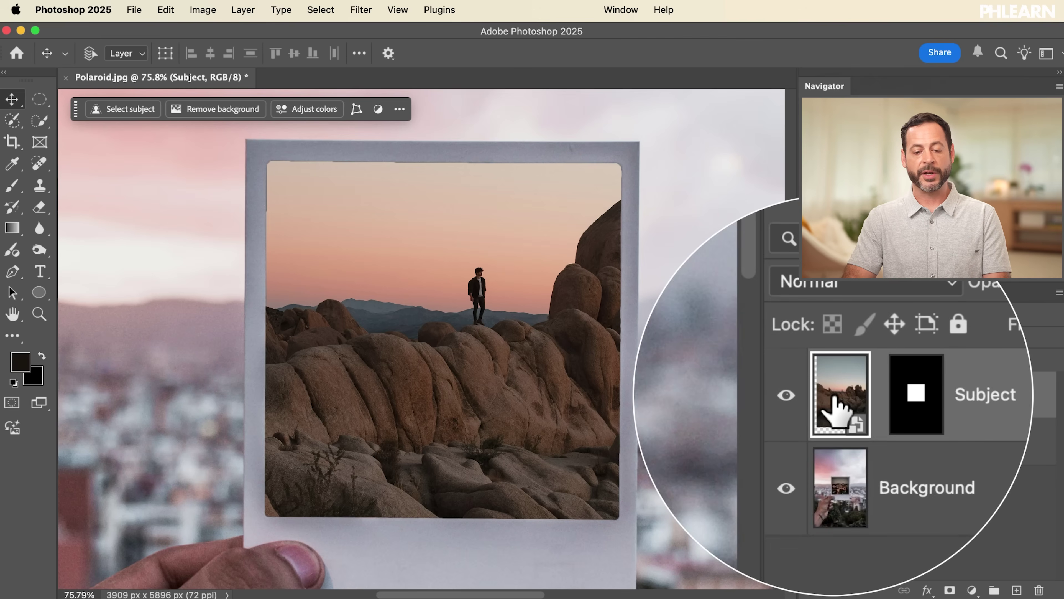
pyautogui.moveTo(407, 367)
pyautogui.mouseDown()
pyautogui.moveTo(413, 355)
pyautogui.moveTo(422, 383)
pyautogui.moveTo(409, 367)
pyautogui.mouseUp()
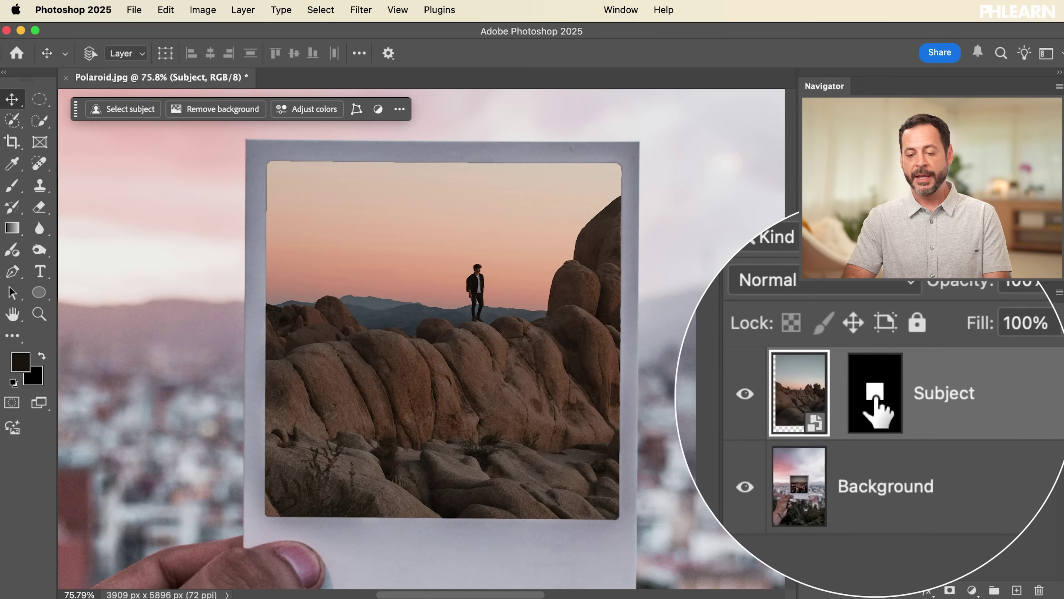
# Make the Subject layer's mask active, try moving it independently of the photo, and undo that move.
pyautogui.click(874, 395)
pyautogui.moveTo(494, 366); pyautogui.dragTo(475, 345)
pyautogui.press('super+z')
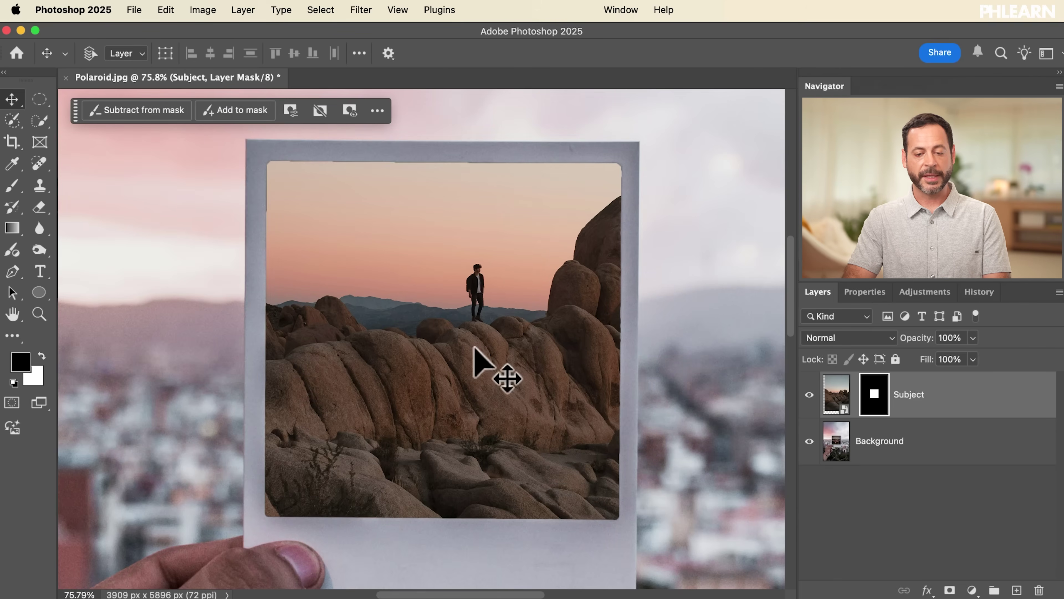
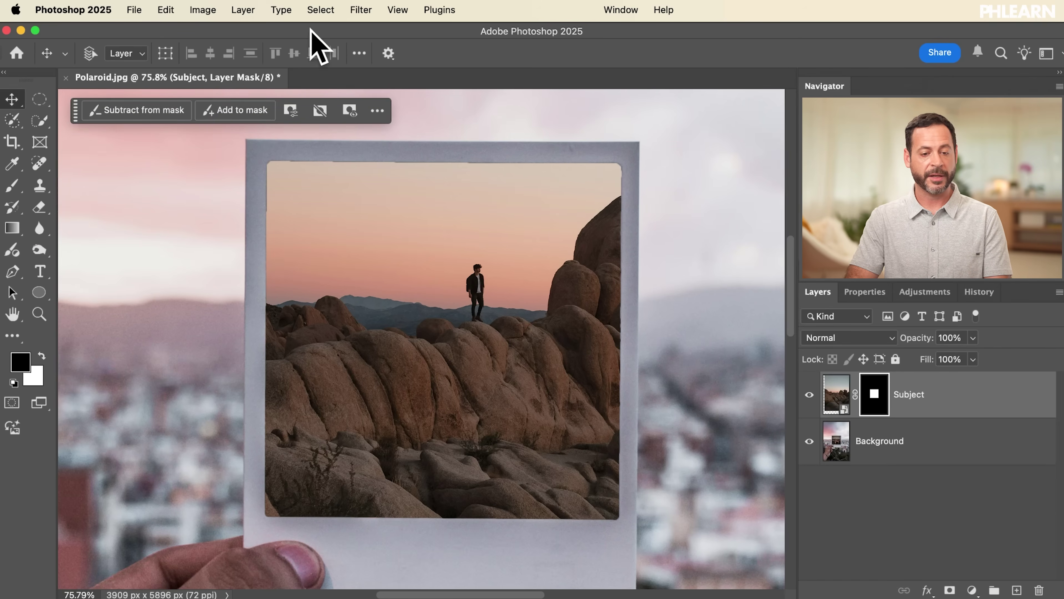
# Refine the Subject layer's mask edge with Select and Mask, using an 8.6 px feather, 43% contrast and +9% shift edge.
pyautogui.click(321, 10)
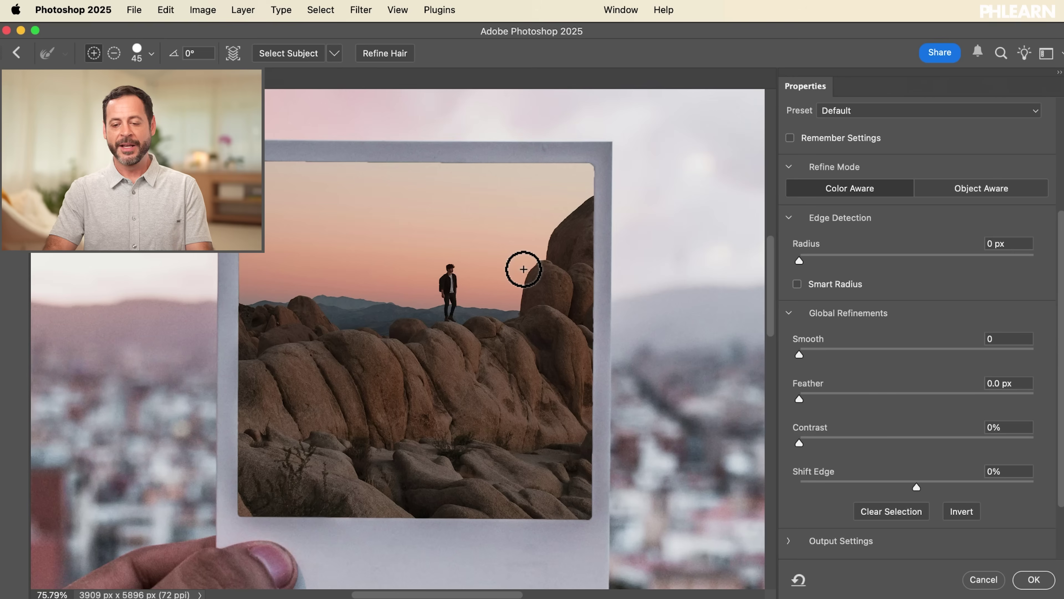
pyautogui.click(789, 313)
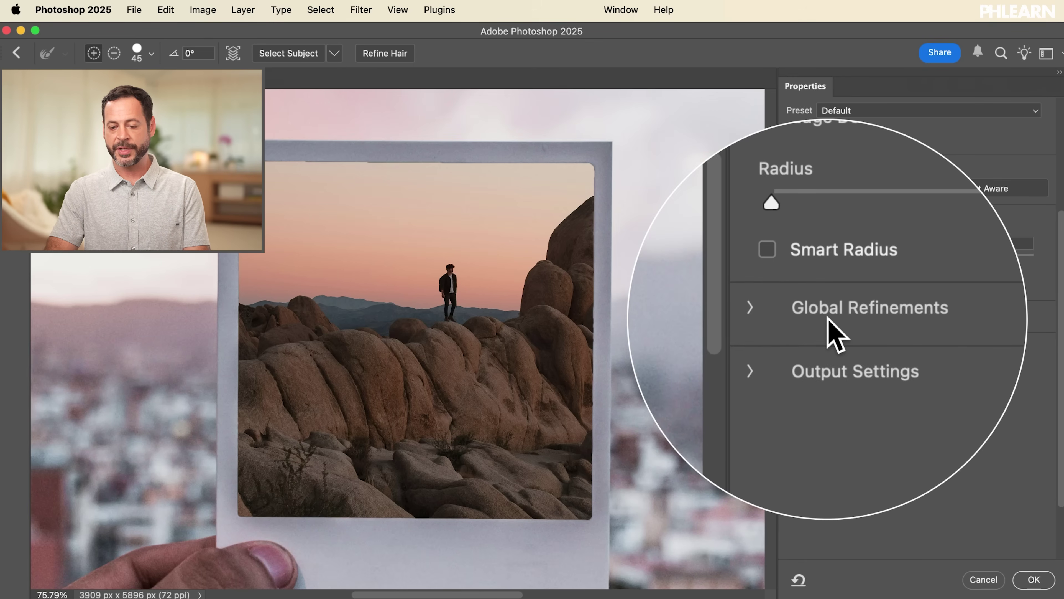
pyautogui.click(789, 313)
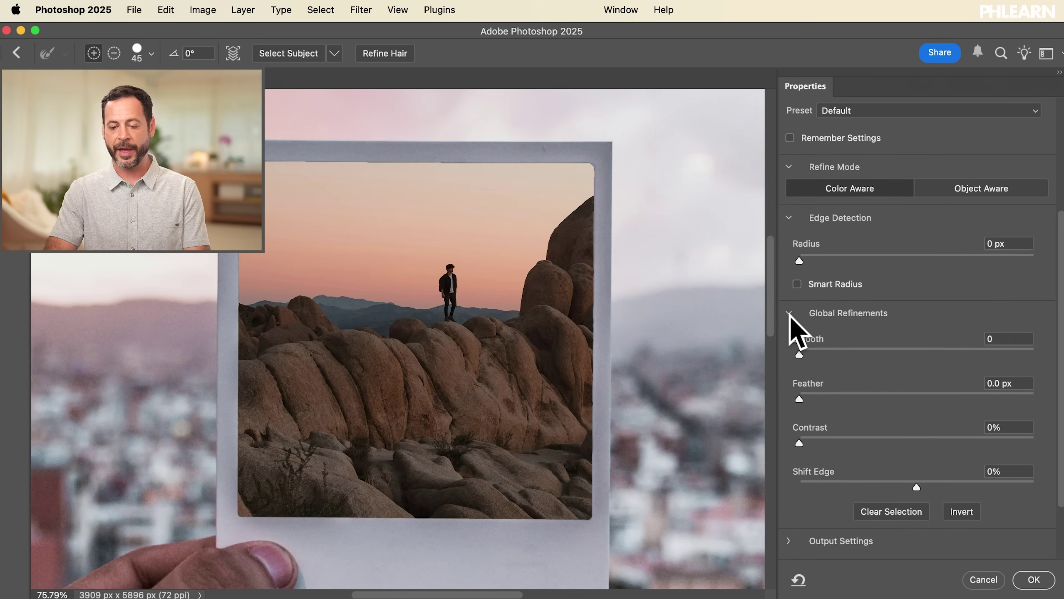
pyautogui.moveTo(808, 394); pyautogui.dragTo(827, 369)
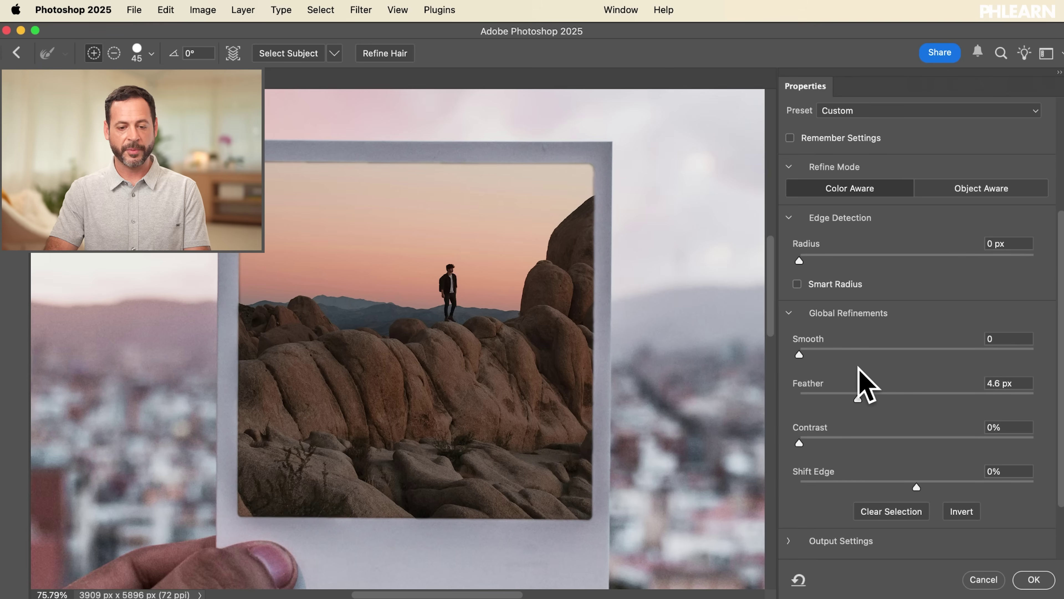
pyautogui.moveTo(805, 439); pyautogui.dragTo(847, 439)
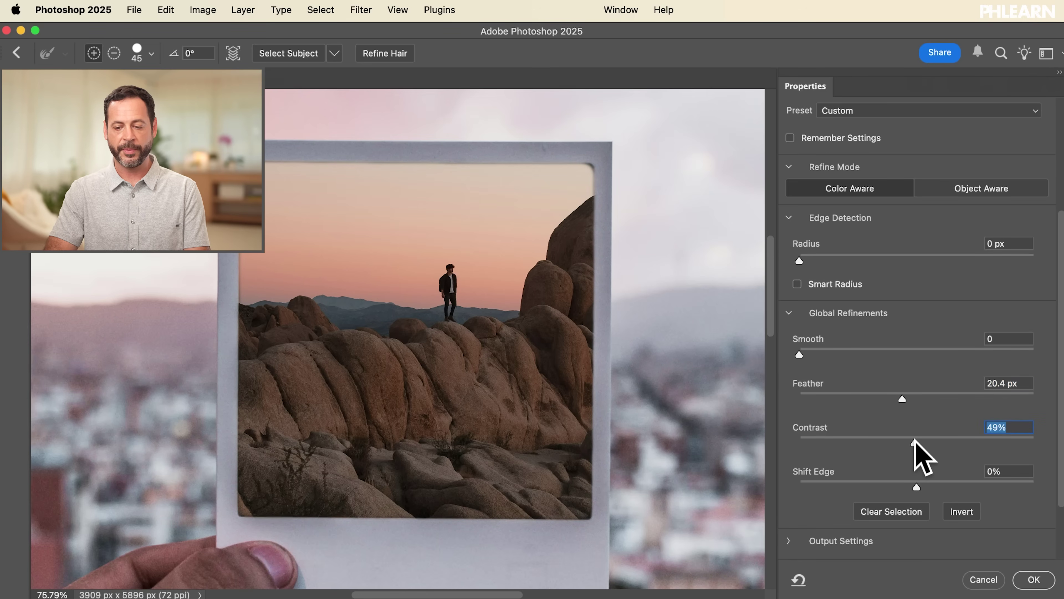
pyautogui.moveTo(902, 395); pyautogui.dragTo(893, 395)
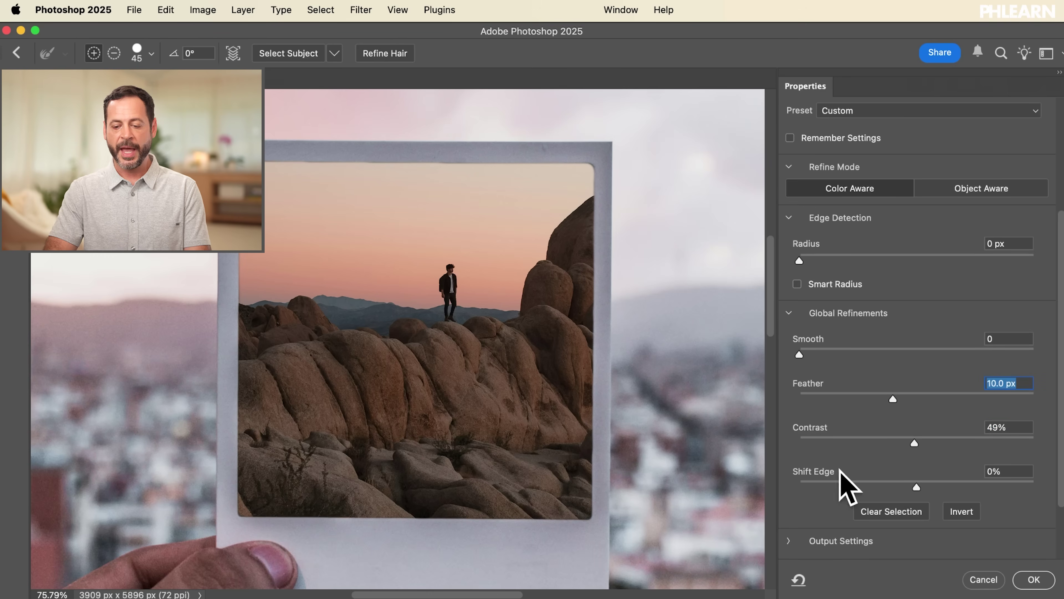
pyautogui.moveTo(916, 486)
pyautogui.mouseDown()
pyautogui.moveTo(889, 486)
pyautogui.moveTo(939, 485)
pyautogui.moveTo(877, 486)
pyautogui.moveTo(909, 486)
pyautogui.mouseUp()
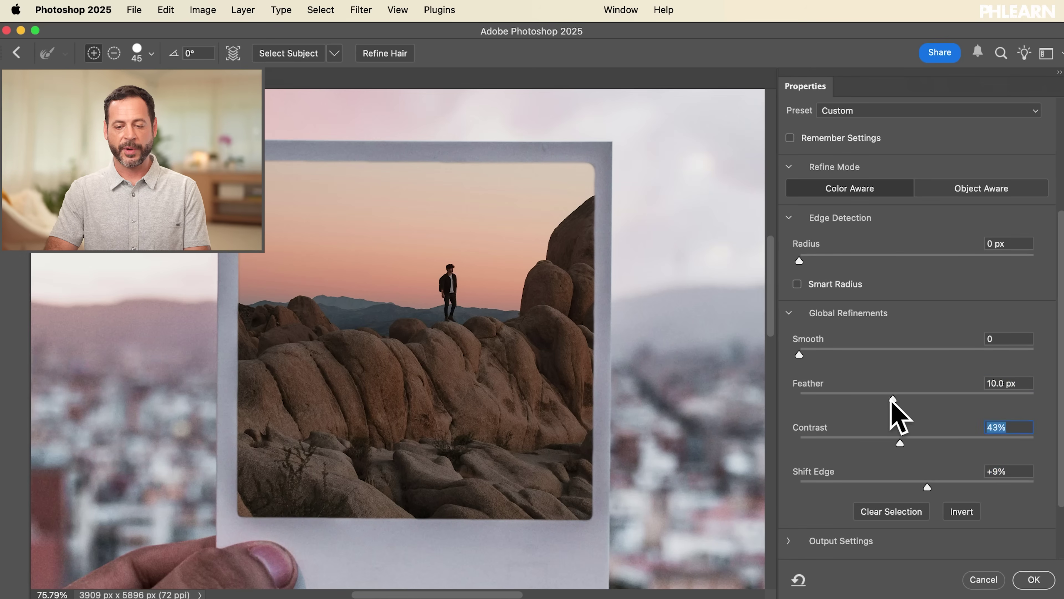
pyautogui.moveTo(862, 398); pyautogui.dragTo(888, 397)
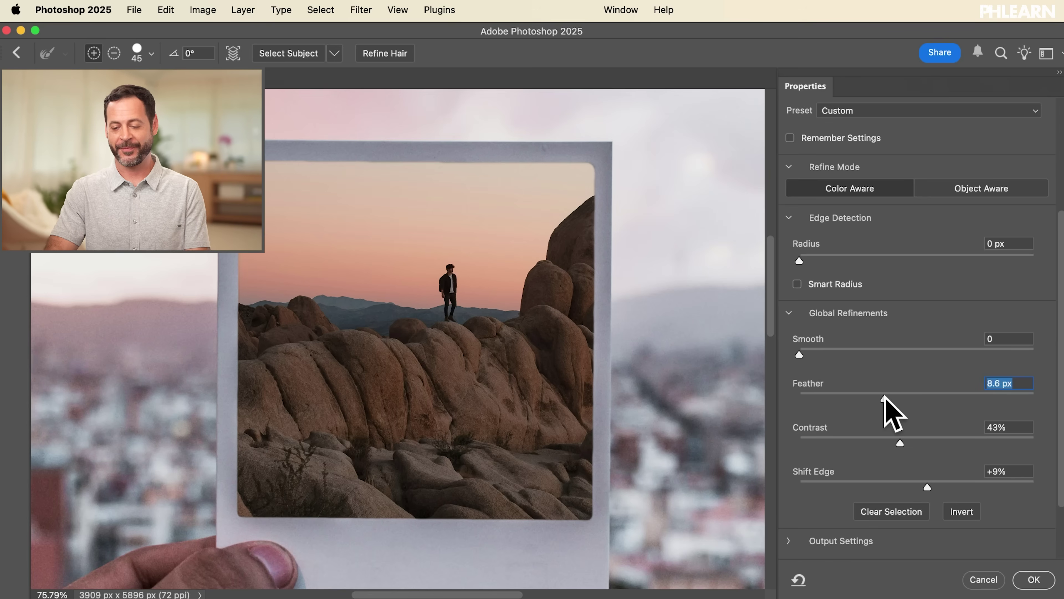
pyautogui.click(1034, 579)
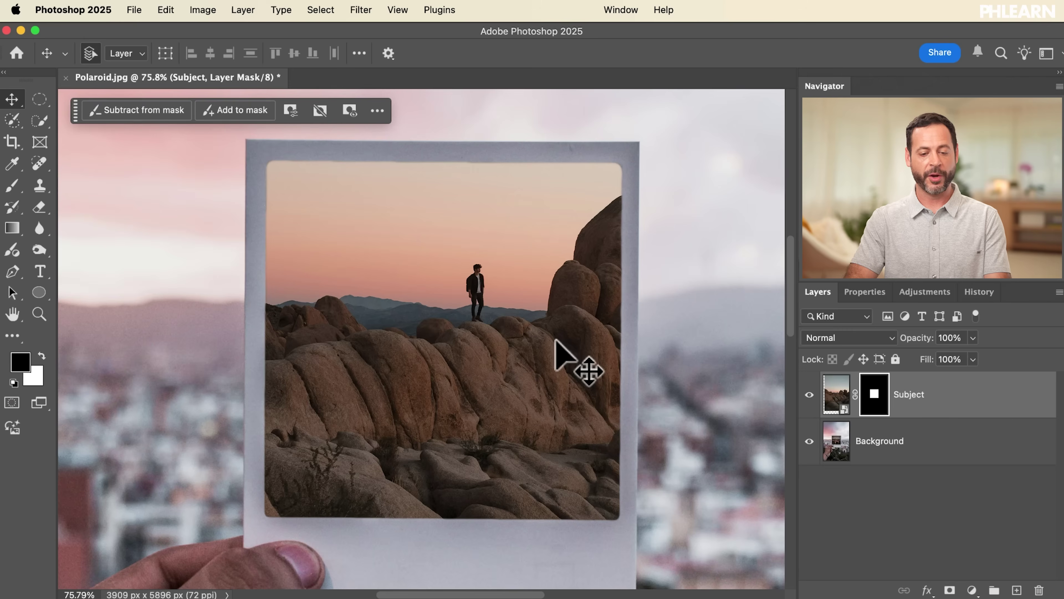
# Switch to Finder and place Light Leak.jpg from the Sample Images folder above the Subject layer at 100% scale.
pyautogui.press('super+Tab')
pyautogui.click(205, 350)
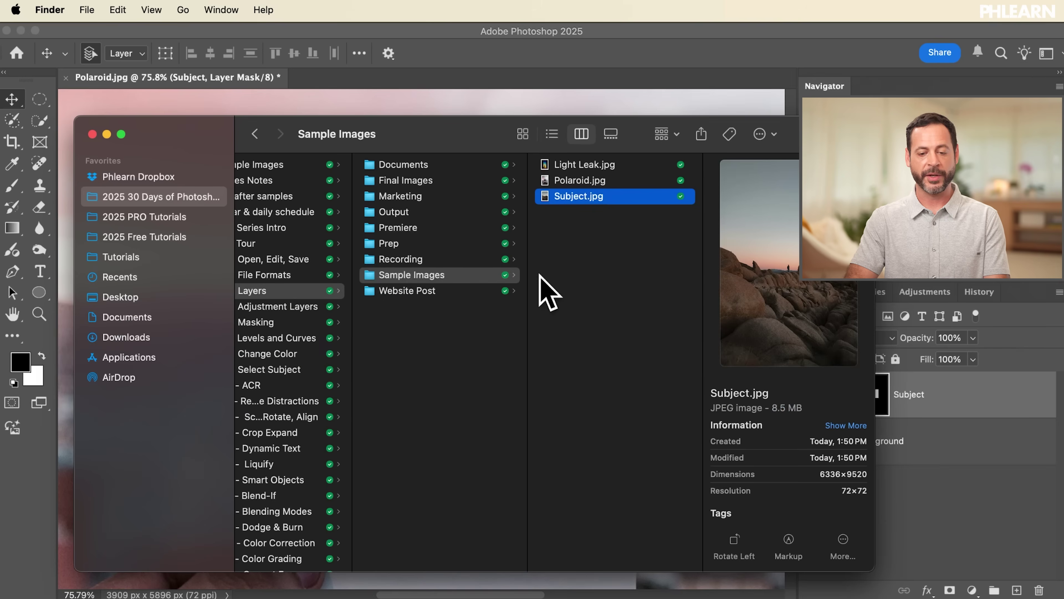
pyautogui.click(591, 167)
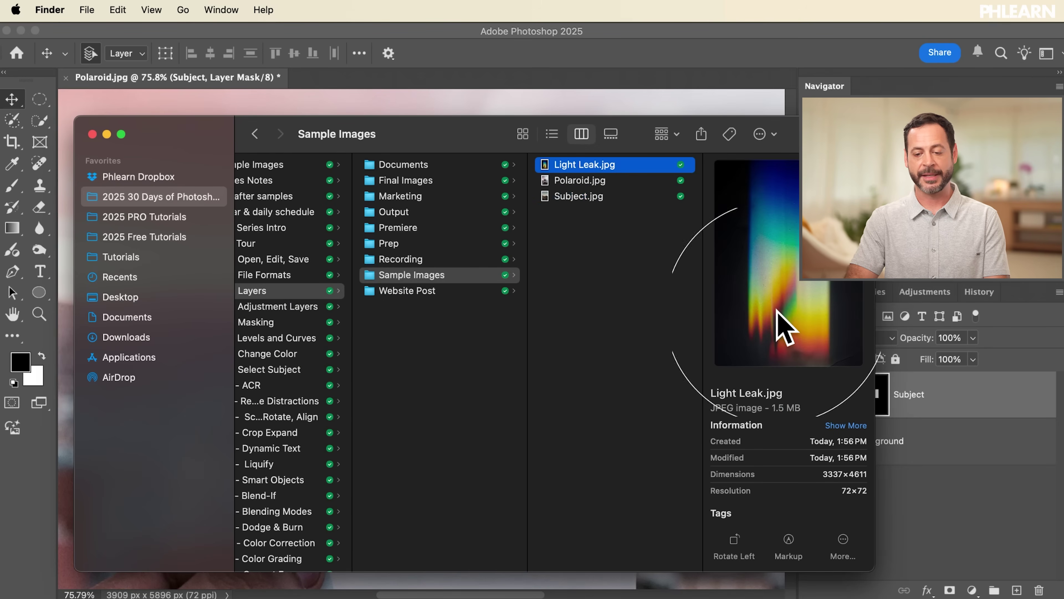
pyautogui.moveTo(500, 139); pyautogui.dragTo(451, 147)
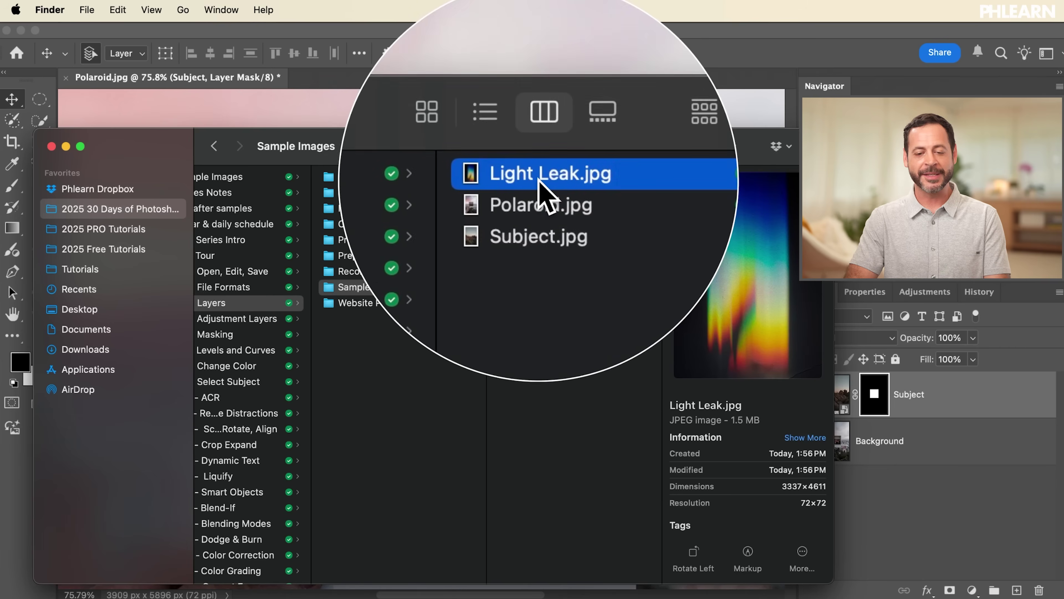
pyautogui.moveTo(537, 178); pyautogui.dragTo(587, 126)
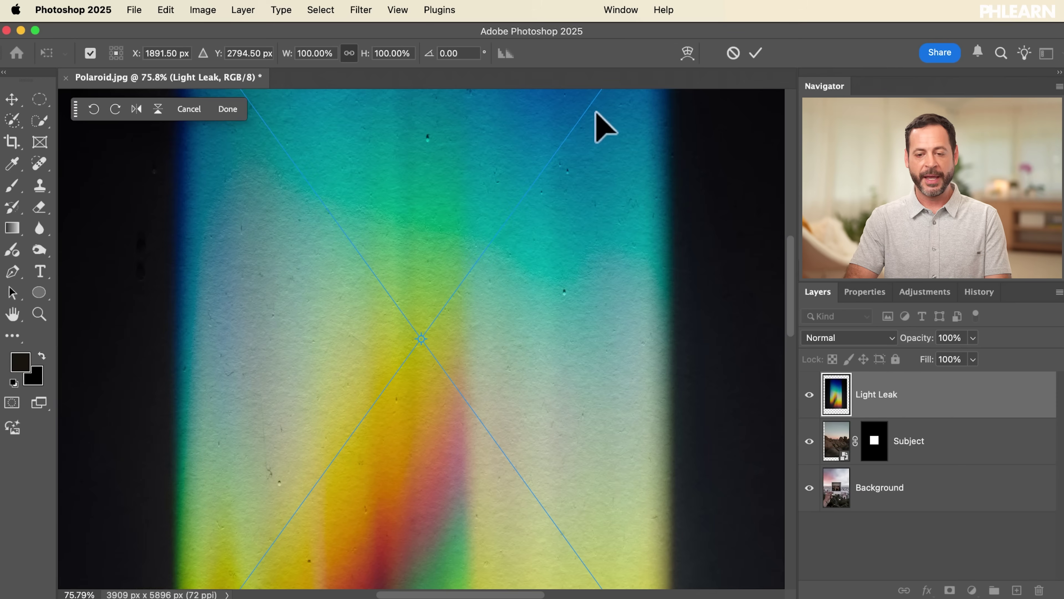
pyautogui.click(756, 53)
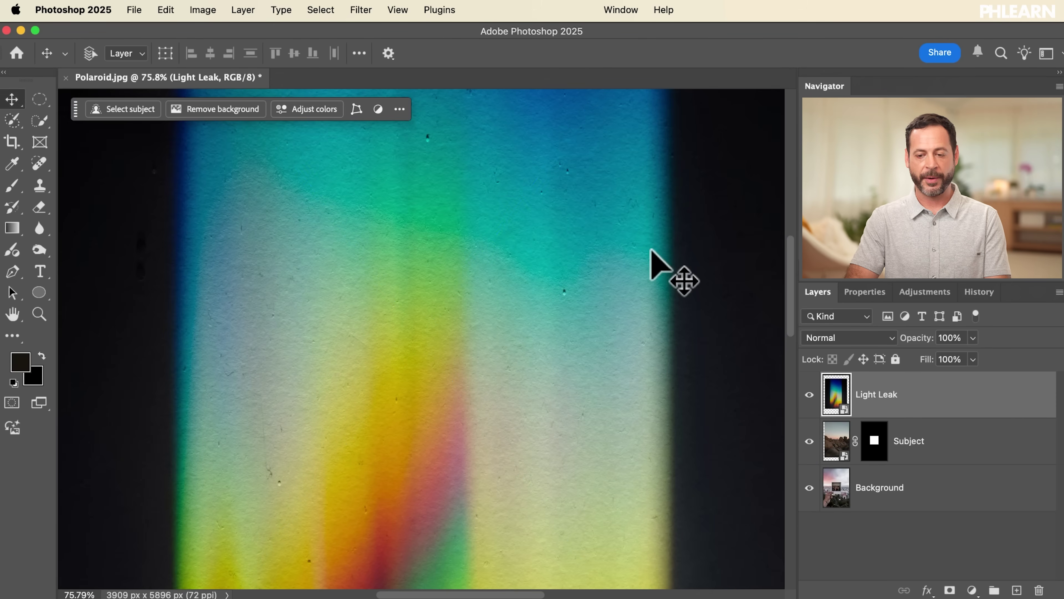
# Hide and show the Light Leak layer over the whole image, and try varying its opacity.
pyautogui.scroll(-5, 654, 260)
pyautogui.scroll(-1, 650, 250)
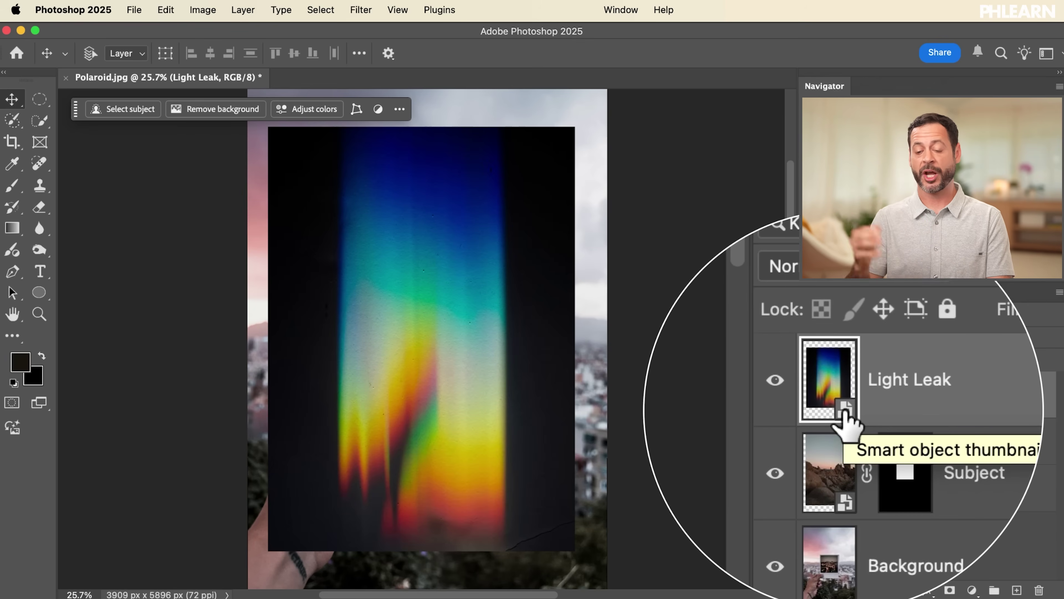
pyautogui.click(809, 395)
pyautogui.click(809, 395)
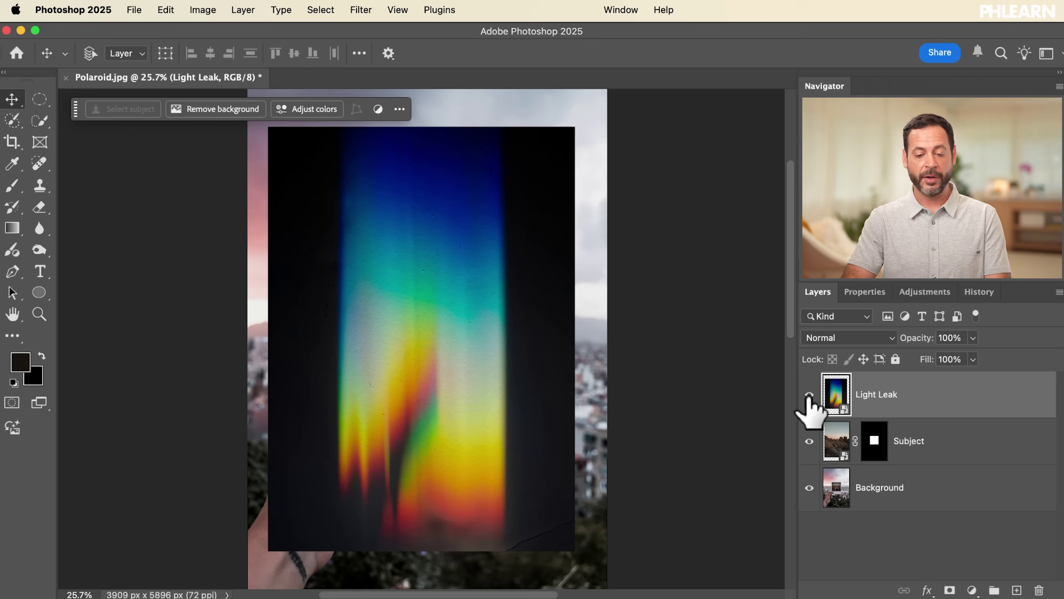
pyautogui.moveTo(920, 340); pyautogui.dragTo(968, 338)
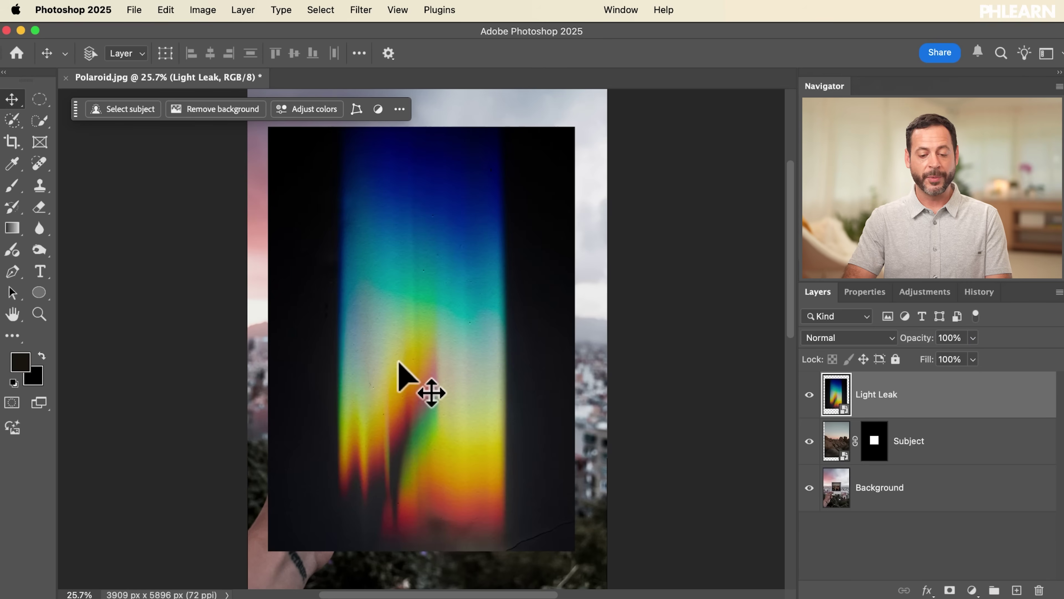
# Set the Light Leak layer's blend mode to Lighten.
pyautogui.scroll(2, 398, 362)
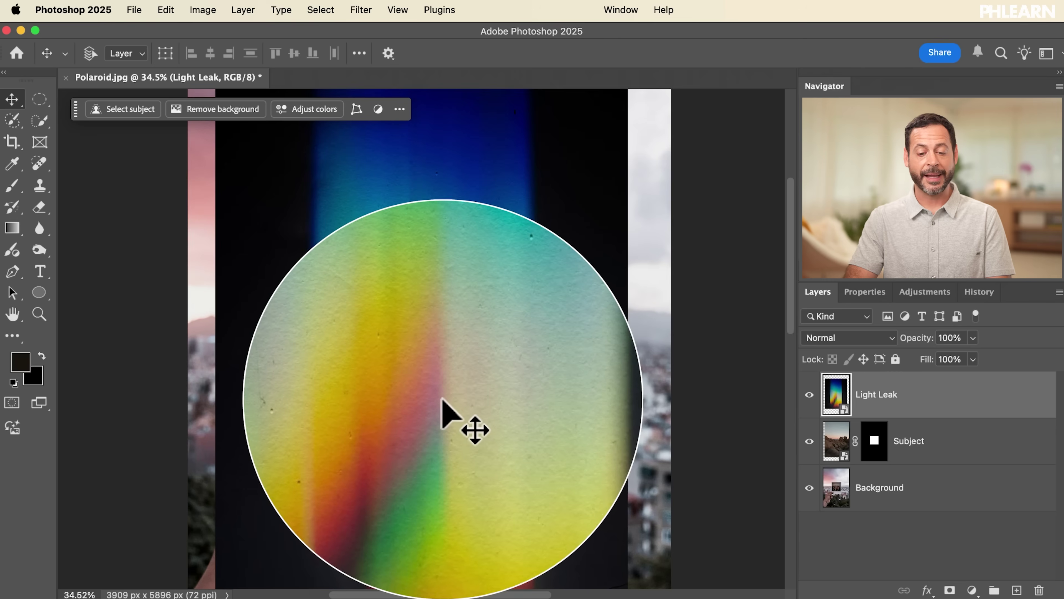
pyautogui.click(840, 341)
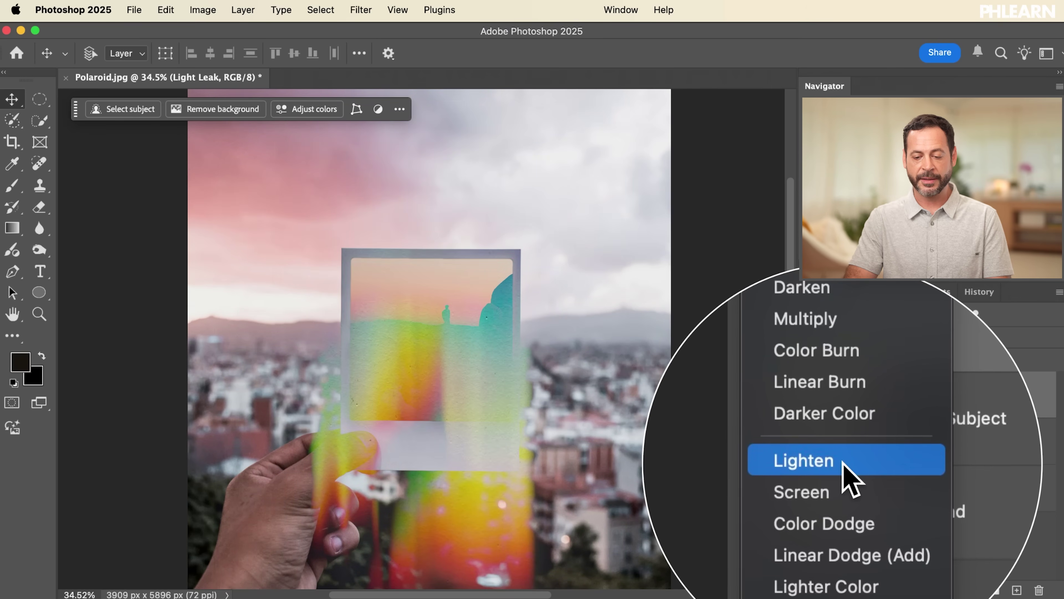
pyautogui.click(843, 463)
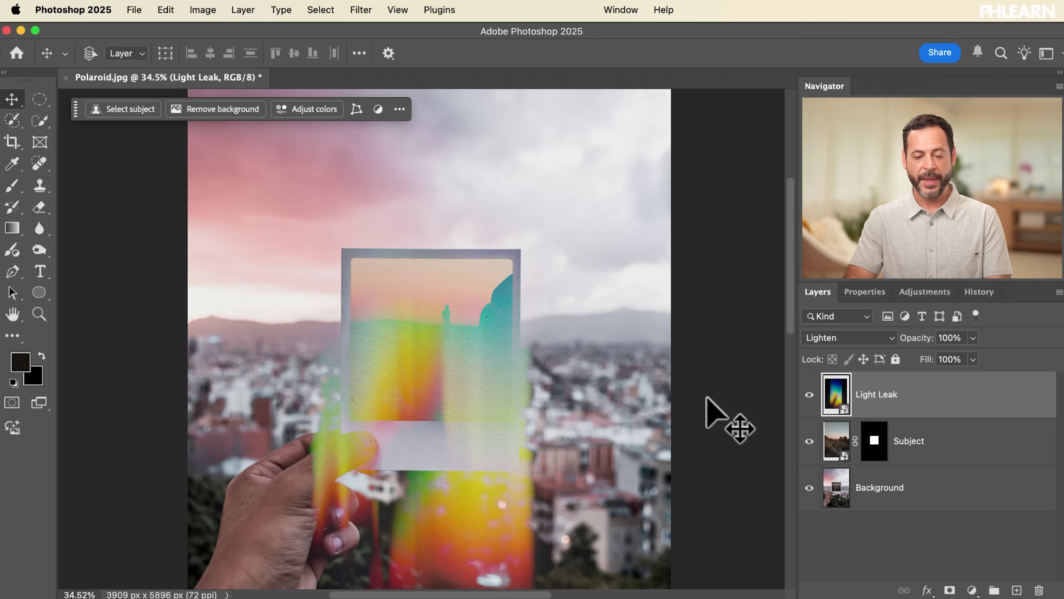
# Shrink the Light Leak image with Free Transform and move it over the polaroid's lower-left area and the hand.
pyautogui.press('super+t')
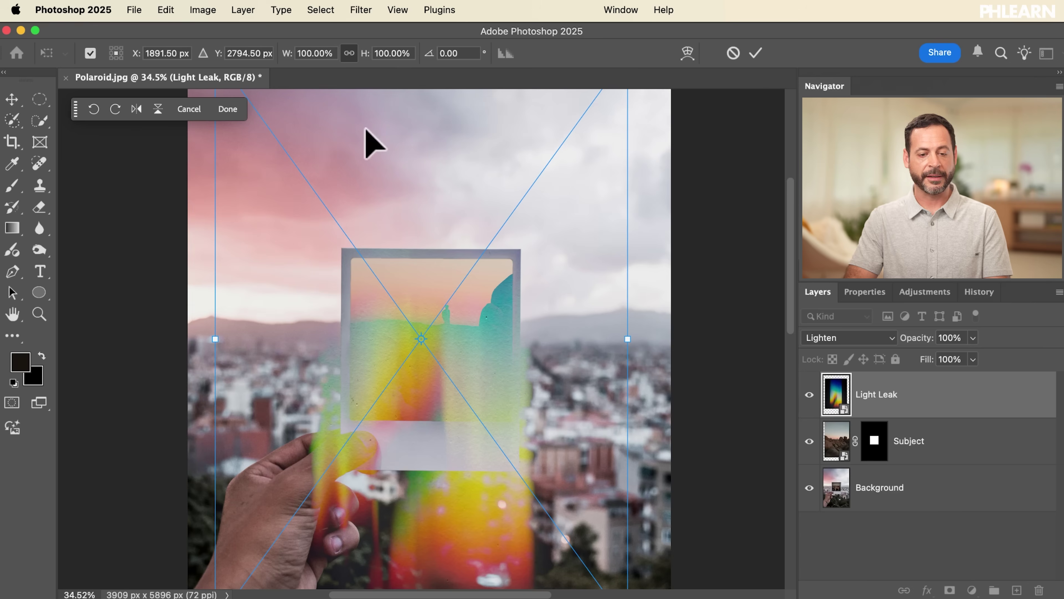
pyautogui.moveTo(365, 53); pyautogui.dragTo(338, 47)
pyautogui.moveTo(490, 290); pyautogui.dragTo(427, 411)
pyautogui.press('Return')
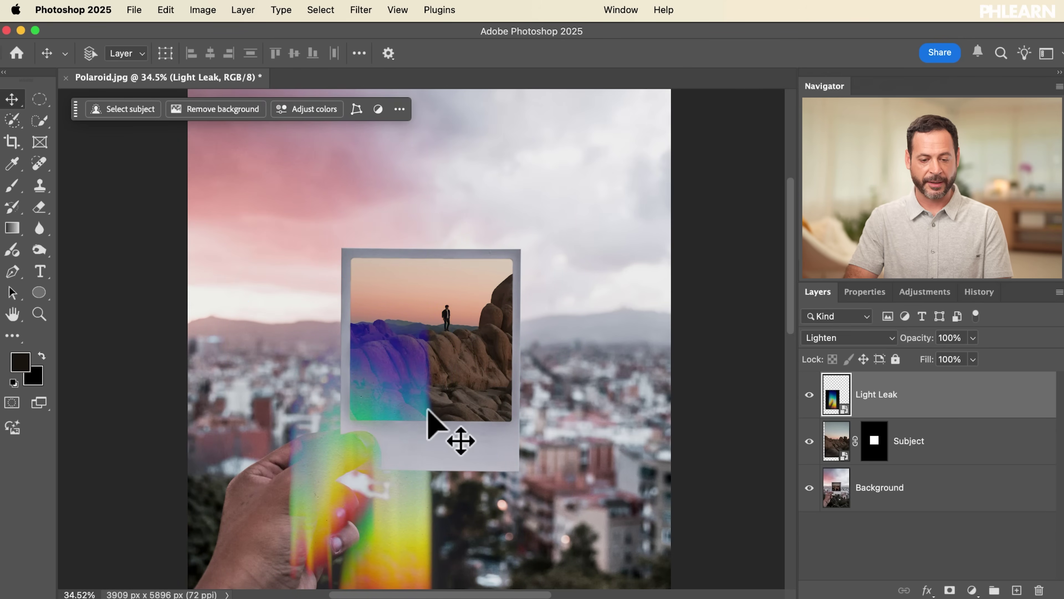
# Lower the Light Leak layer's opacity to 69% and shift it up and slightly left over the polaroid photo.
pyautogui.scroll(3, 427, 410)
pyautogui.moveTo(908, 338); pyautogui.dragTo(901, 339)
pyautogui.moveTo(509, 383); pyautogui.dragTo(479, 326)
pyautogui.scroll(-3, 478, 326)
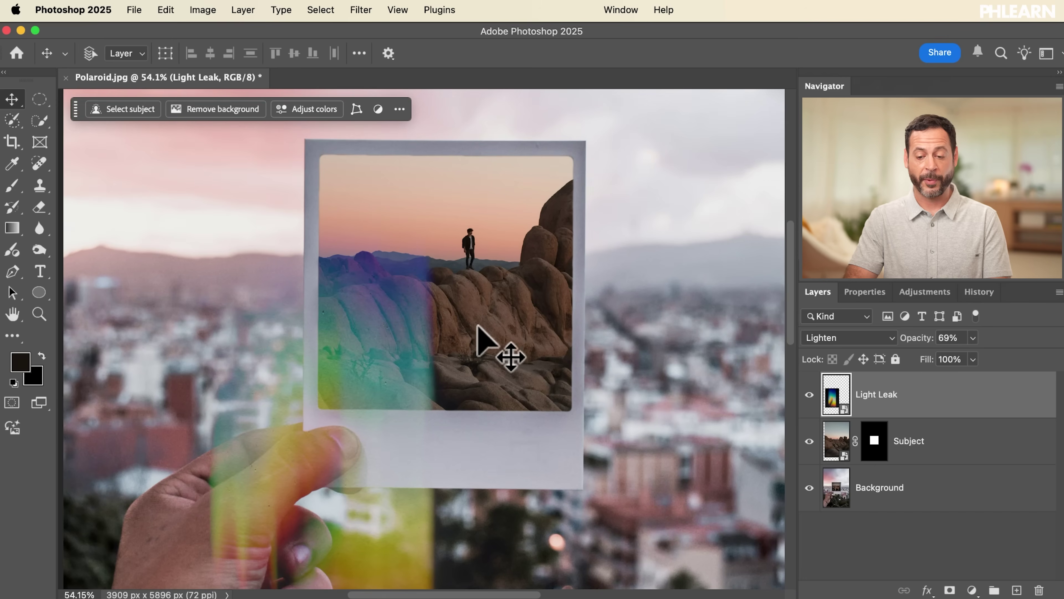
pyautogui.scroll(-1, 479, 326)
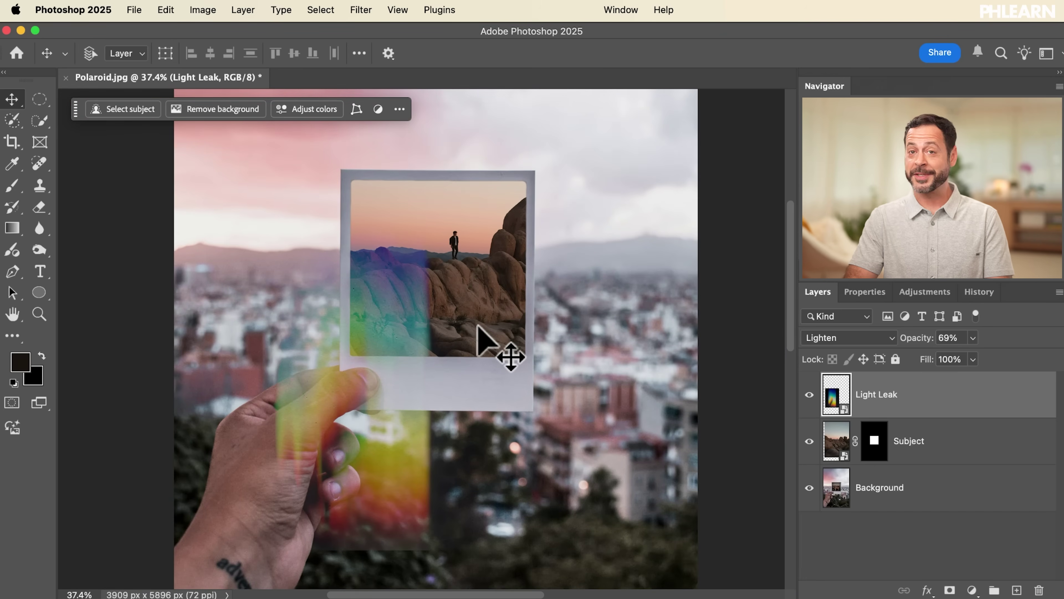
# Compare the composite with the Light Leak layer hidden and shown.
pyautogui.click(809, 394)
pyautogui.click(809, 394)
pyautogui.click(809, 394)
pyautogui.click(809, 395)
pyautogui.click(809, 395)
pyautogui.click(809, 395)
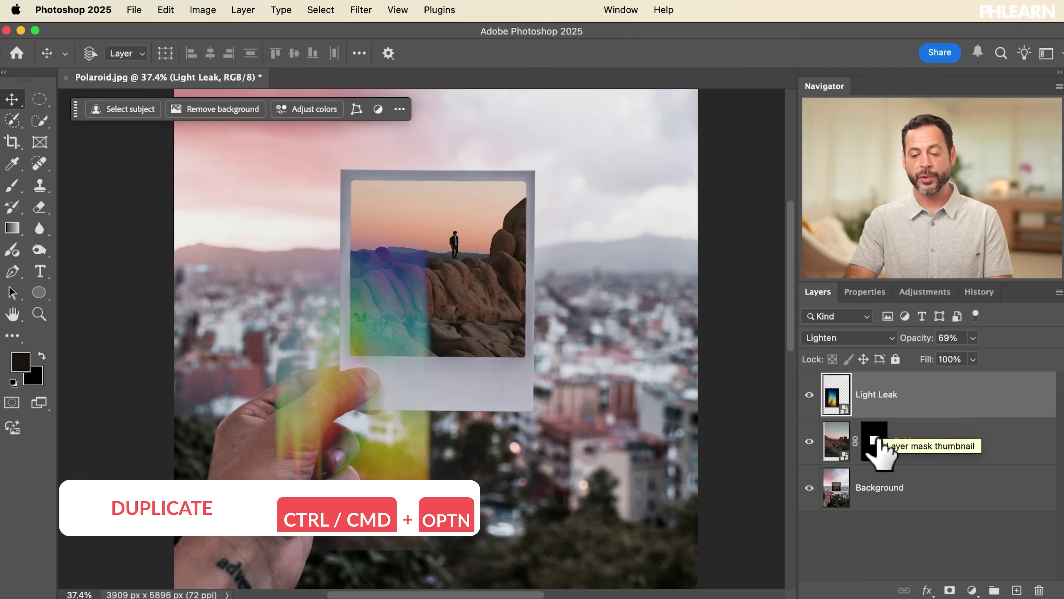
# Try duplicating the Subject layer's mask onto the Light Leak layer, and remove the duplicate.
pyautogui.moveTo(873, 440); pyautogui.dragTo(878, 406)
pyautogui.moveTo(878, 399); pyautogui.dragTo(880, 401)
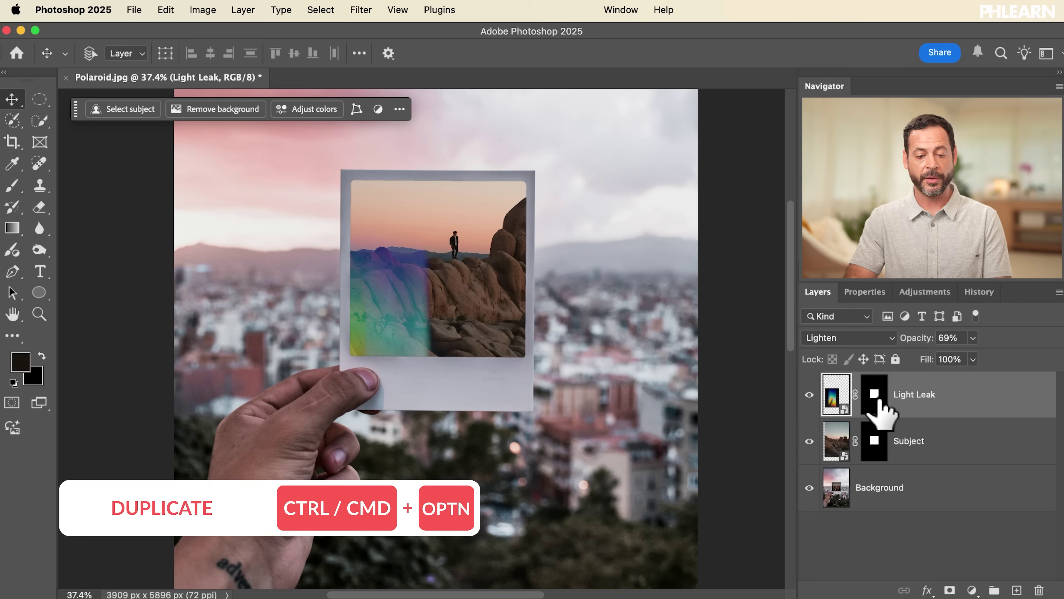
pyautogui.scroll(5, 440, 243)
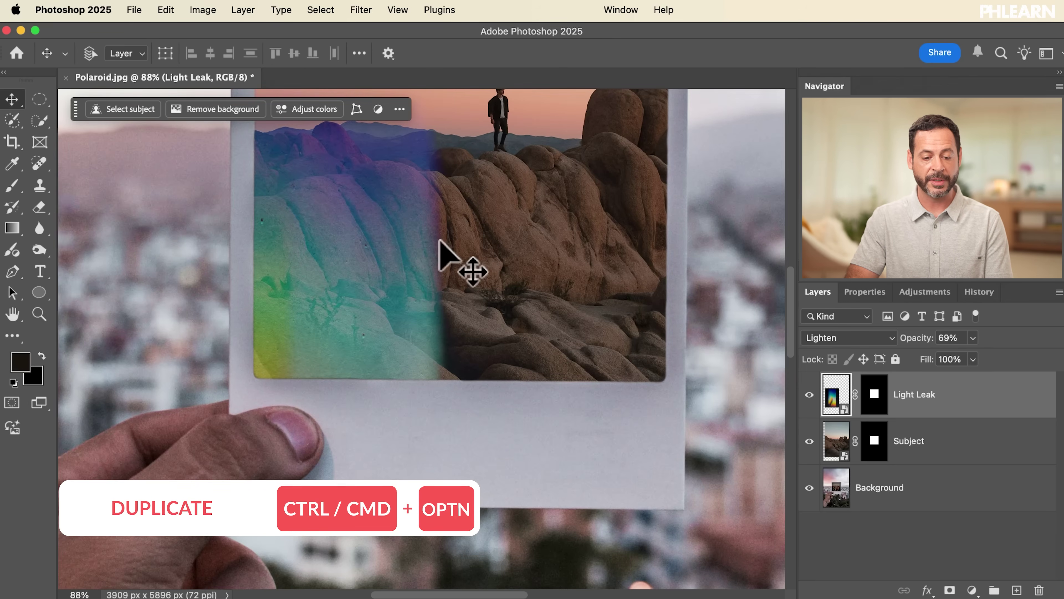
pyautogui.scroll(4, 440, 242)
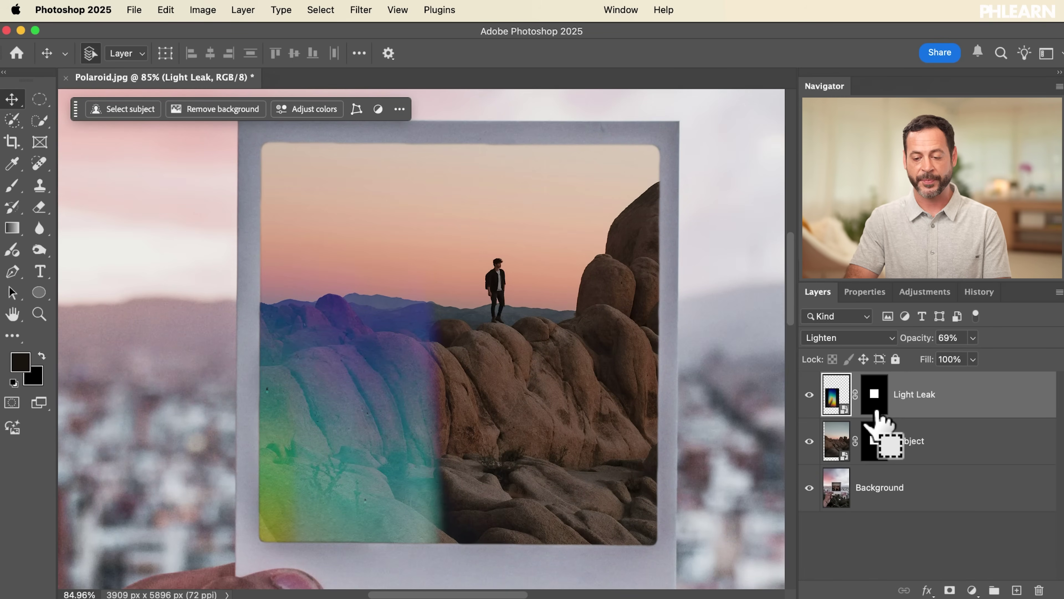
pyautogui.moveTo(877, 415); pyautogui.dragTo(877, 413)
pyautogui.scroll(-3, 540, 297)
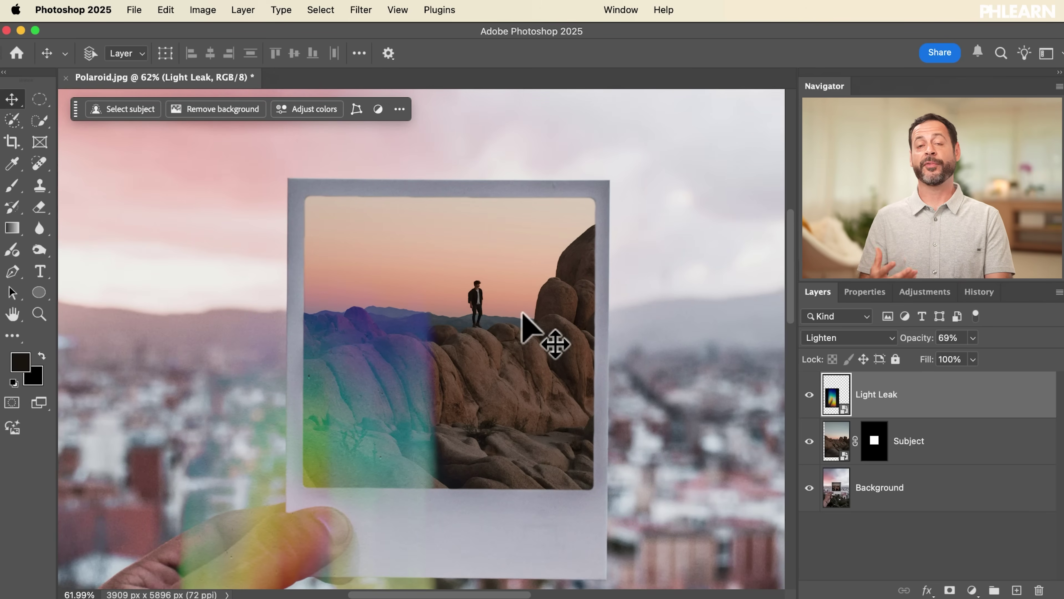
# Try clipping the Light Leak layer to the Subject layer several times, releasing the clipping mask each time.
pyautogui.scroll(2, 524, 365)
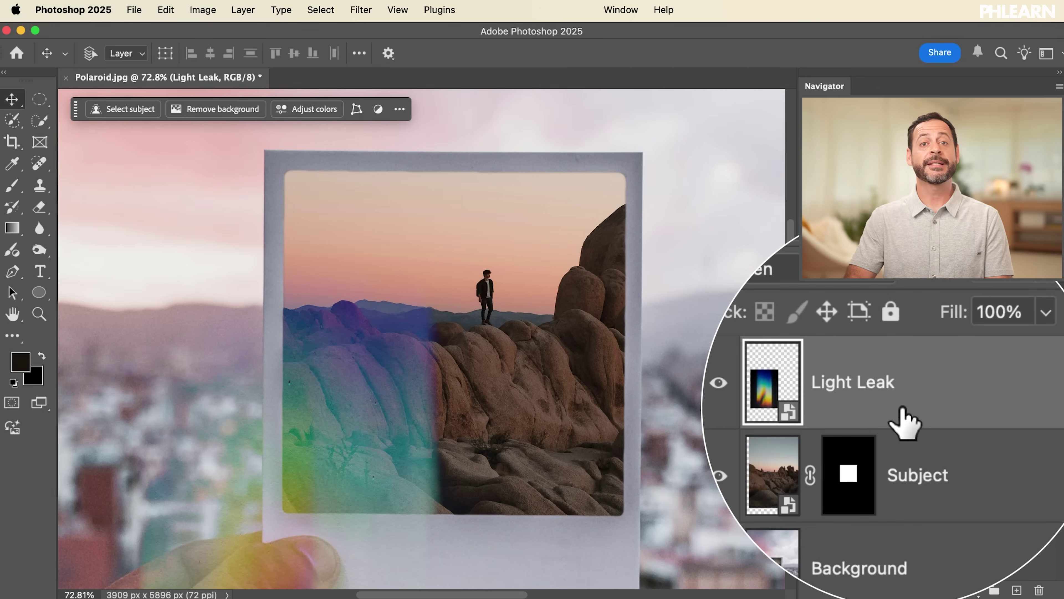
pyautogui.moveTo(901, 409)
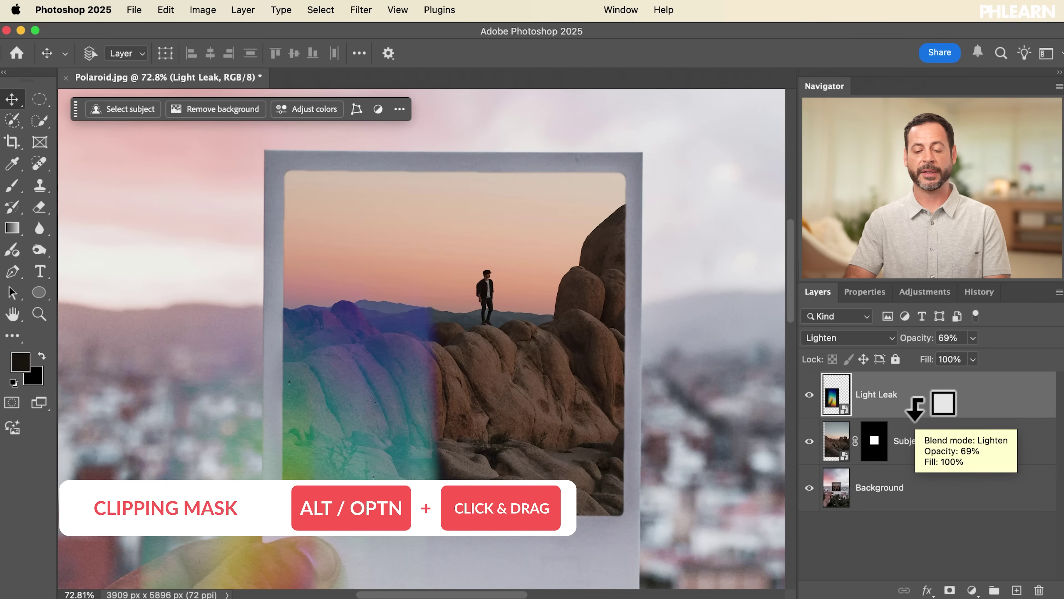
pyautogui.keyDown('alt'); pyautogui.click(915, 409); pyautogui.keyUp('alt')
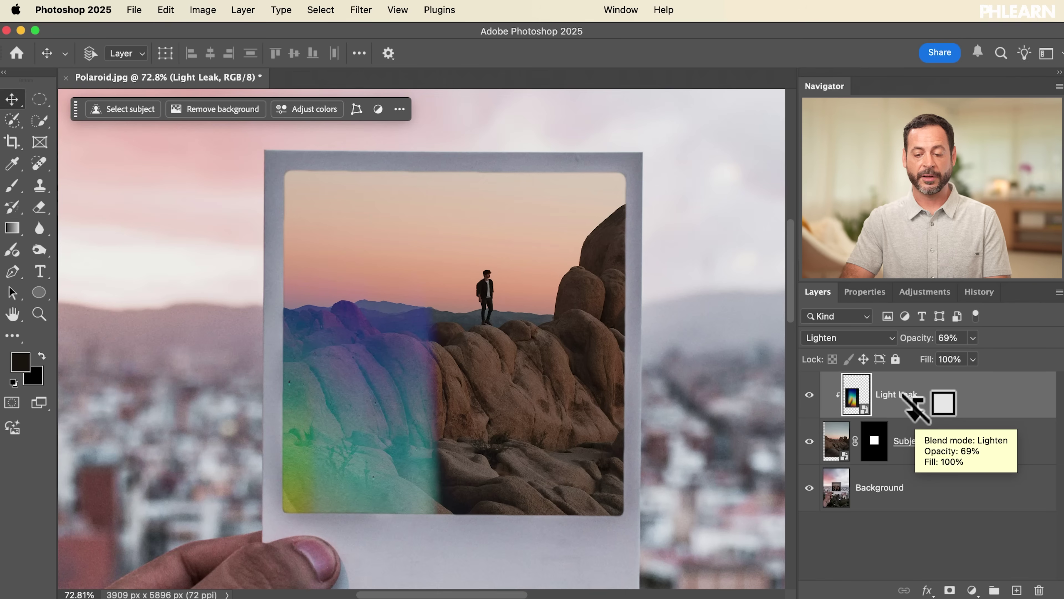
pyautogui.keyDown('alt'); pyautogui.click(915, 409); pyautogui.keyUp('alt')
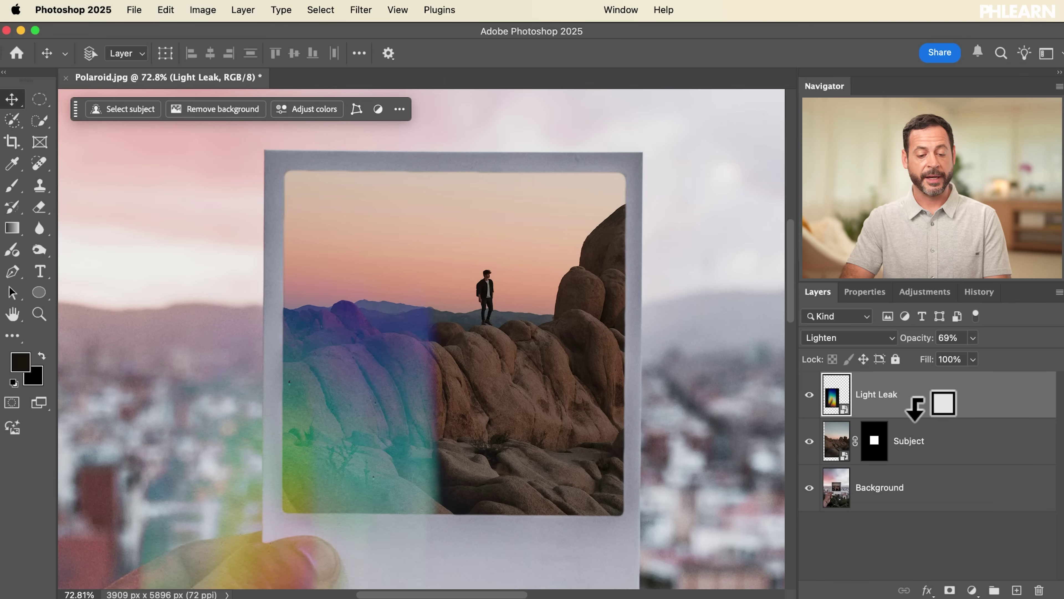
pyautogui.keyDown('alt'); pyautogui.click(915, 409); pyautogui.keyUp('alt')
pyautogui.keyDown('alt'); pyautogui.click(915, 408); pyautogui.keyUp('alt')
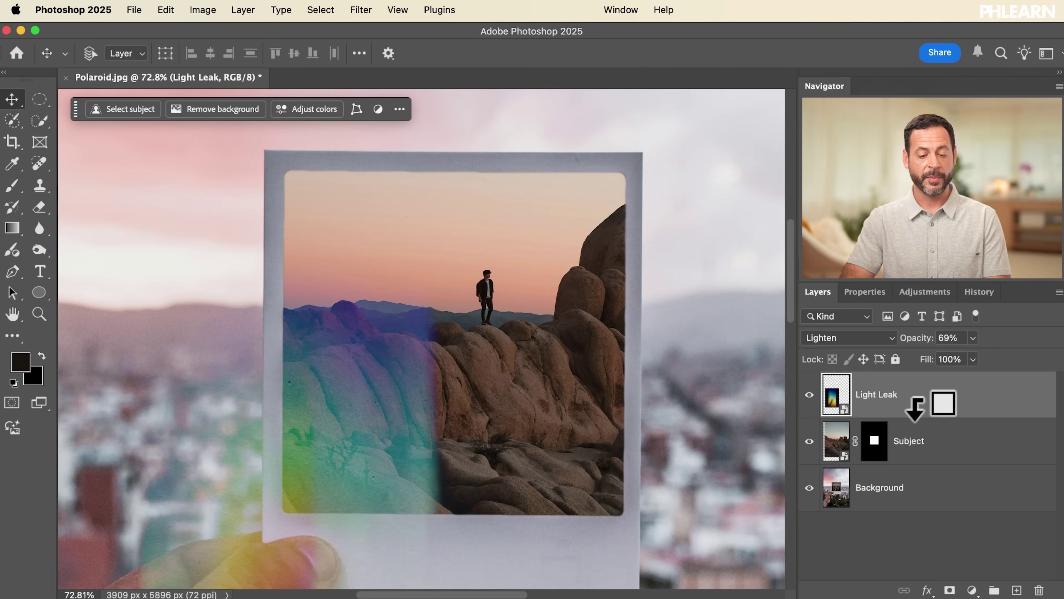
pyautogui.keyDown('alt'); pyautogui.click(915, 409); pyautogui.keyUp('alt')
pyautogui.keyDown('alt'); pyautogui.click(915, 408); pyautogui.keyUp('alt')
pyautogui.keyDown('alt'); pyautogui.click(915, 408); pyautogui.keyUp('alt')
pyautogui.keyDown('alt'); pyautogui.click(915, 409); pyautogui.keyUp('alt')
pyautogui.keyDown('alt'); pyautogui.click(915, 409); pyautogui.keyUp('alt')
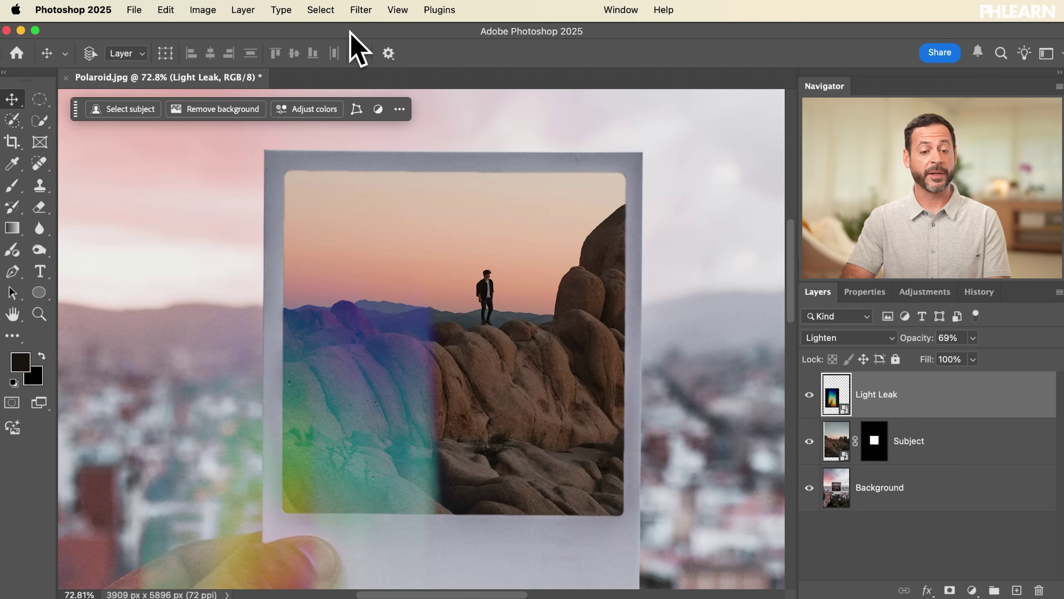
# Clip the Light Leak layer to the Subject layer with a clipping mask.
pyautogui.click(245, 9)
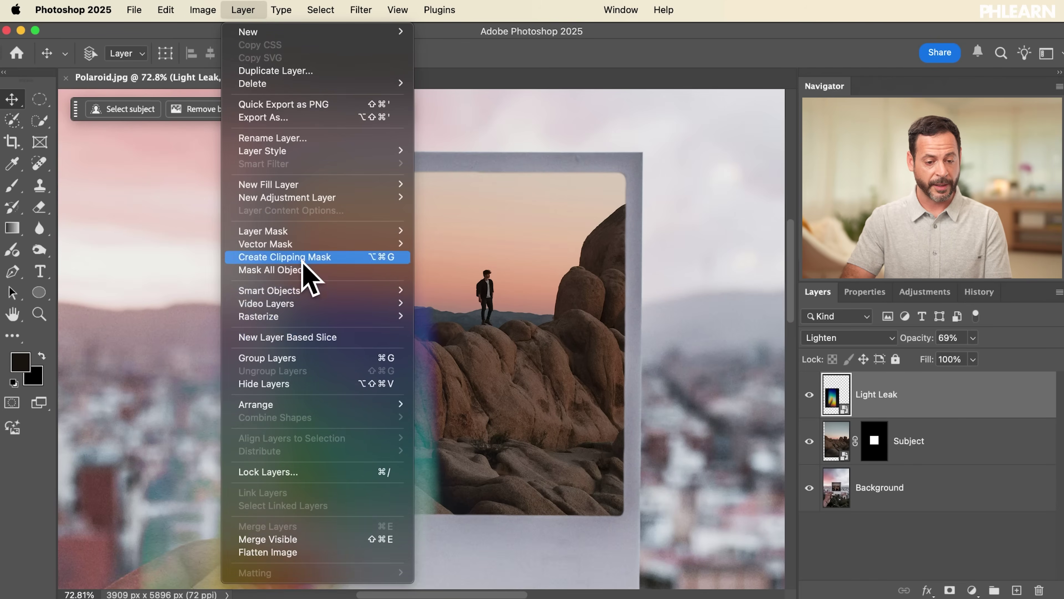
pyautogui.click(318, 256)
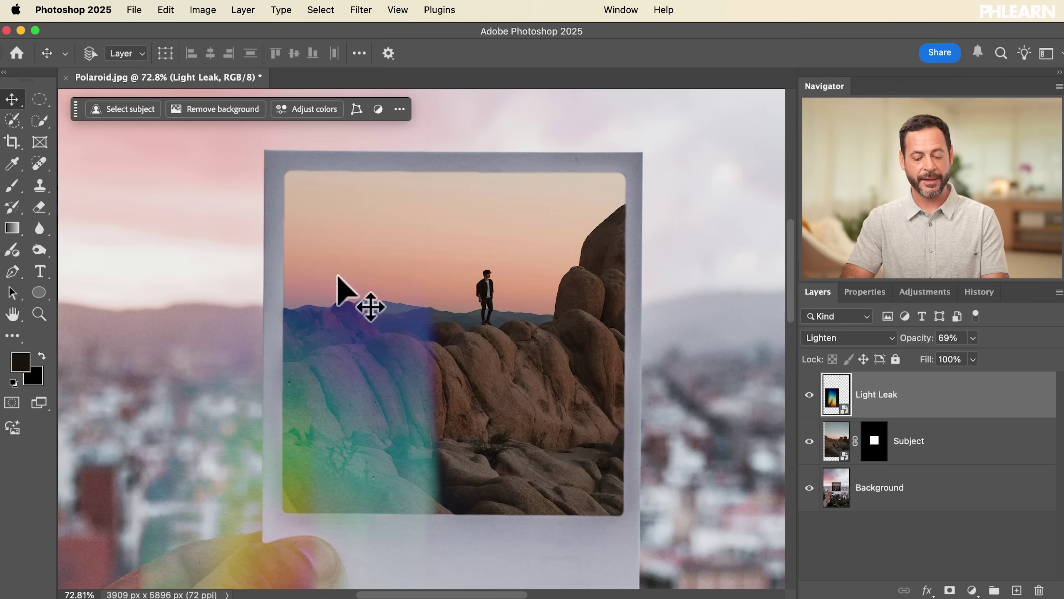
pyautogui.keyDown('alt'); pyautogui.click(895, 415); pyautogui.keyUp('alt')
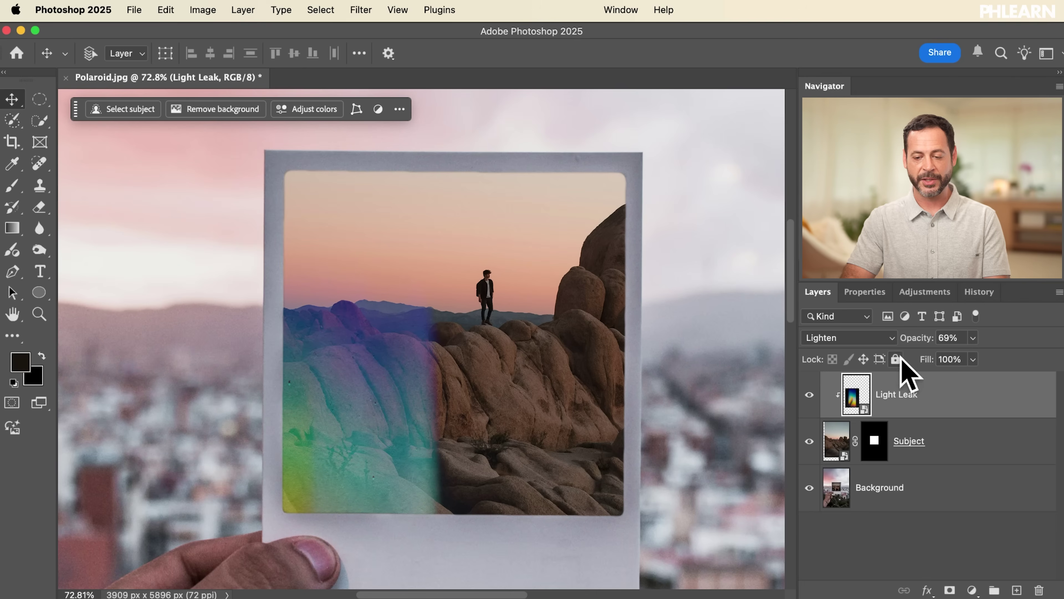
# Reduce the clipped Light Leak layer's opacity to 37%.
pyautogui.moveTo(900, 338); pyautogui.dragTo(889, 339)
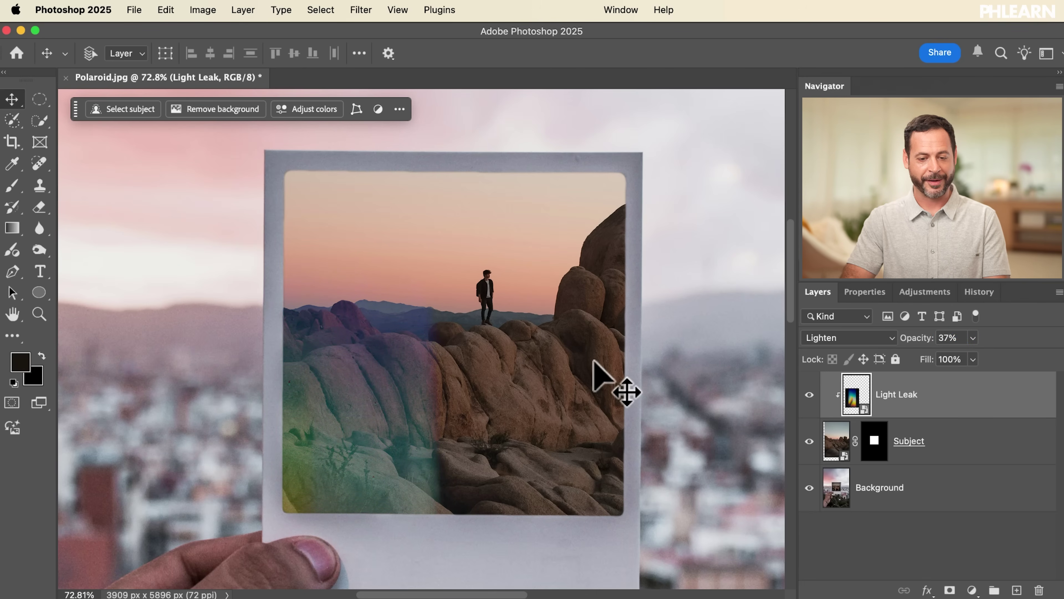
pyautogui.scroll(-2, 599, 375)
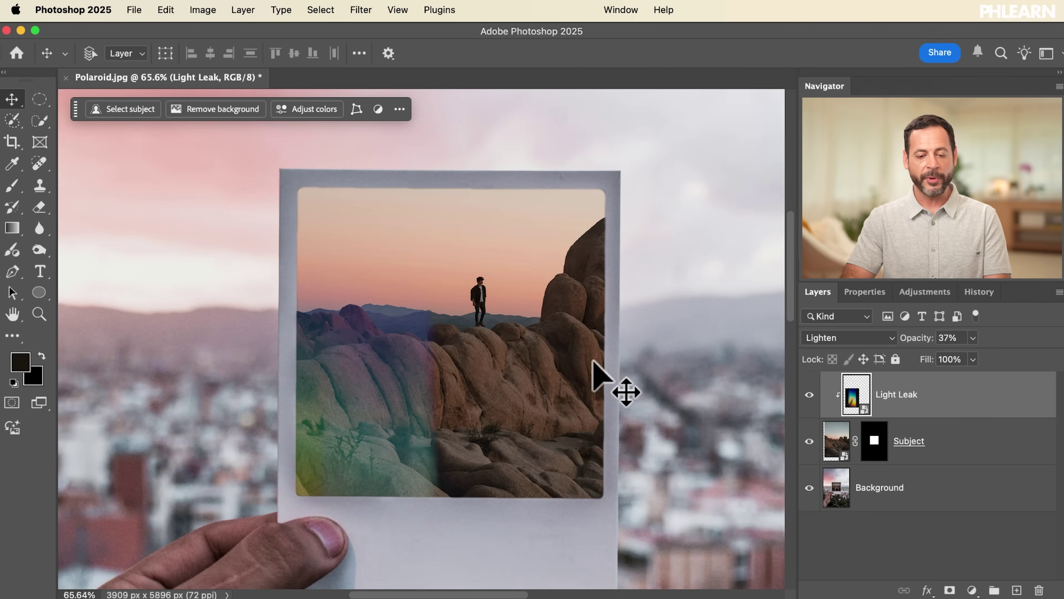
pyautogui.scroll(2, 599, 375)
pyautogui.scroll(-1, 599, 375)
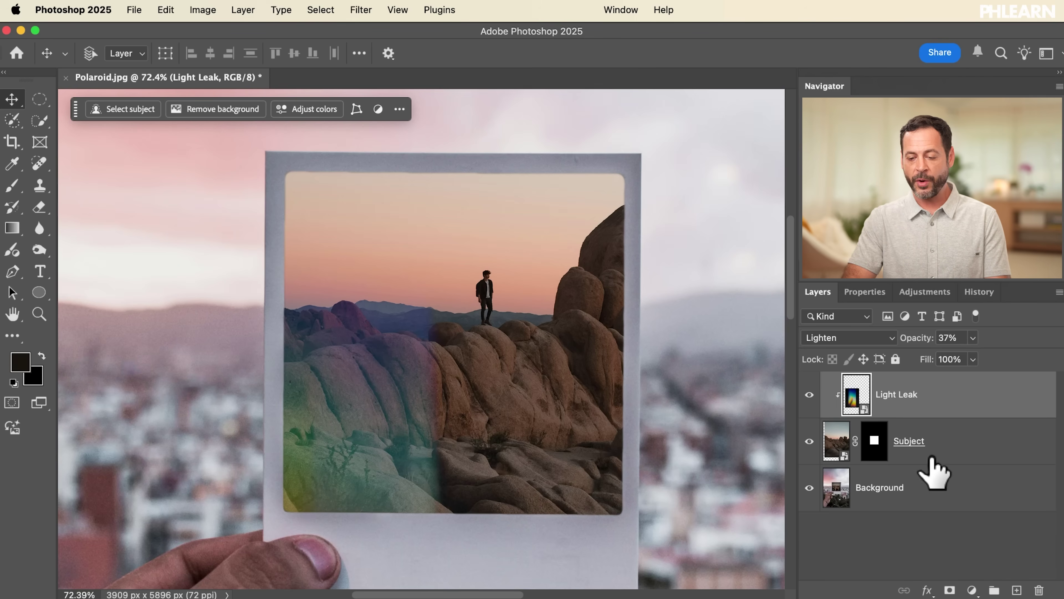
# Select the Subject layer, hide all the layers, and show them again one by one from the Background up to the Light Leak.
pyautogui.click(948, 448)
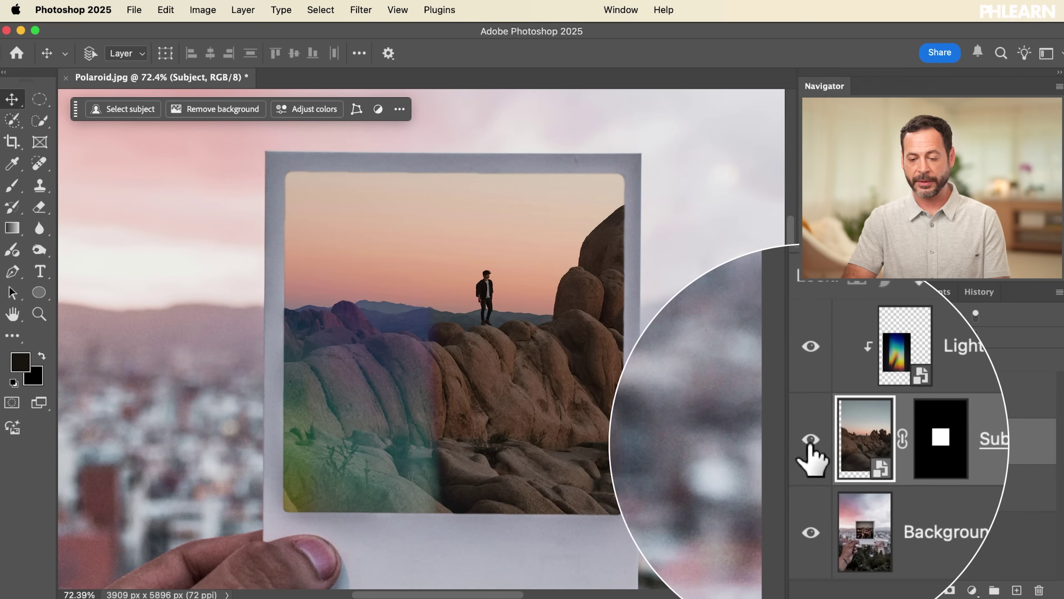
pyautogui.moveTo(806, 402); pyautogui.dragTo(812, 491)
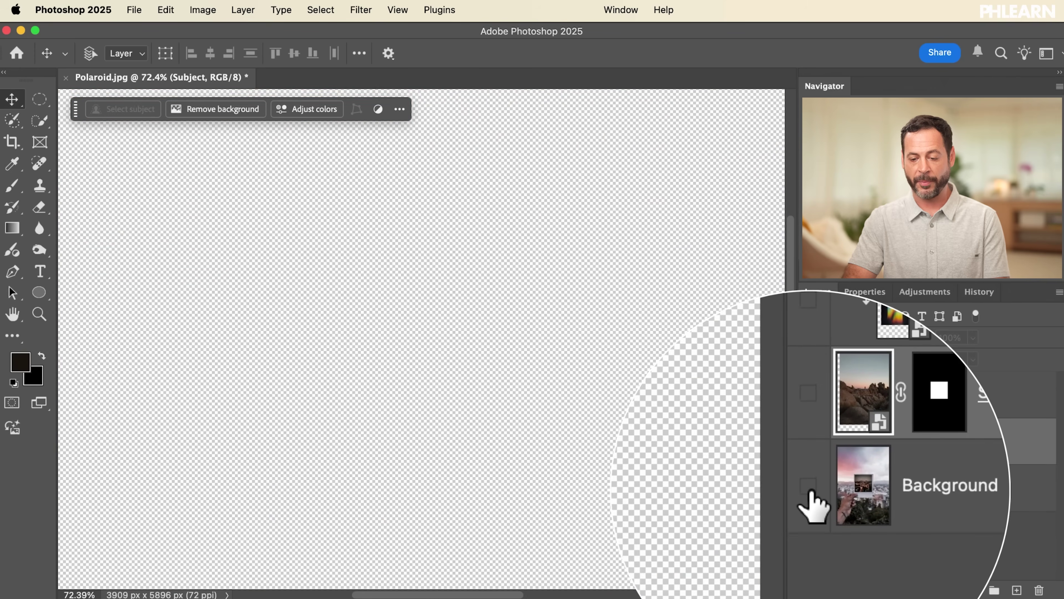
pyautogui.click(811, 488)
pyautogui.click(810, 447)
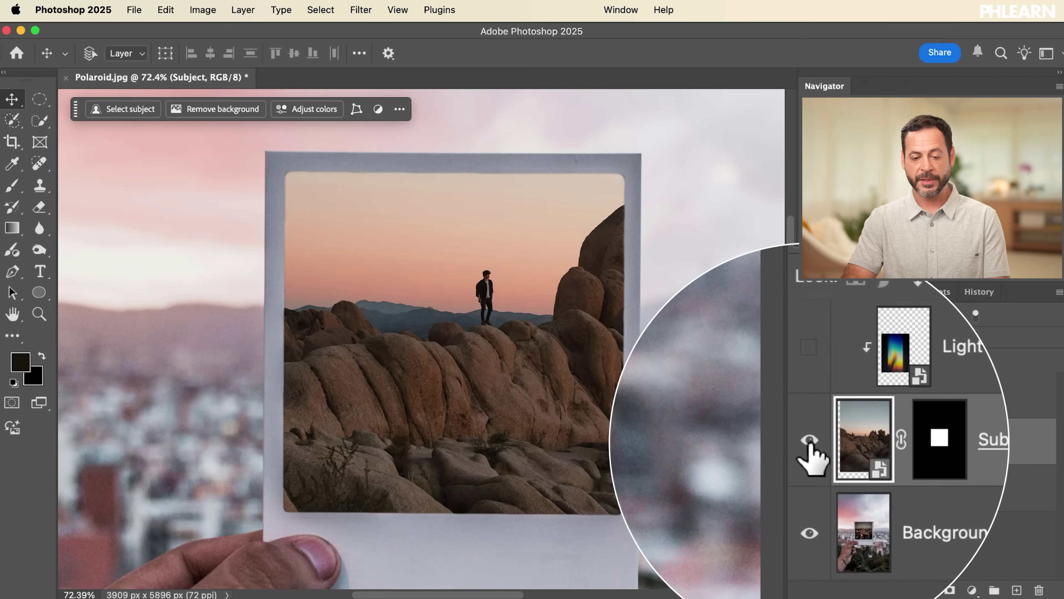
pyautogui.click(809, 396)
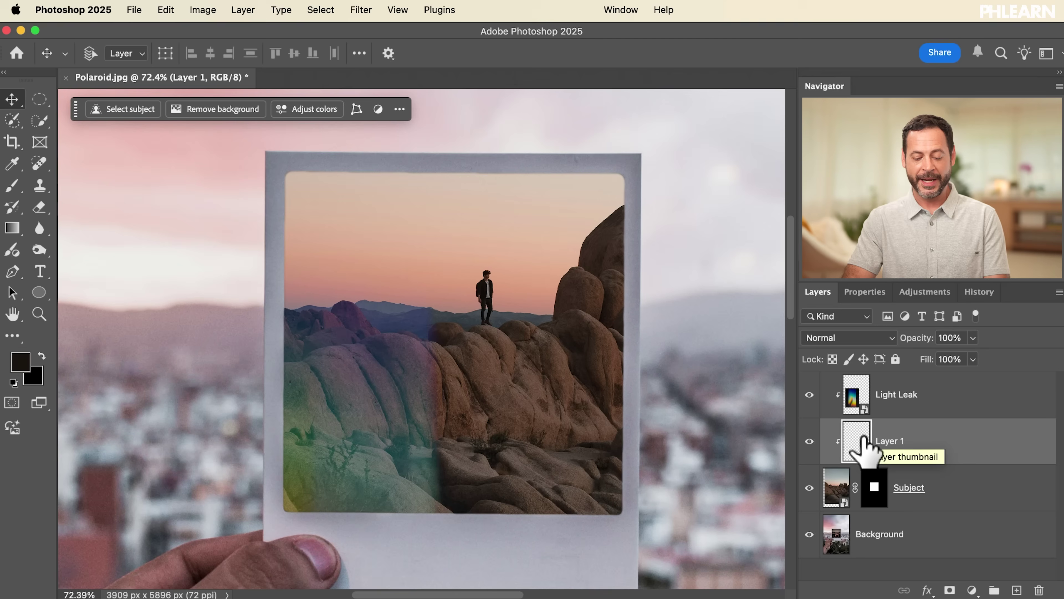
# Activate the Brush tool and set the blend mode of the empty clipped layer above Subject to Soft Light.
pyautogui.press('b')
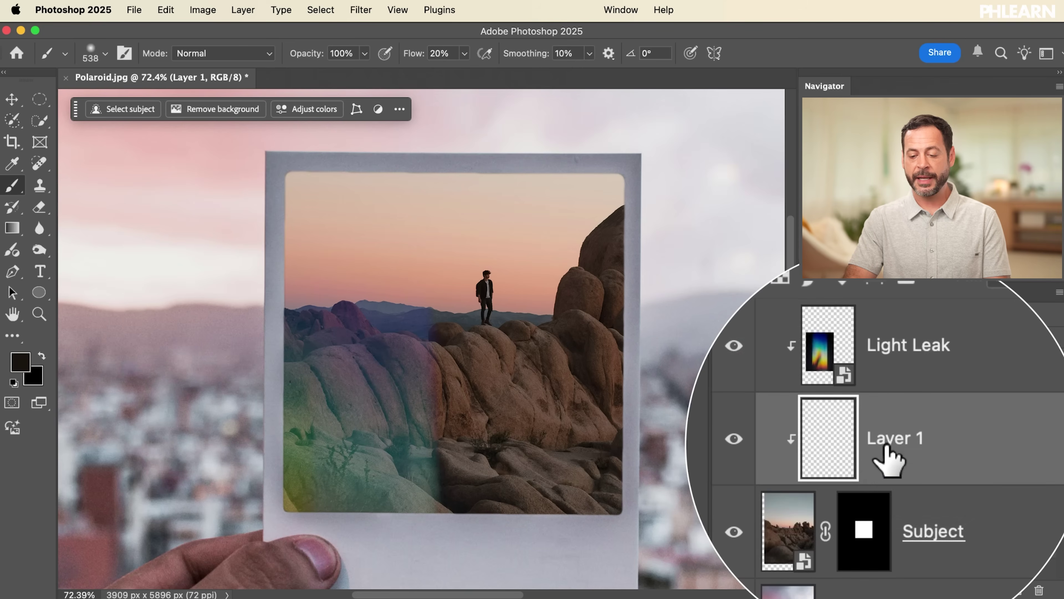
pyautogui.click(831, 339)
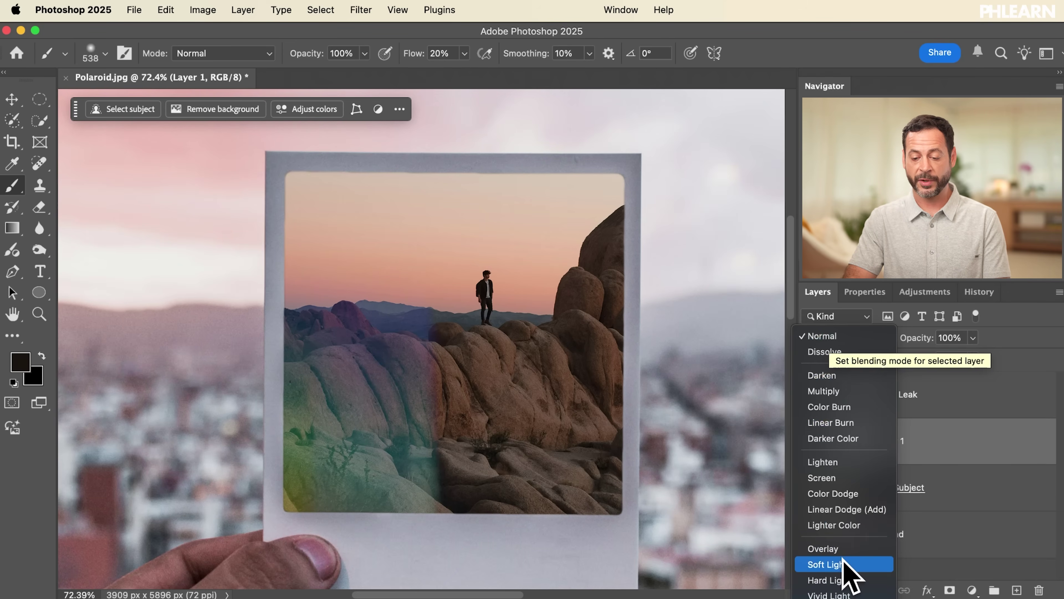
pyautogui.click(851, 565)
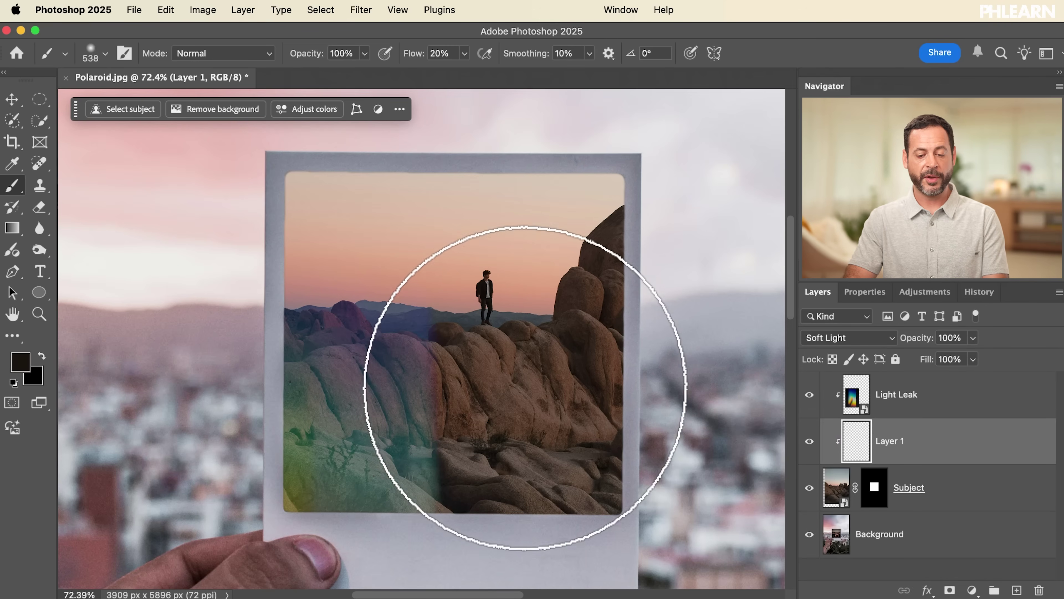
# Paint a dark vignette around the edges of the polaroid photo on Layer 1, using a 300 px brush.
pyautogui.moveTo(461, 506)
pyautogui.mouseDown()
pyautogui.moveTo(456, 451)
pyautogui.moveTo(478, 383)
pyautogui.moveTo(508, 362)
pyautogui.moveTo(515, 319)
pyautogui.moveTo(501, 283)
pyautogui.moveTo(463, 254)
pyautogui.moveTo(485, 304)
pyautogui.moveTo(518, 280)
pyautogui.moveTo(561, 285)
pyautogui.moveTo(574, 345)
pyautogui.moveTo(519, 395)
pyautogui.moveTo(472, 380)
pyautogui.moveTo(475, 434)
pyautogui.moveTo(576, 404)
pyautogui.moveTo(592, 344)
pyautogui.mouseUp()
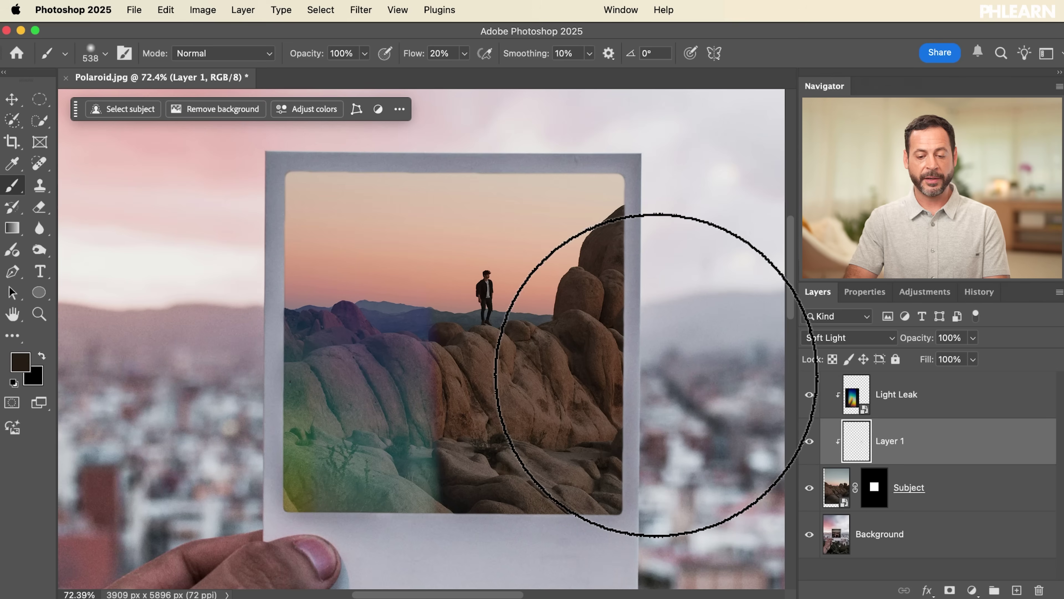
pyautogui.press('[')
pyautogui.press('[')
pyautogui.press('[')
pyautogui.press('[')
pyautogui.press(']')
pyautogui.press(']')
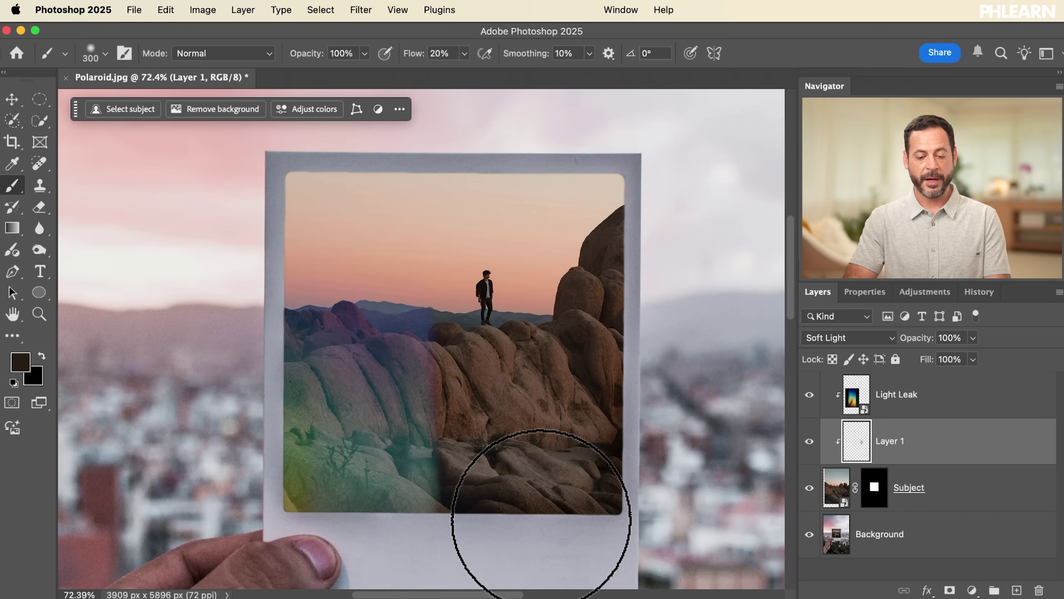
pyautogui.moveTo(541, 520); pyautogui.dragTo(591, 510)
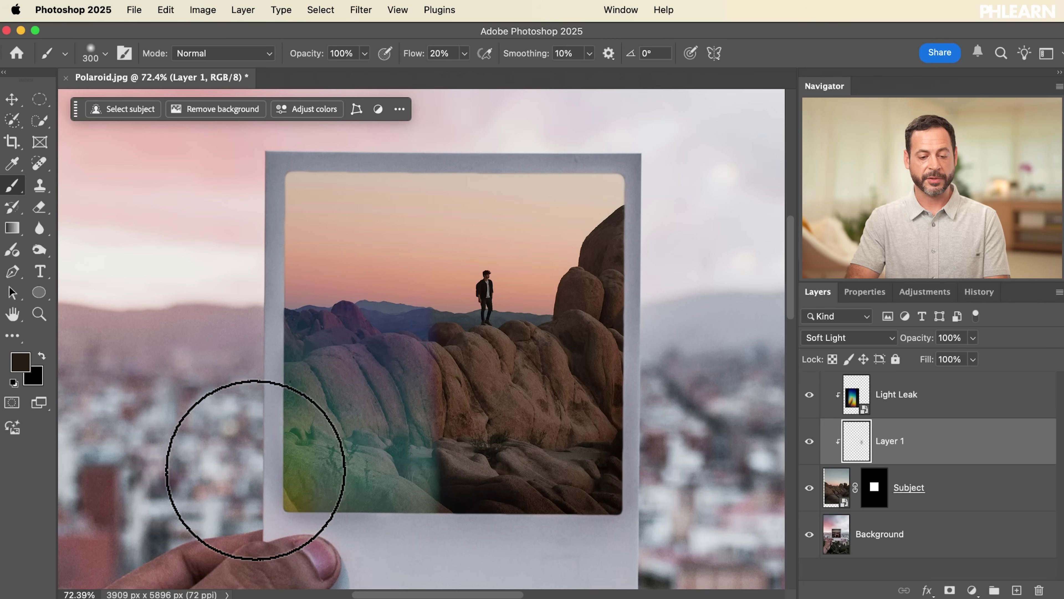
pyautogui.moveTo(258, 473); pyautogui.dragTo(219, 226)
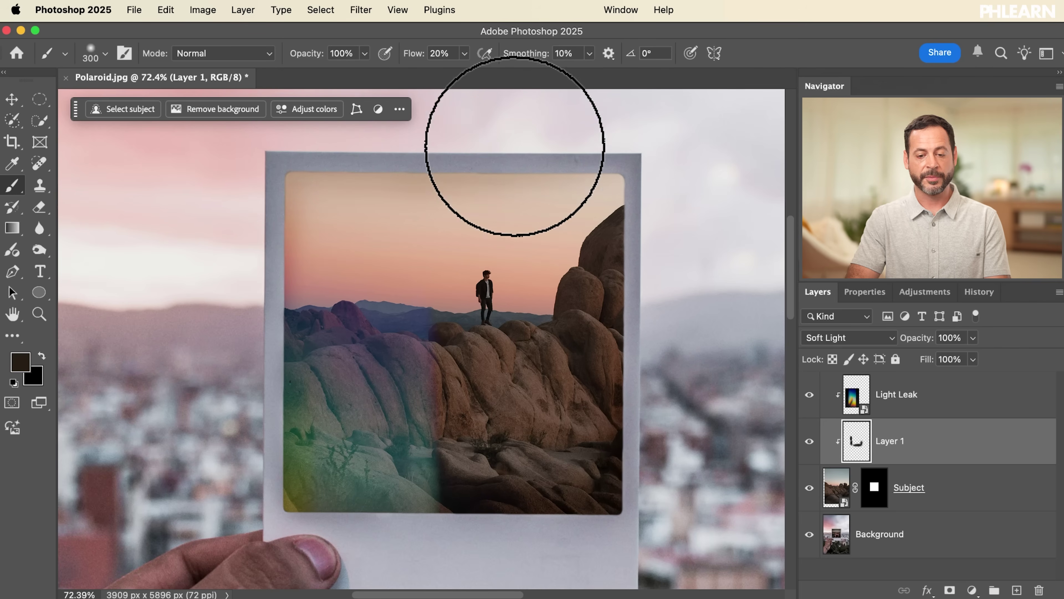
pyautogui.moveTo(655, 164)
pyautogui.mouseDown()
pyautogui.moveTo(630, 174)
pyautogui.moveTo(648, 228)
pyautogui.moveTo(637, 185)
pyautogui.moveTo(649, 166)
pyautogui.mouseUp()
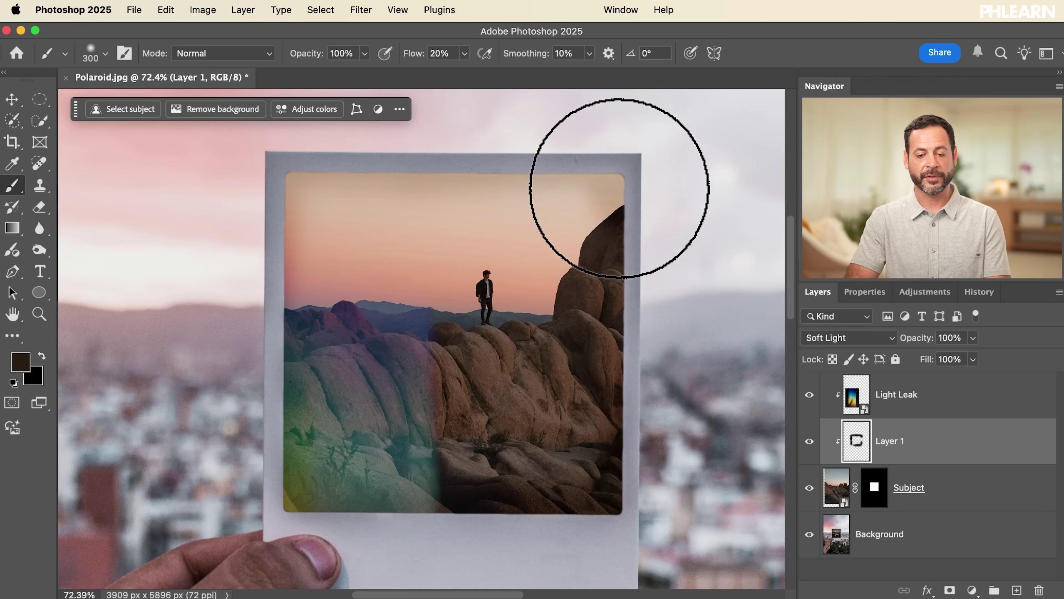
pyautogui.moveTo(681, 308)
pyautogui.mouseDown()
pyautogui.moveTo(534, 407)
pyautogui.moveTo(540, 444)
pyautogui.moveTo(453, 458)
pyautogui.moveTo(292, 371)
pyautogui.moveTo(242, 238)
pyautogui.moveTo(252, 198)
pyautogui.moveTo(226, 184)
pyautogui.moveTo(327, 149)
pyautogui.moveTo(288, 148)
pyautogui.moveTo(376, 174)
pyautogui.mouseUp()
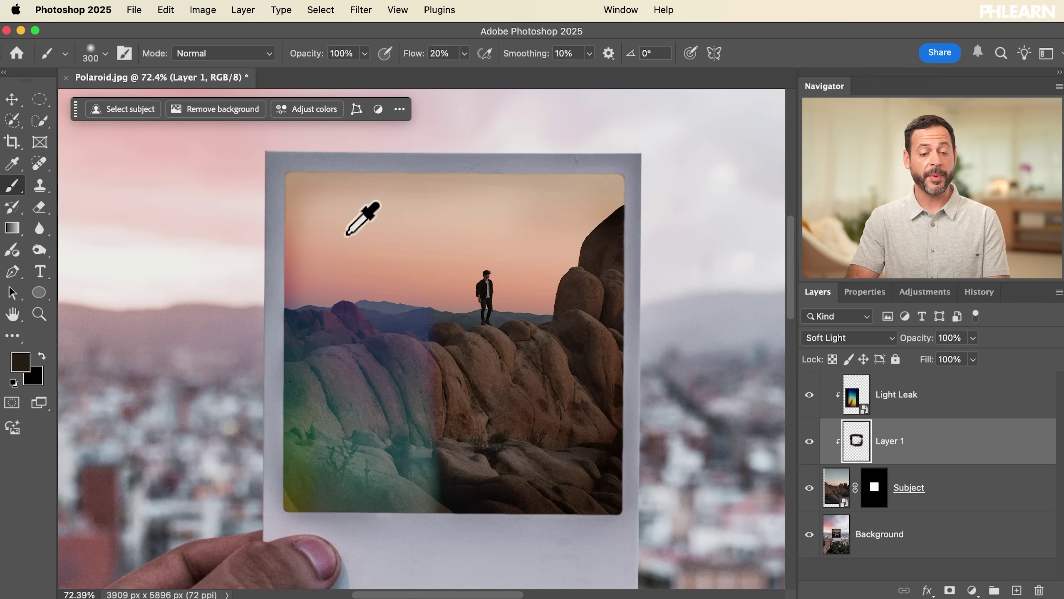
# Brighten the photo's centre on Layer 1 with peach sampled from the sky at brush size 529, and tint the edges with green sampled from the light leak.
pyautogui.keyDown('alt'); pyautogui.click(342, 216); pyautogui.keyUp('alt')
pyautogui.moveTo(339, 216); pyautogui.dragTo(400, 216)
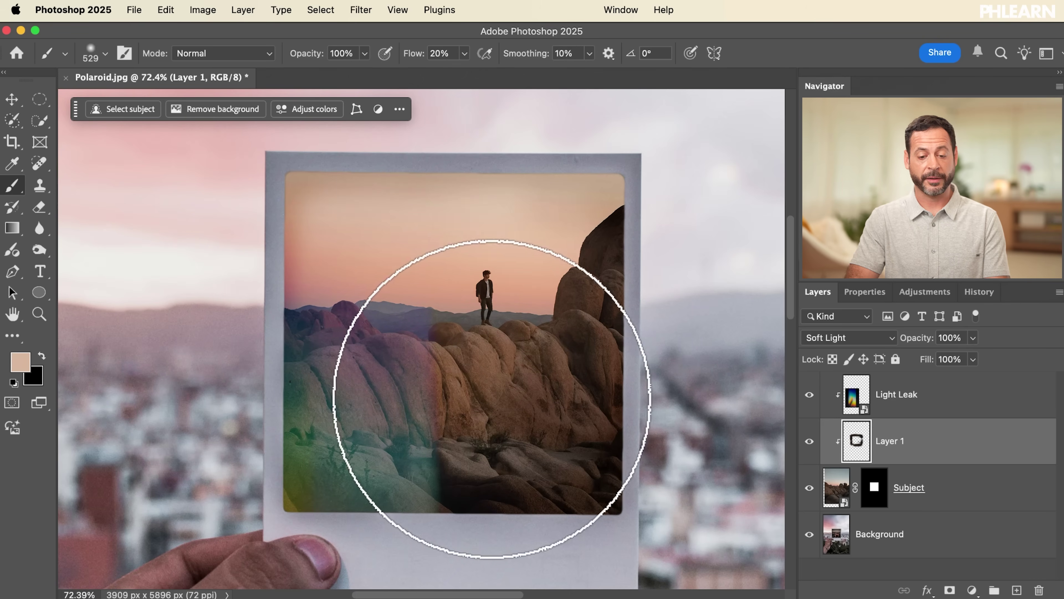
pyautogui.moveTo(524, 297)
pyautogui.mouseDown()
pyautogui.moveTo(380, 178)
pyautogui.moveTo(314, 237)
pyautogui.moveTo(332, 221)
pyautogui.mouseUp()
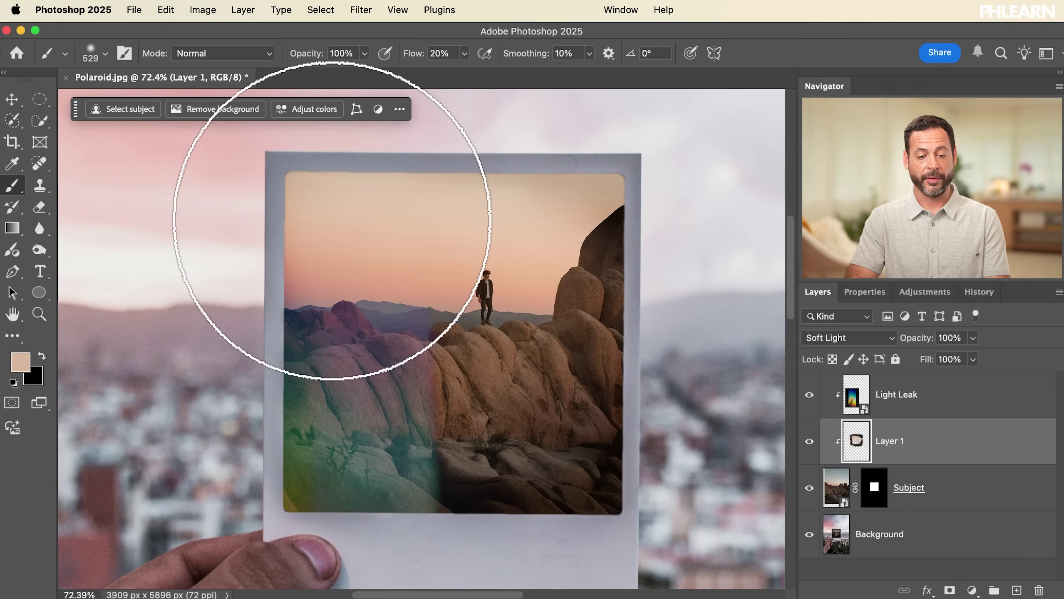
pyautogui.keyDown('alt'); pyautogui.click(304, 486); pyautogui.keyUp('alt')
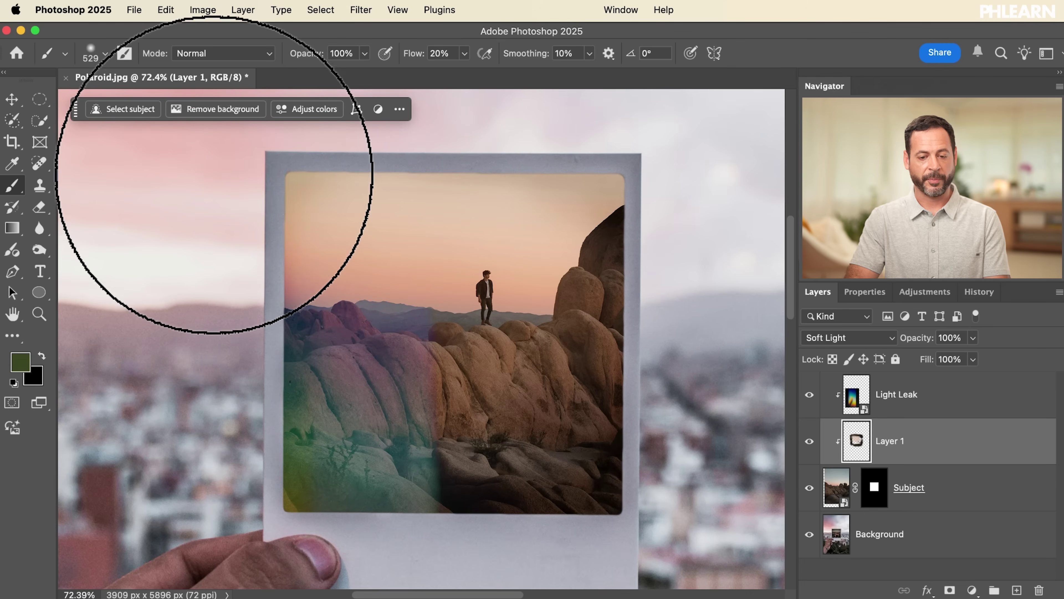
# Toggle the visibility of Layer 1 repeatedly to compare the photo with and without the painted toning.
pyautogui.click(814, 441)
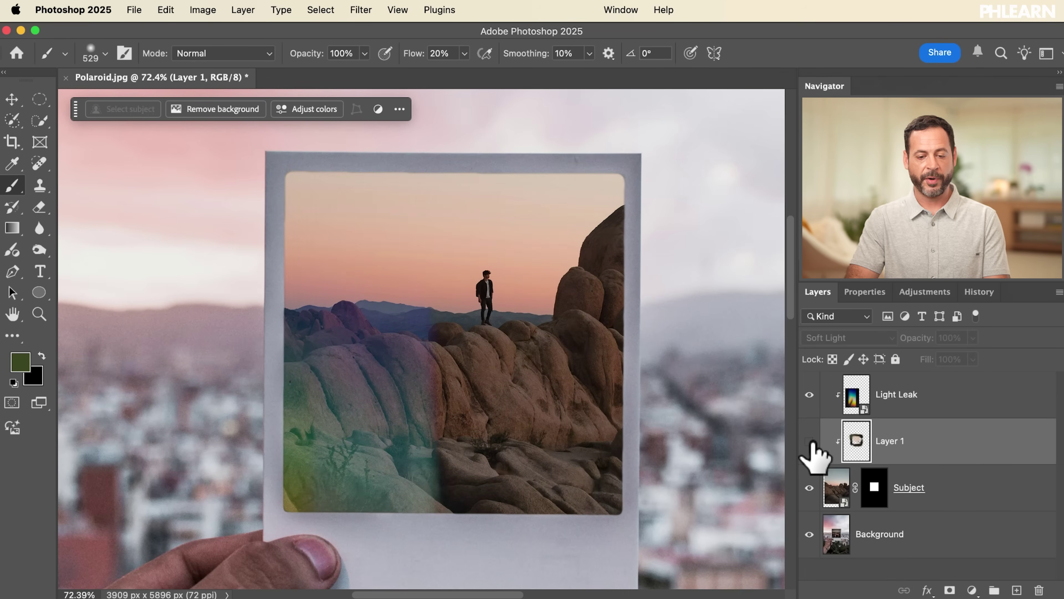
pyautogui.click(813, 442)
pyautogui.click(812, 441)
pyautogui.click(812, 442)
pyautogui.click(812, 441)
pyautogui.click(812, 442)
pyautogui.click(812, 442)
pyautogui.click(812, 442)
pyautogui.click(812, 442)
pyautogui.click(812, 441)
pyautogui.click(812, 441)
pyautogui.click(812, 442)
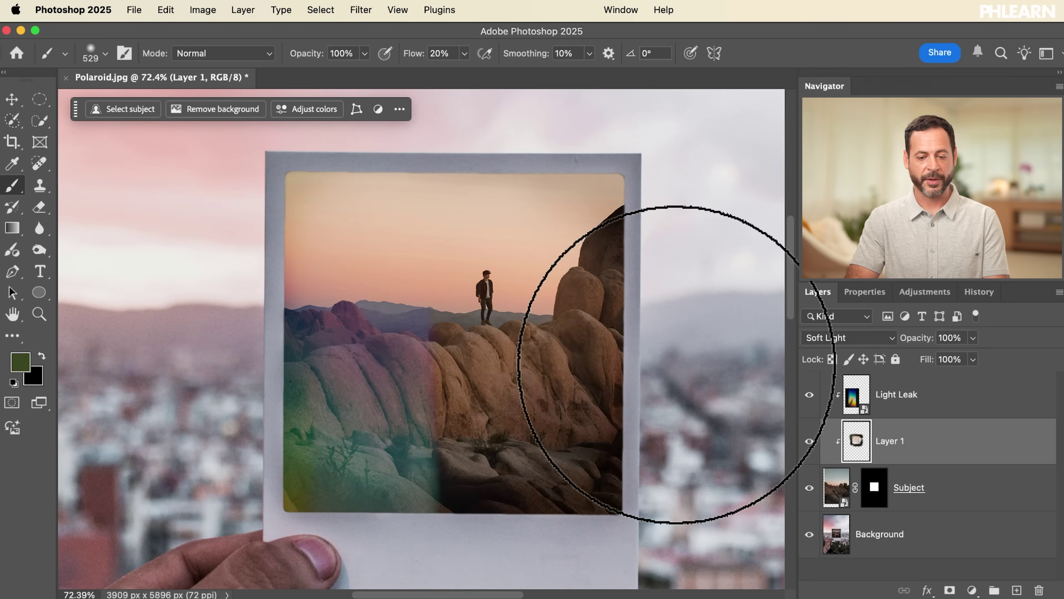
# Add a Gradient Map adjustment above Layer 1 and apply the magenta-to-blue preset from the Purples group.
pyautogui.scroll(-3, 666, 369)
pyautogui.scroll(1, 676, 364)
pyautogui.scroll(2, 675, 364)
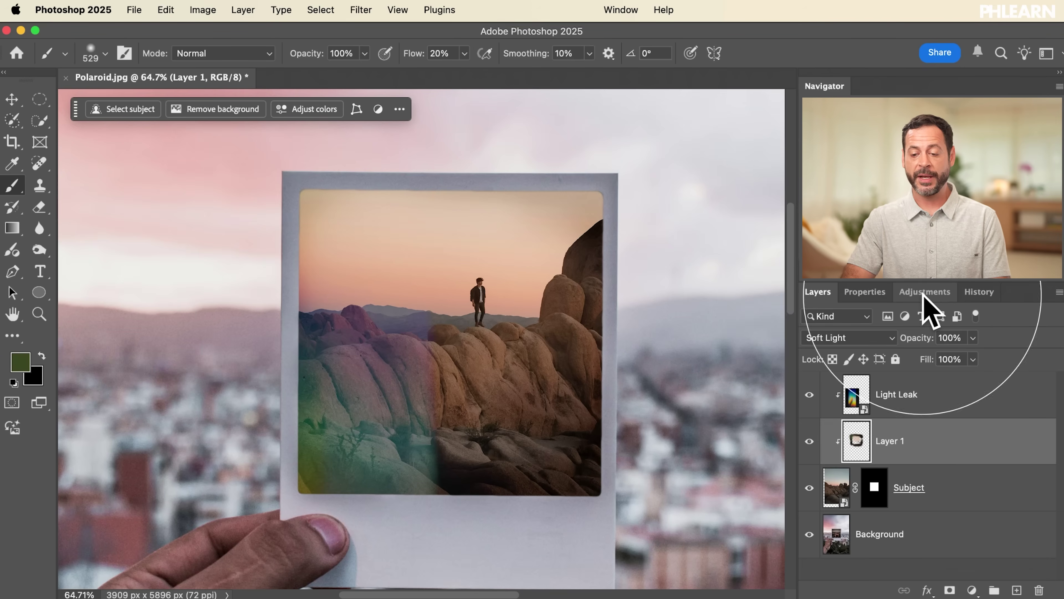
pyautogui.click(923, 293)
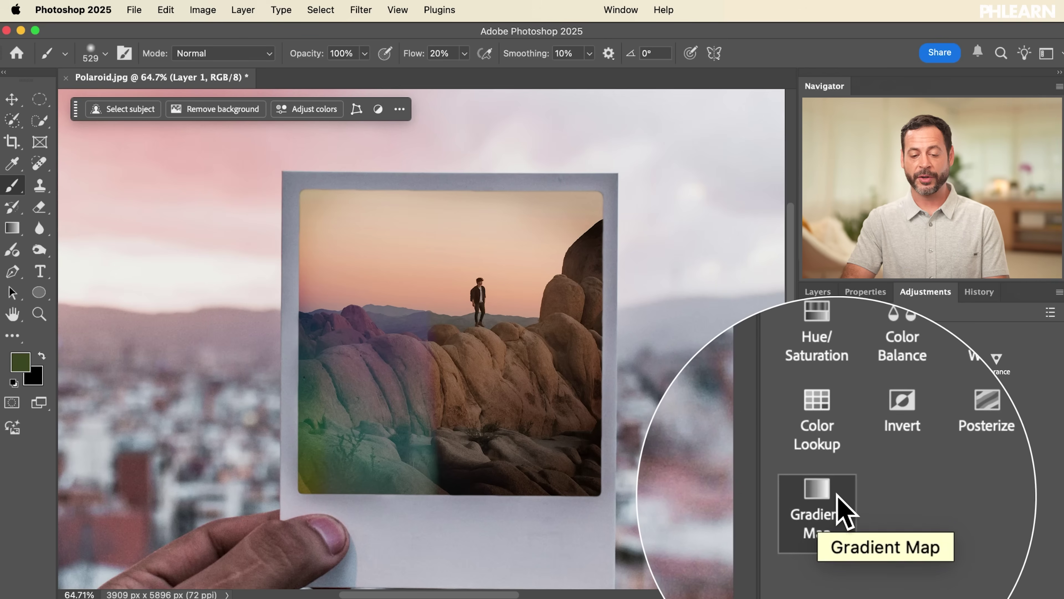
pyautogui.click(832, 500)
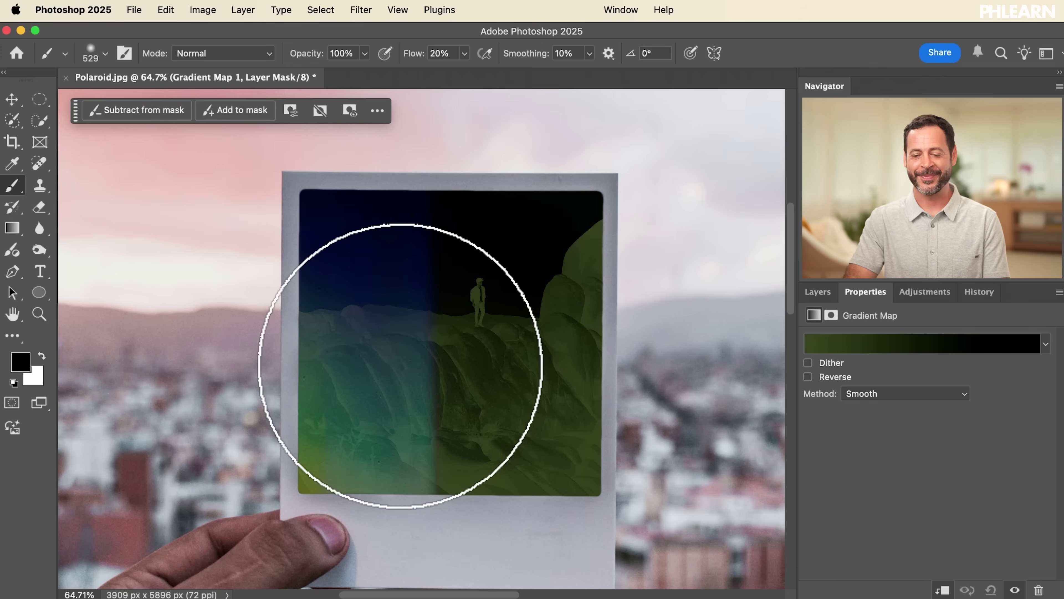
pyautogui.click(1044, 344)
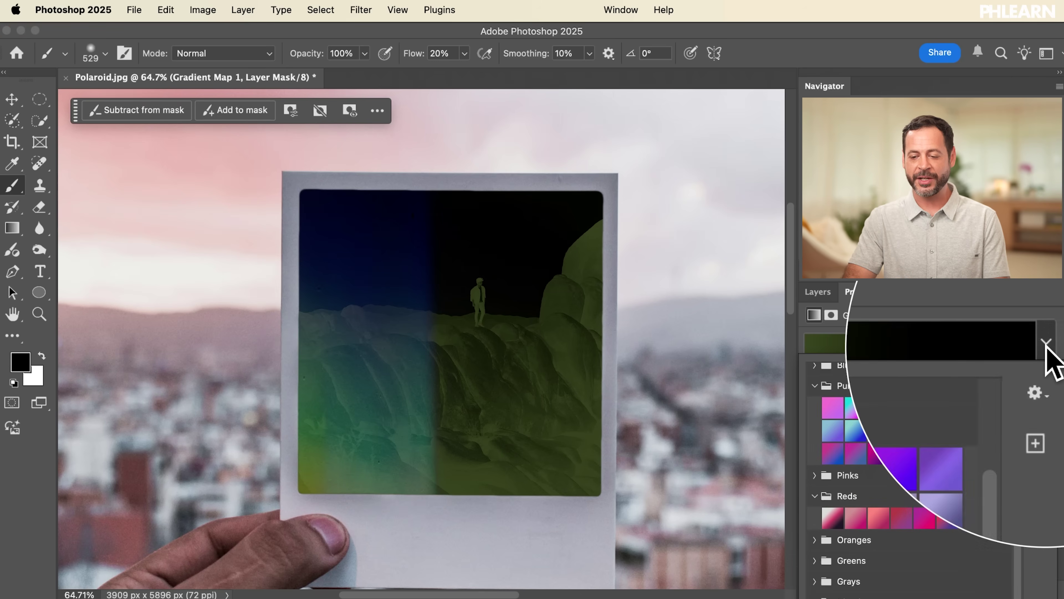
pyautogui.click(855, 408)
pyautogui.click(878, 410)
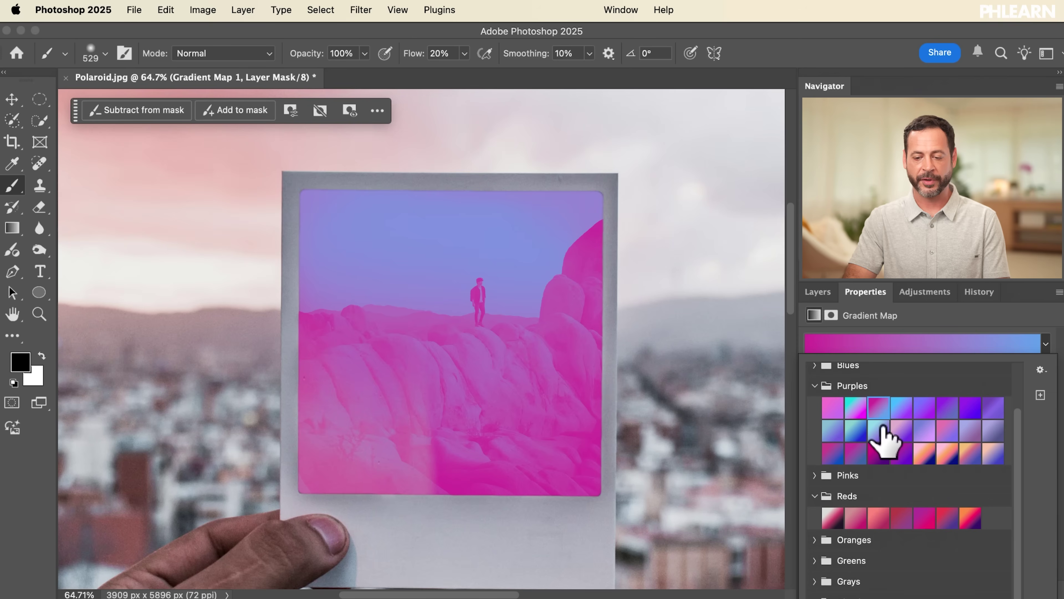
pyautogui.click(926, 317)
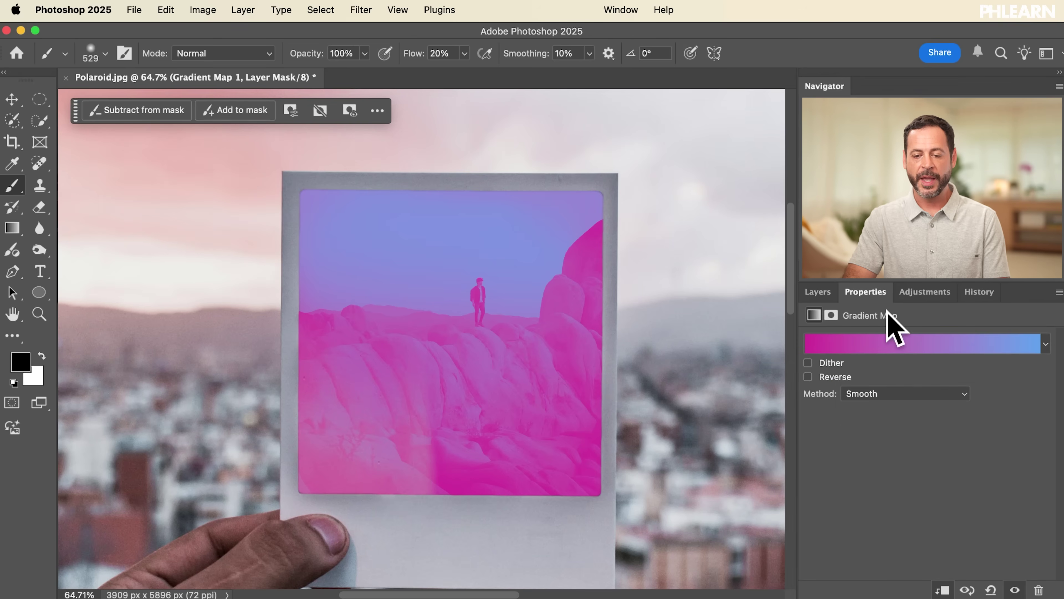
# Compare the photo with and without Gradient Map 1, and reduce that layer's opacity to 20%.
pyautogui.click(819, 292)
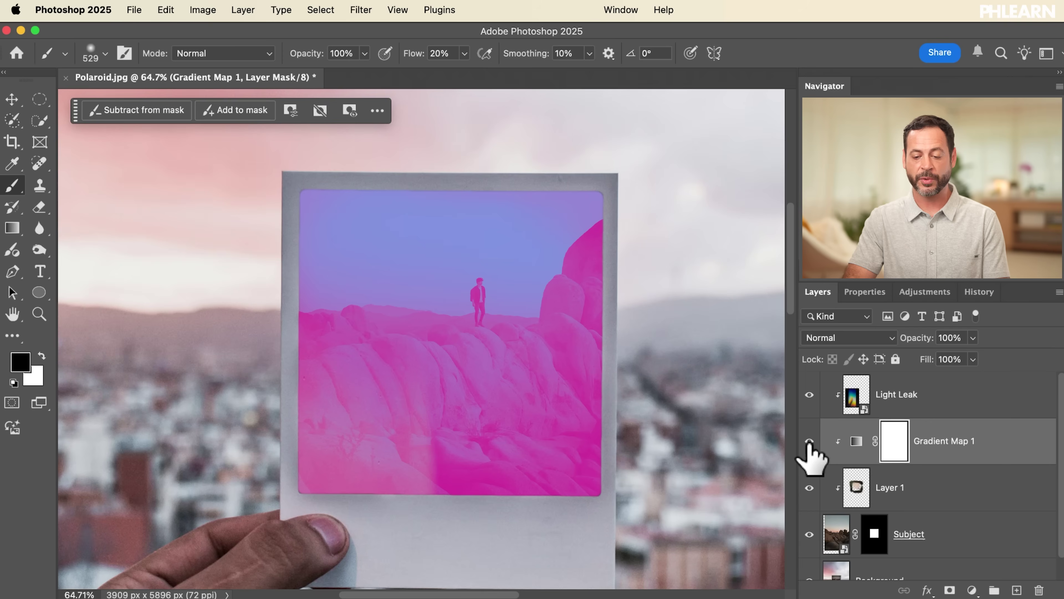
pyautogui.click(810, 441)
pyautogui.click(810, 441)
pyautogui.click(810, 441)
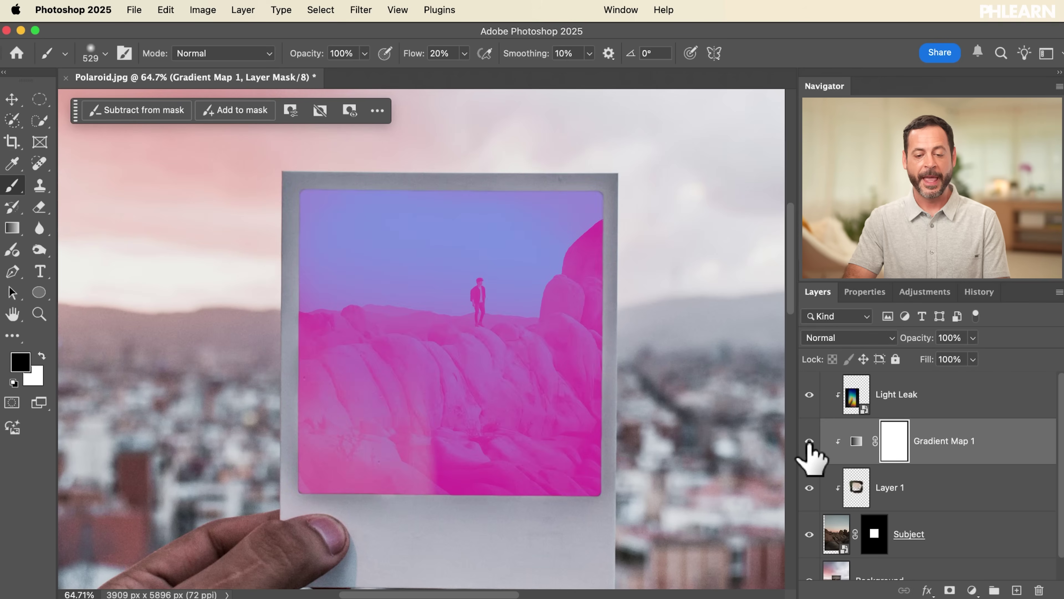
pyautogui.click(809, 441)
pyautogui.click(809, 441)
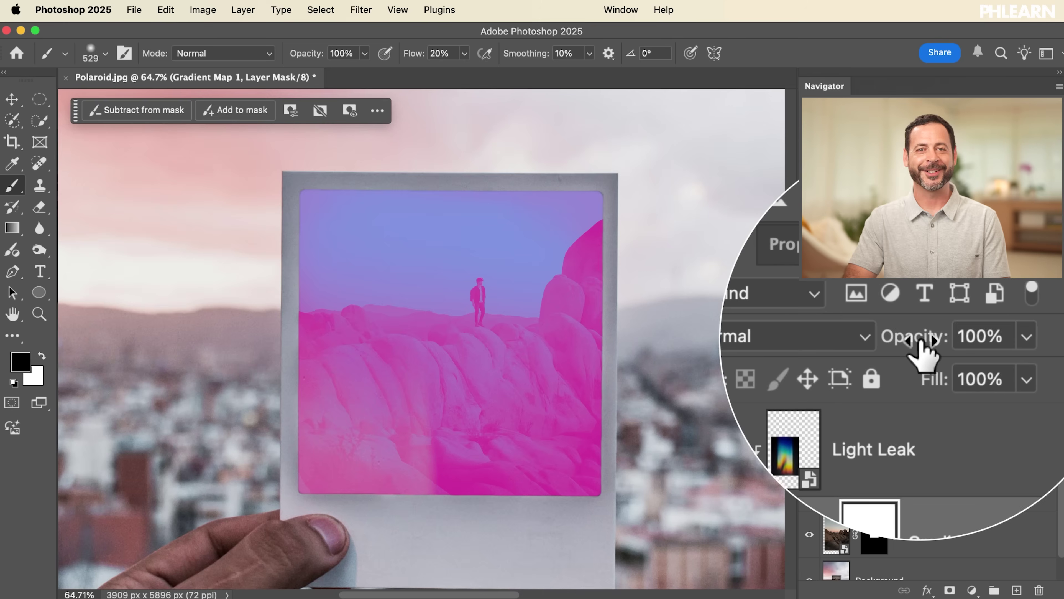
pyautogui.moveTo(898, 339); pyautogui.dragTo(879, 347)
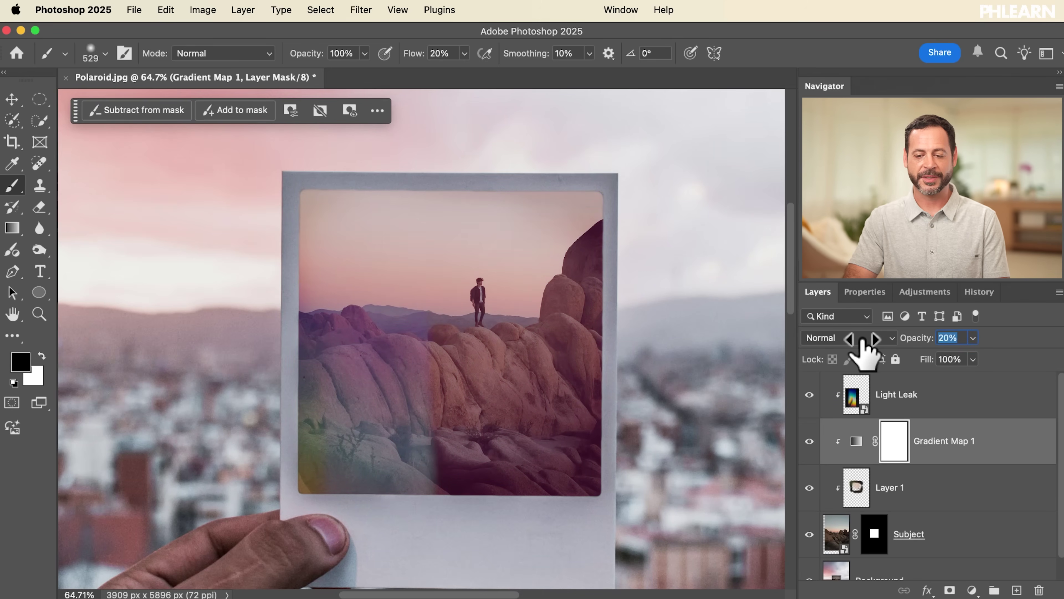
# Toggle the visibility of Gradient Map 1 repeatedly to examine its subtle colour effect on the photo.
pyautogui.click(809, 441)
pyautogui.click(809, 441)
pyautogui.click(810, 441)
pyautogui.click(810, 441)
pyautogui.click(809, 441)
pyautogui.click(809, 441)
pyautogui.click(810, 441)
pyautogui.click(810, 441)
pyautogui.click(809, 441)
pyautogui.click(810, 441)
pyautogui.click(809, 441)
pyautogui.click(810, 441)
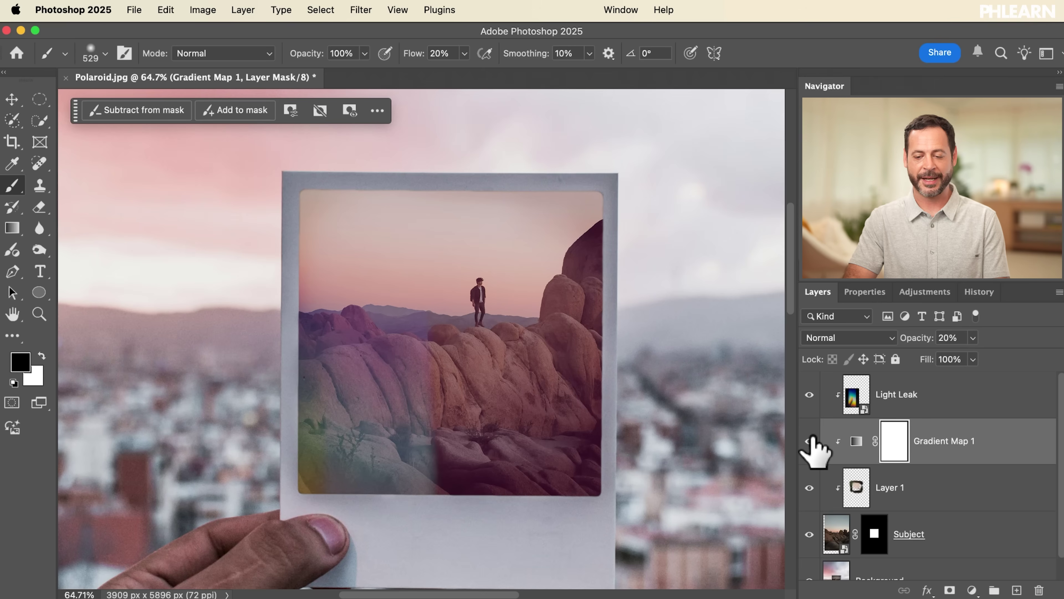
# Try several gradient presets from the Purples group on Gradient Map 1 and replace its magenta-to-blue gradient with another one.
pyautogui.click(857, 442)
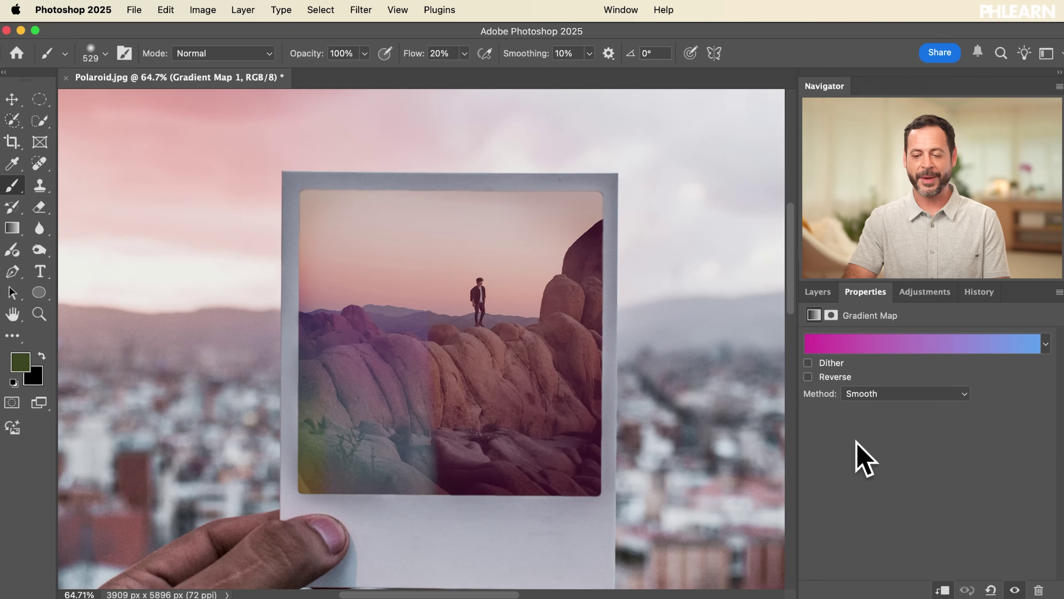
pyautogui.click(1046, 344)
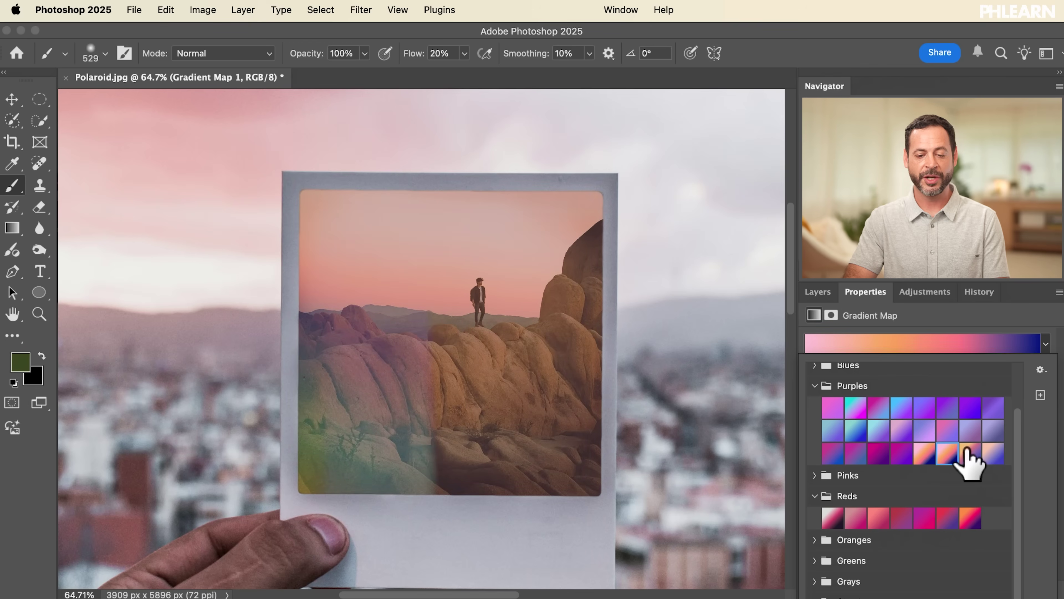
pyautogui.click(940, 430)
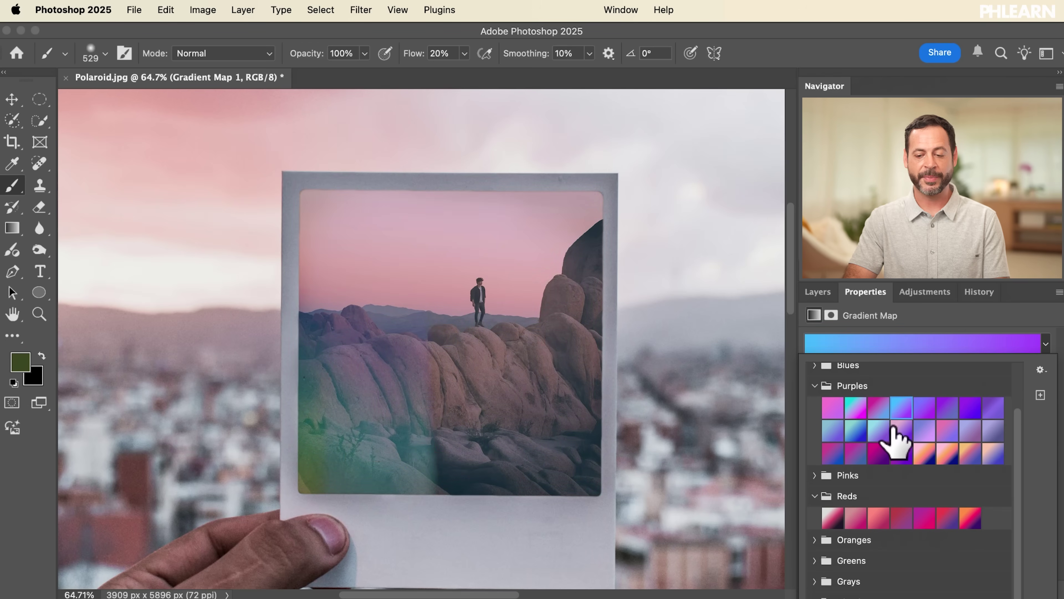
pyautogui.click(855, 432)
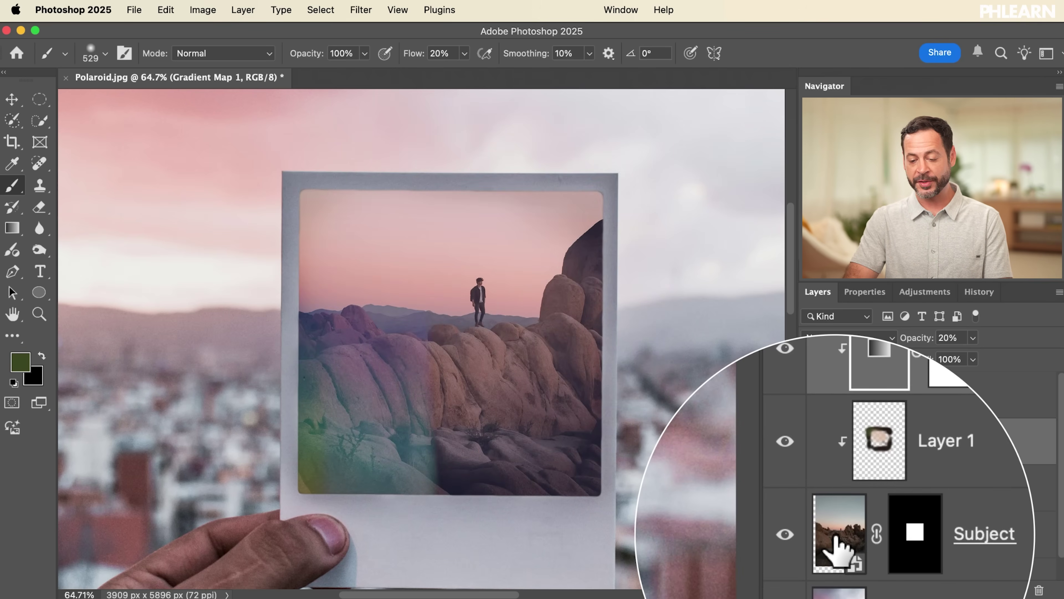
# Apply a Gaussian Blur filter to the Subject smart object.
pyautogui.click(836, 546)
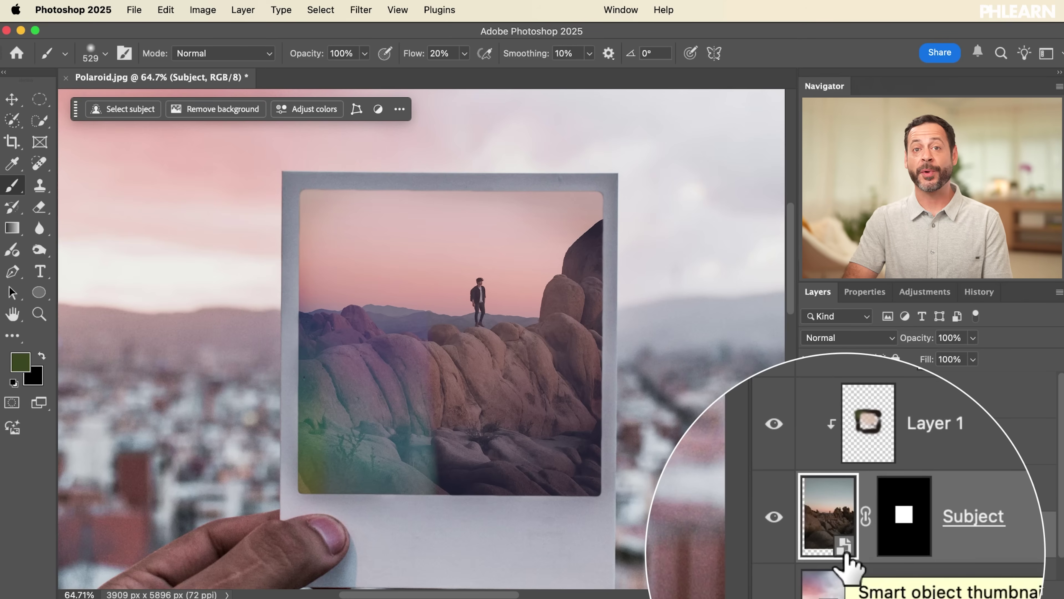
pyautogui.click(359, 9)
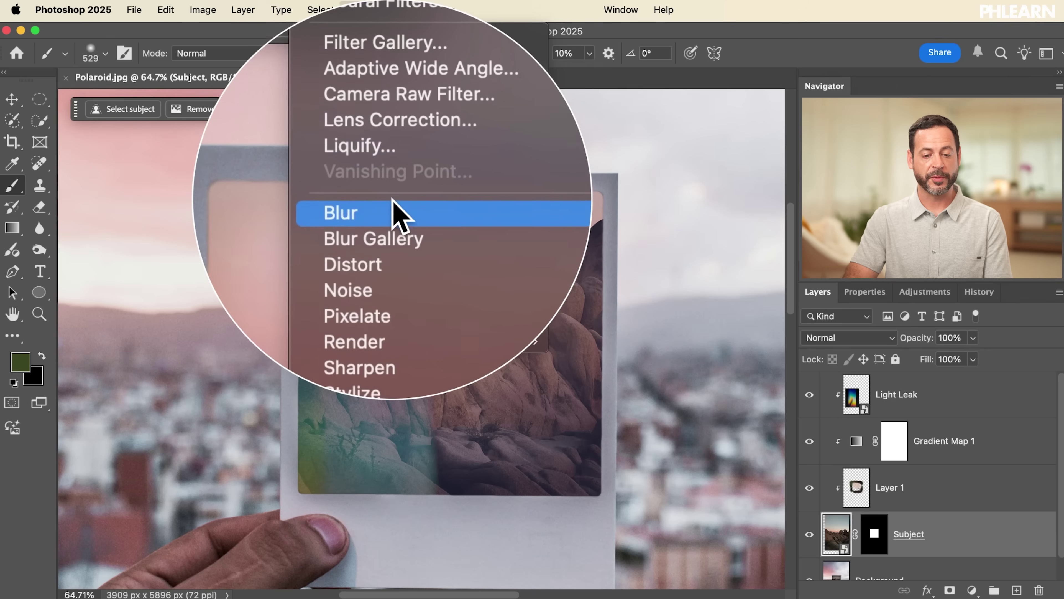
pyautogui.moveTo(393, 203)
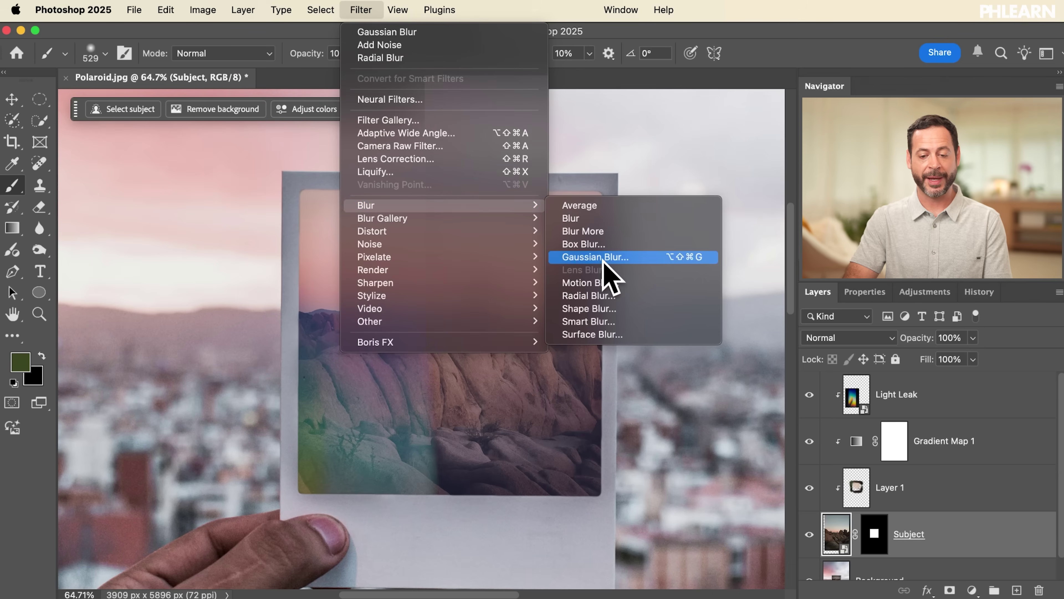
pyautogui.click(602, 258)
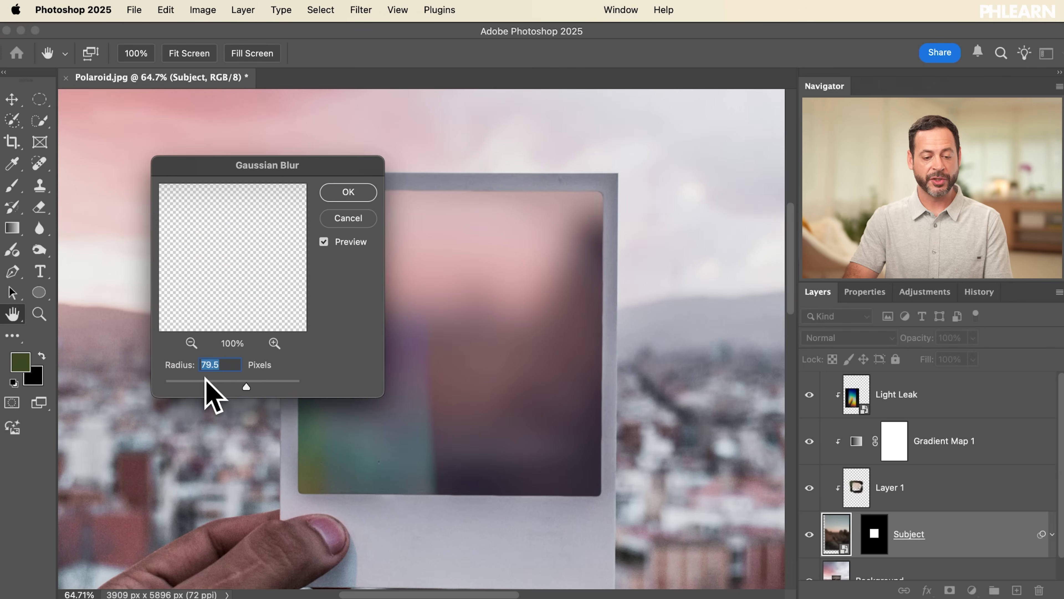
pyautogui.moveTo(222, 381); pyautogui.dragTo(209, 381)
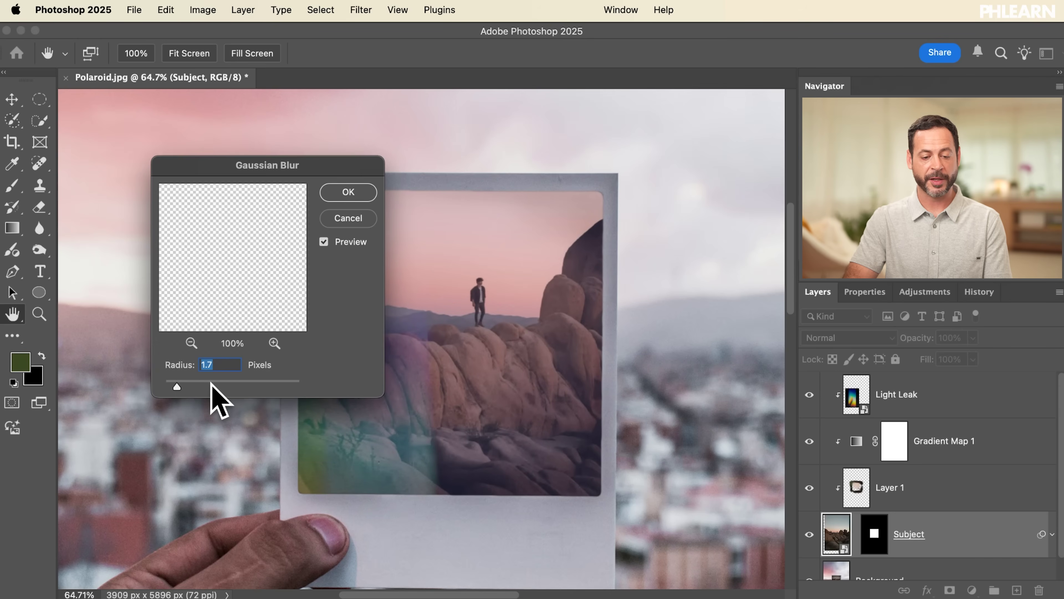
pyautogui.click(349, 195)
pyautogui.press('b')
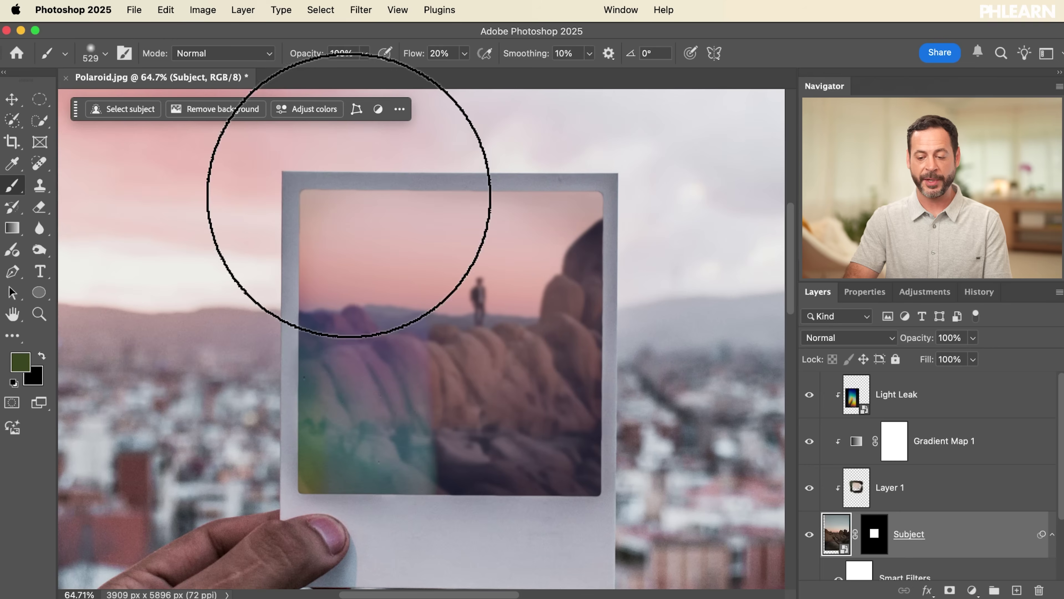
# Edit the Subject's Gaussian Blur smart filter and set its radius to 1.4 pixels.
pyautogui.scroll(-3, 922, 419)
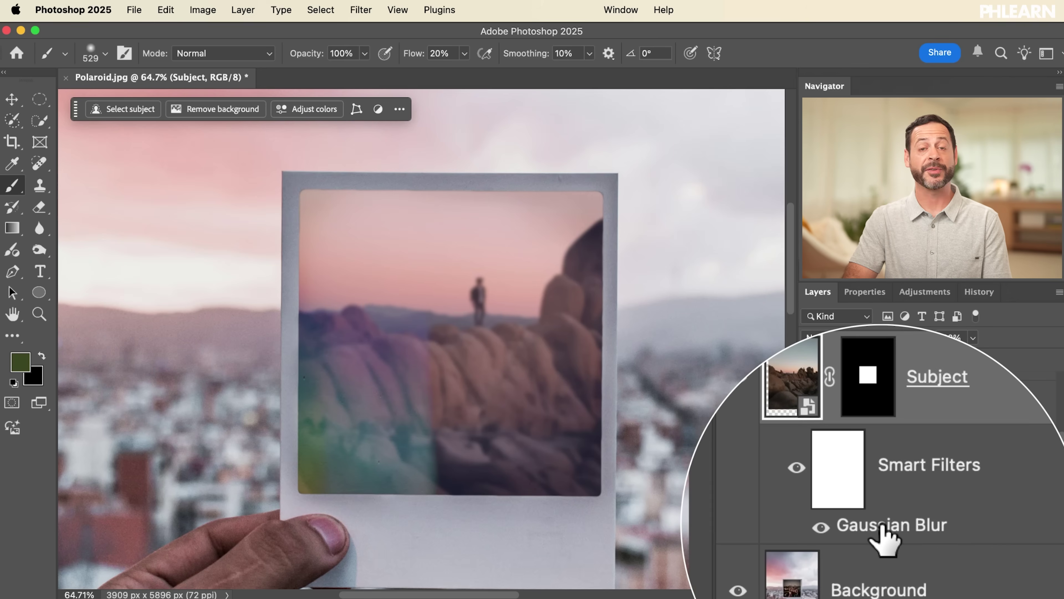
pyautogui.doubleClick(884, 526)
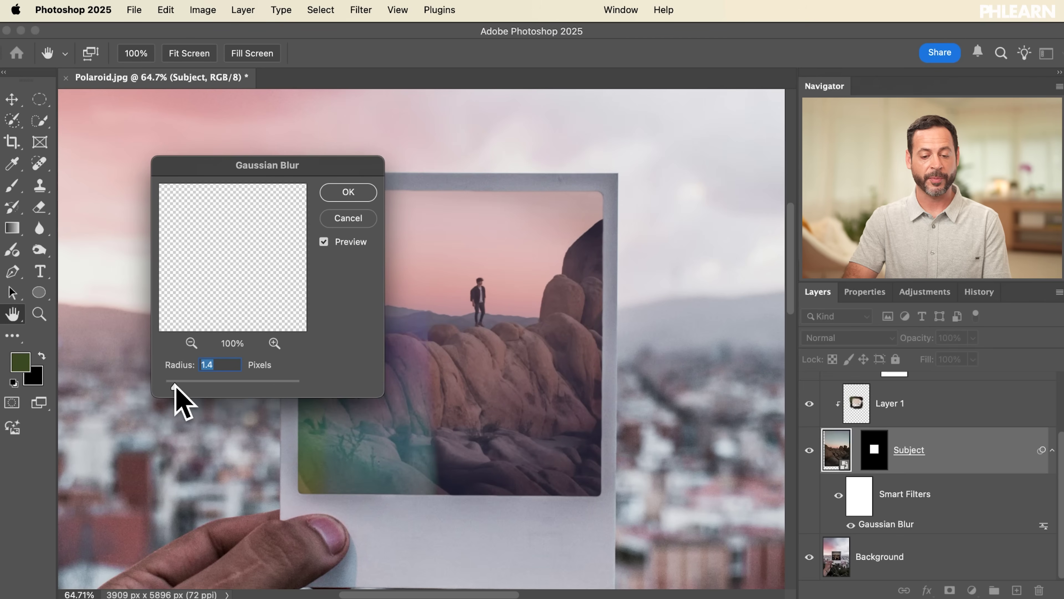
pyautogui.click(365, 192)
pyautogui.press('b')
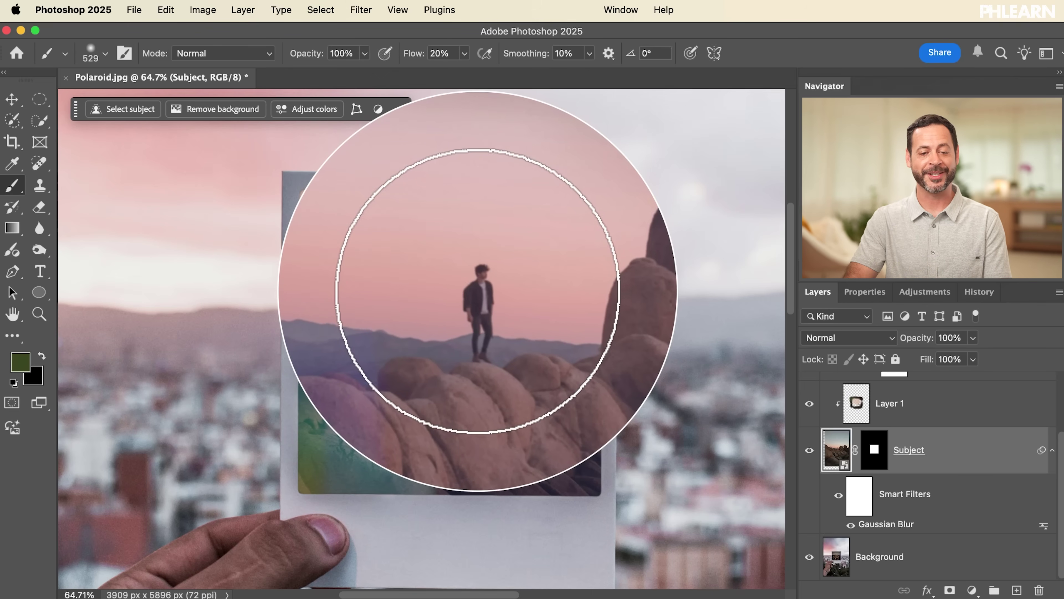
# Apply Add Noise to the Subject smart object with an amount of 11.86%, uniform distribution and monochromatic grain.
pyautogui.click(366, 13)
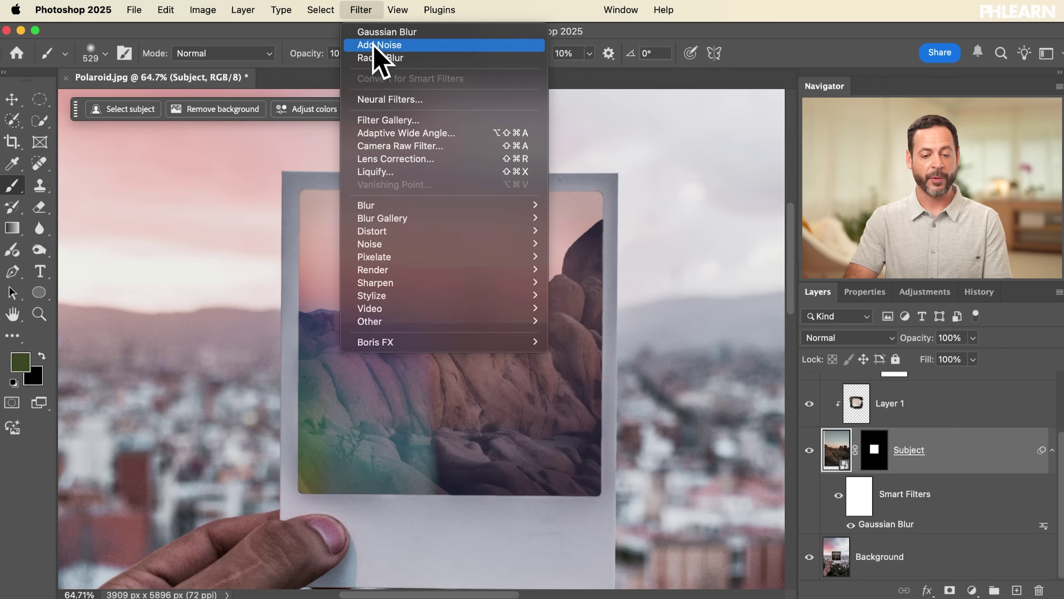
pyautogui.moveTo(398, 243)
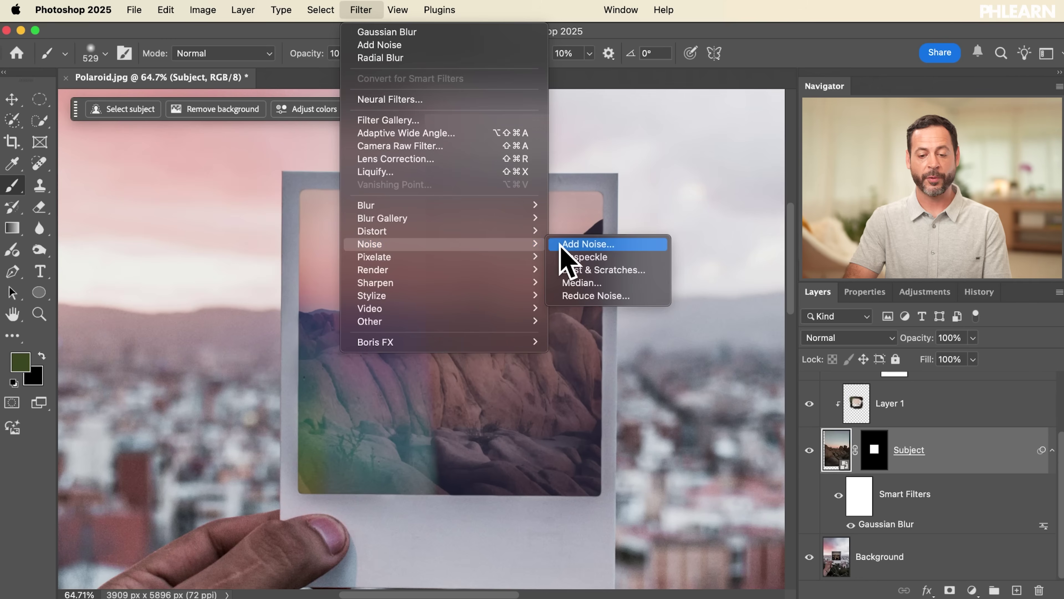
pyautogui.click(628, 247)
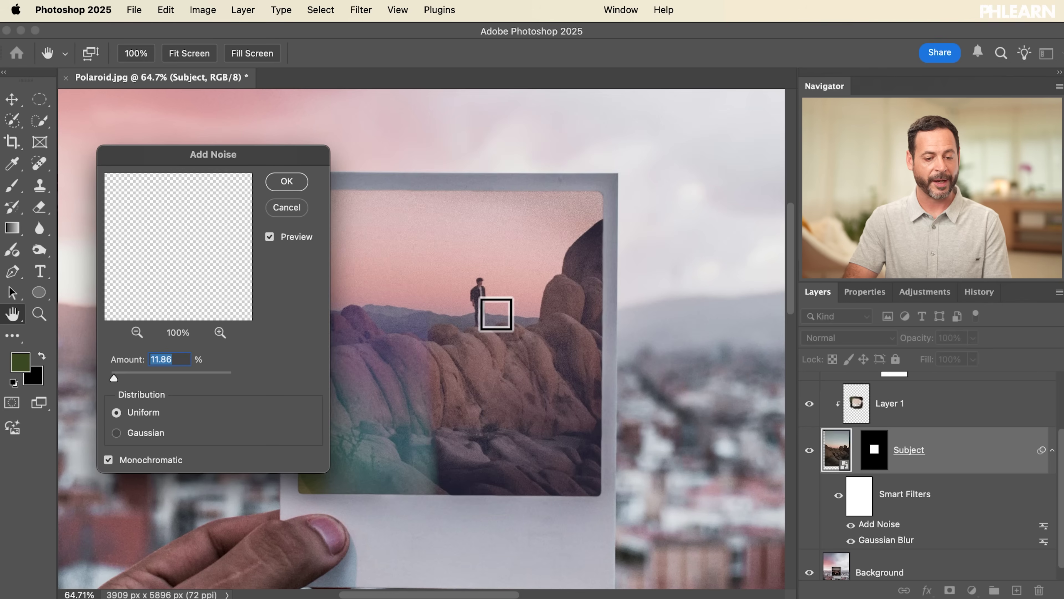
pyautogui.click(289, 180)
pyautogui.press('b')
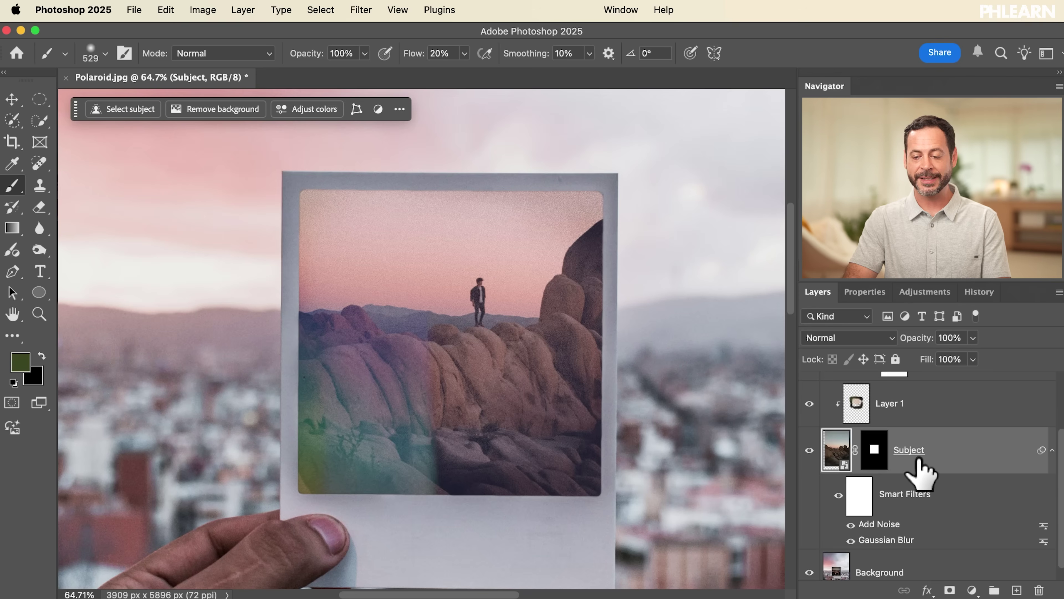
# Unlink the Subject photo from its layer mask and adjust the photo's position inside the polaroid frame.
pyautogui.scroll(4, 920, 470)
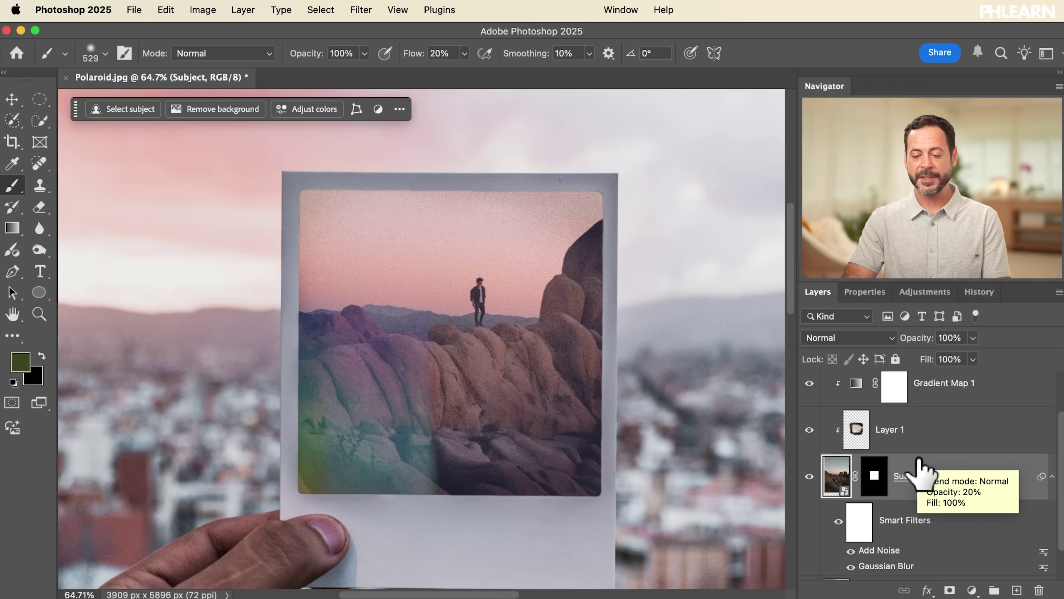
pyautogui.scroll(-1, 913, 470)
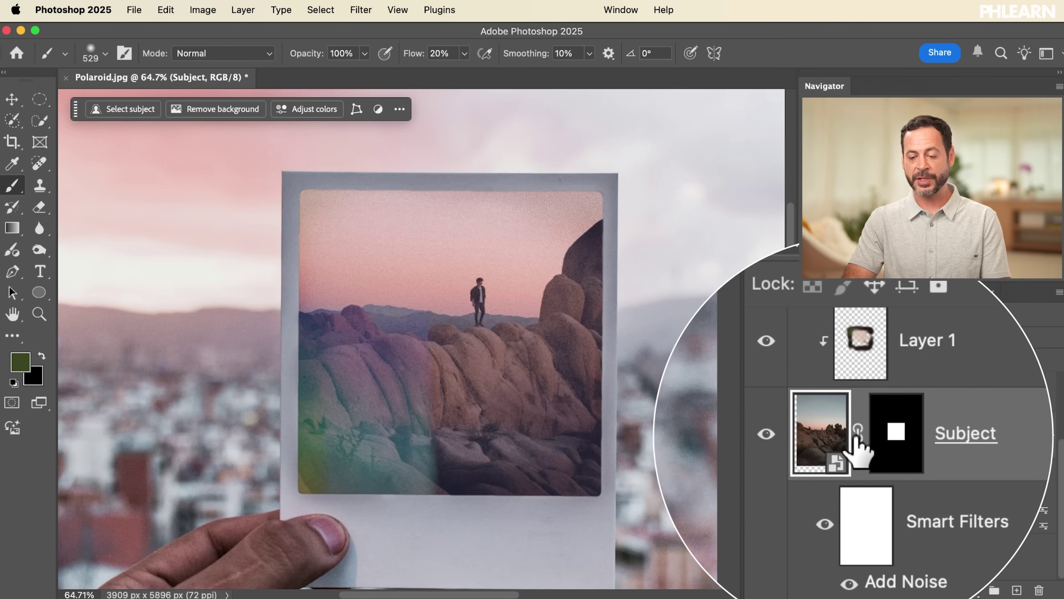
pyautogui.click(857, 434)
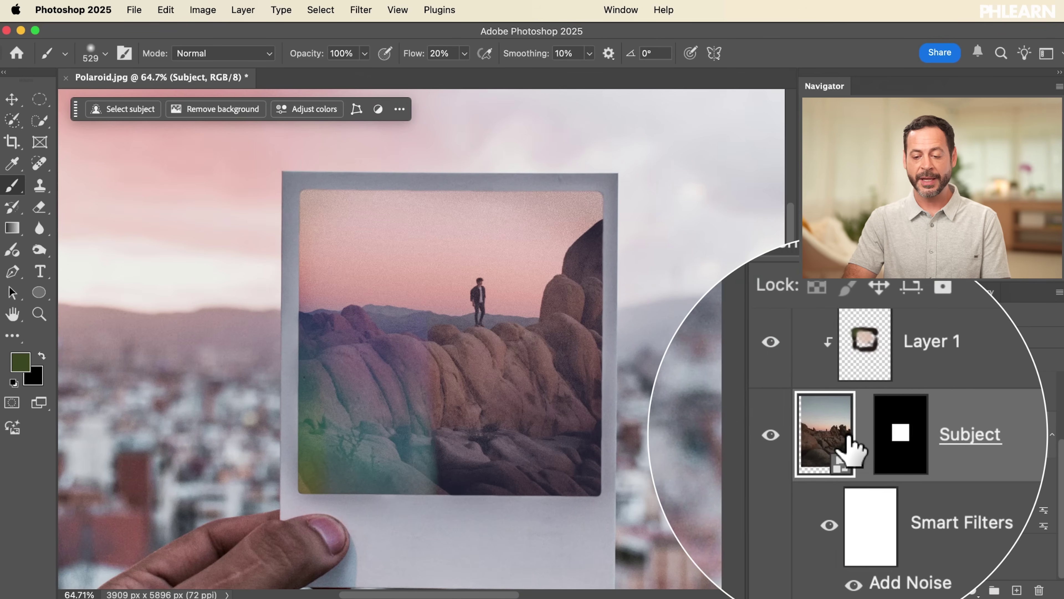
pyautogui.click(13, 99)
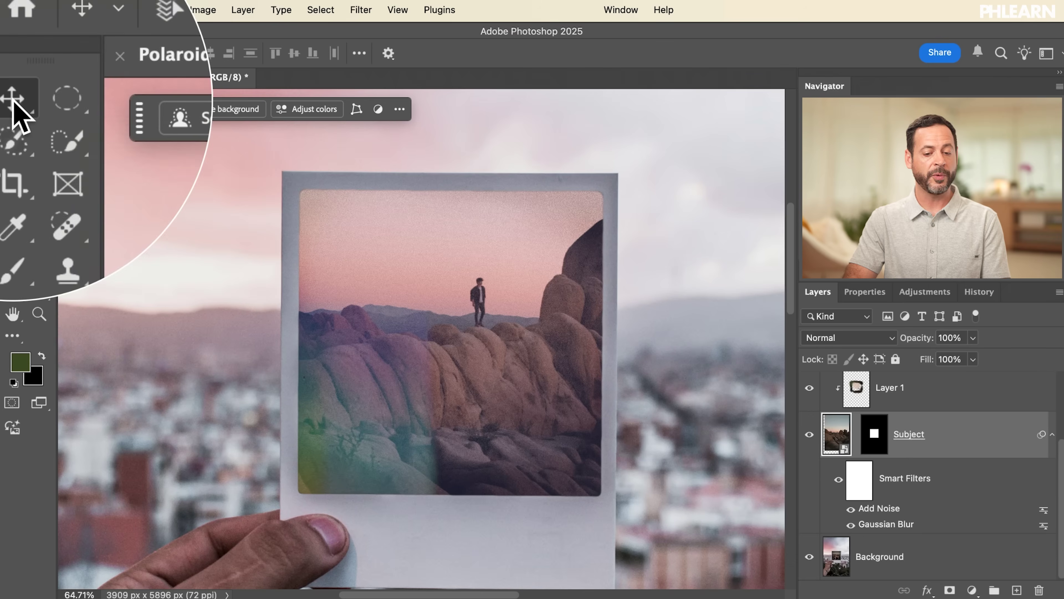
pyautogui.moveTo(368, 352)
pyautogui.mouseDown()
pyautogui.moveTo(416, 326)
pyautogui.moveTo(398, 385)
pyautogui.moveTo(316, 338)
pyautogui.moveTo(418, 306)
pyautogui.moveTo(398, 407)
pyautogui.moveTo(297, 341)
pyautogui.moveTo(102, 352)
pyautogui.moveTo(121, 292)
pyautogui.moveTo(361, 336)
pyautogui.mouseUp()
pyautogui.hscroll(3, 361, 339)
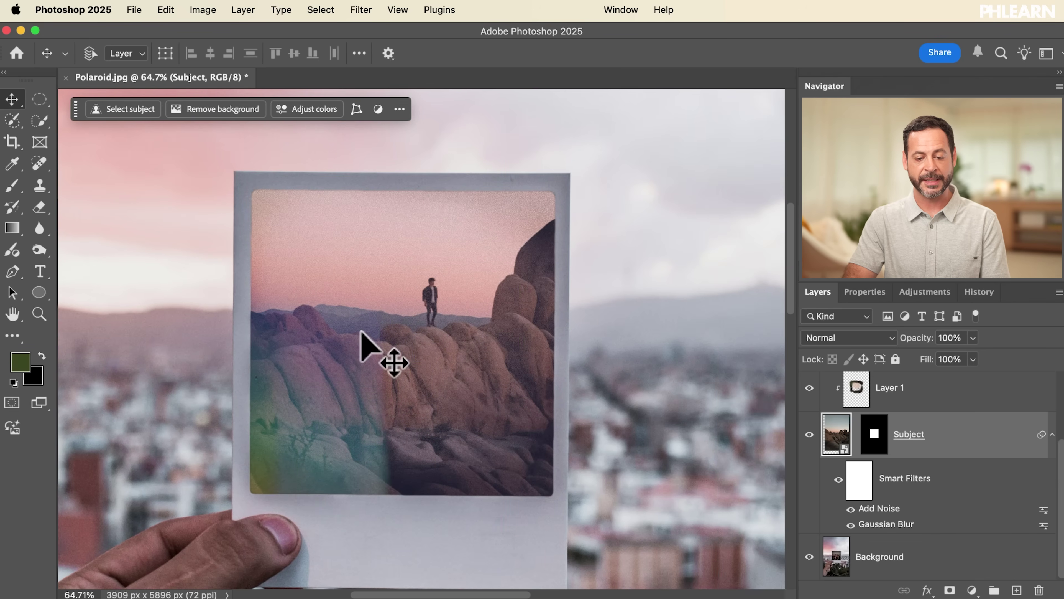
# Toggle the visibility of Layer 1 repeatedly to examine its painted edge toning on the photo.
pyautogui.scroll(2, 848, 507)
pyautogui.click(809, 448)
pyautogui.click(809, 449)
pyautogui.click(809, 448)
pyautogui.click(809, 448)
pyautogui.click(809, 448)
pyautogui.click(809, 449)
pyautogui.click(809, 448)
pyautogui.click(809, 448)
# Duplicate Layer 1, clip the copy to the Subject, and compare the photo with and without the copy.
pyautogui.click(914, 448)
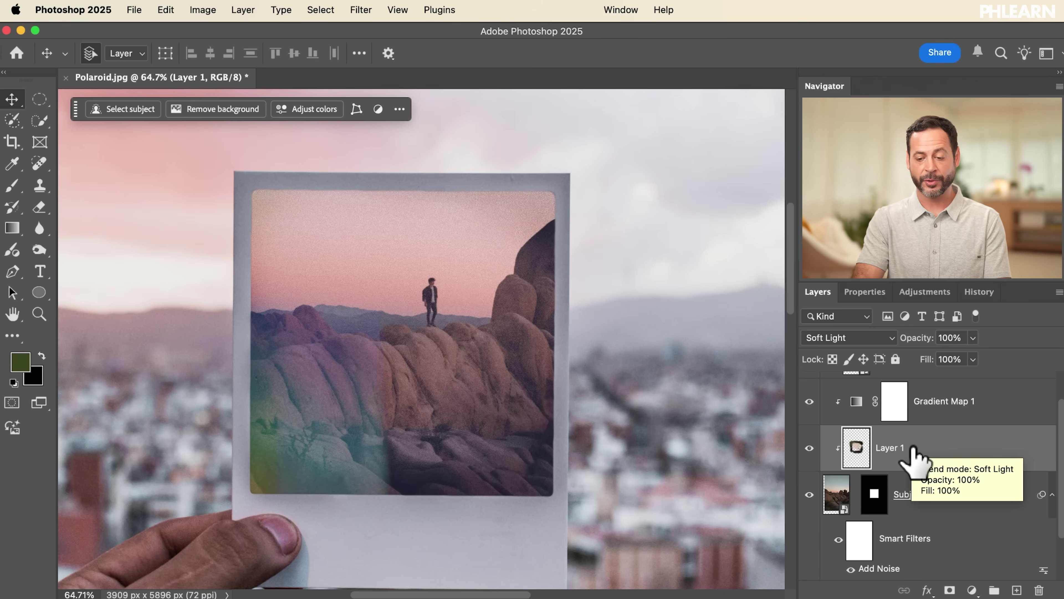
pyautogui.press('super+j')
pyautogui.press('alt+super+g')
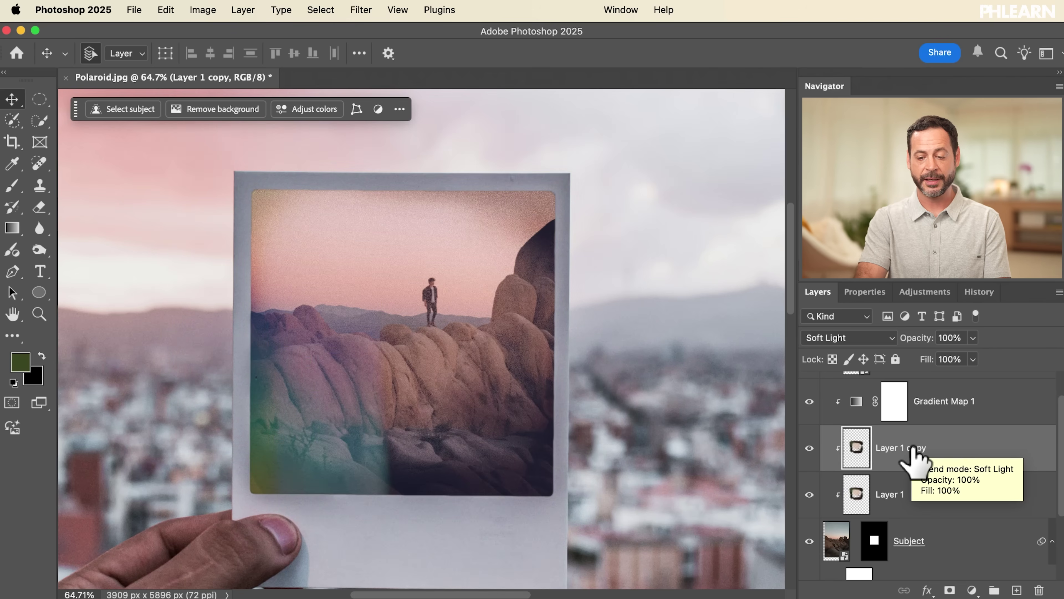
pyautogui.click(810, 448)
pyautogui.click(809, 448)
pyautogui.click(809, 448)
pyautogui.click(809, 448)
# Scale up Layer 1 copy proportionally and compare the photo with and without the duplicated toning.
pyautogui.press('super+t')
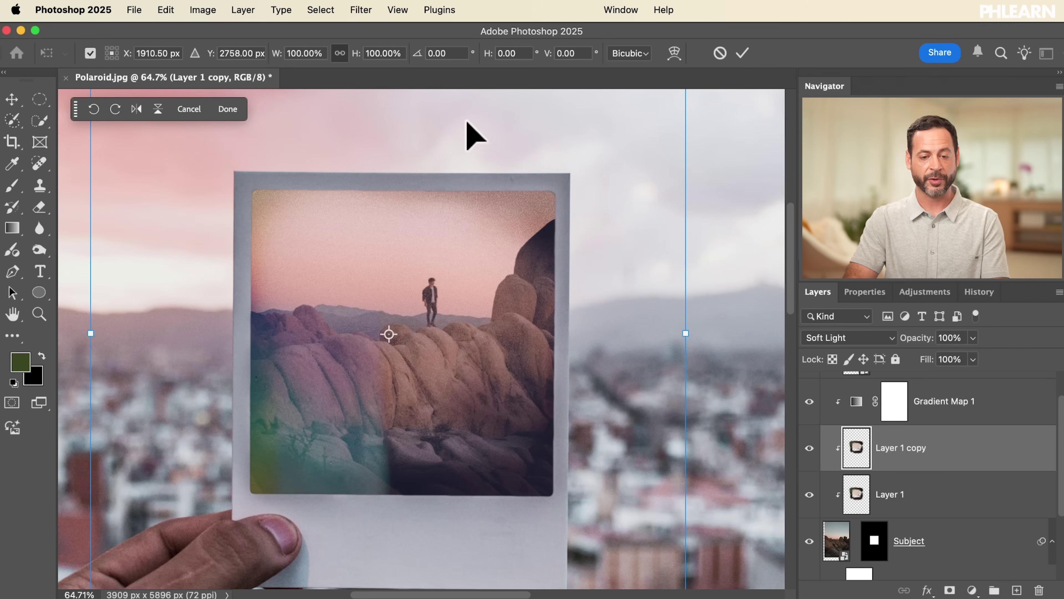
pyautogui.moveTo(361, 58); pyautogui.dragTo(370, 54)
pyautogui.press('Return')
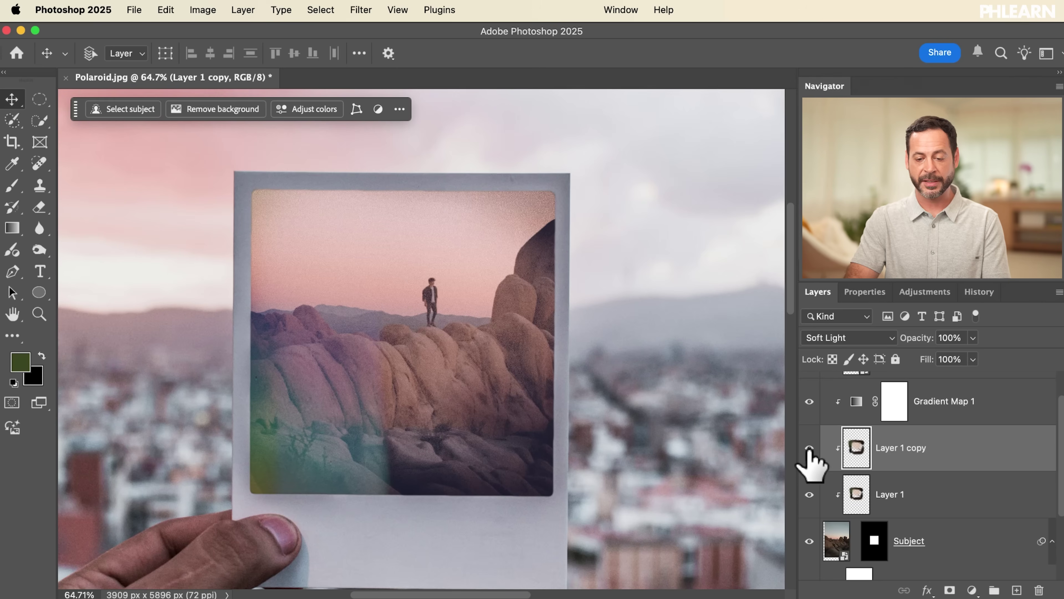
pyautogui.click(809, 448)
pyautogui.click(810, 494)
pyautogui.click(810, 494)
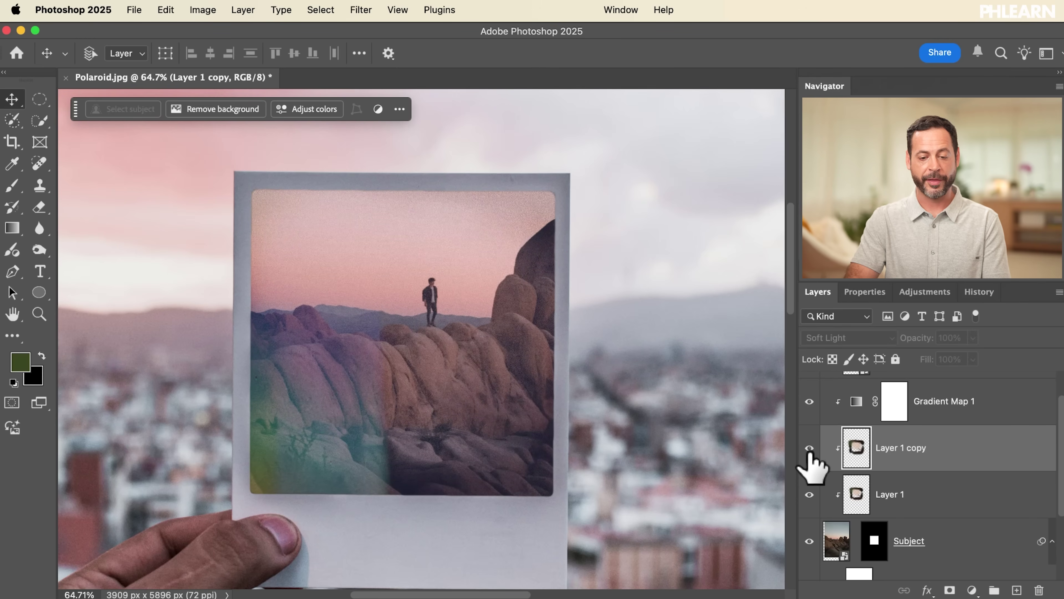
pyautogui.click(809, 448)
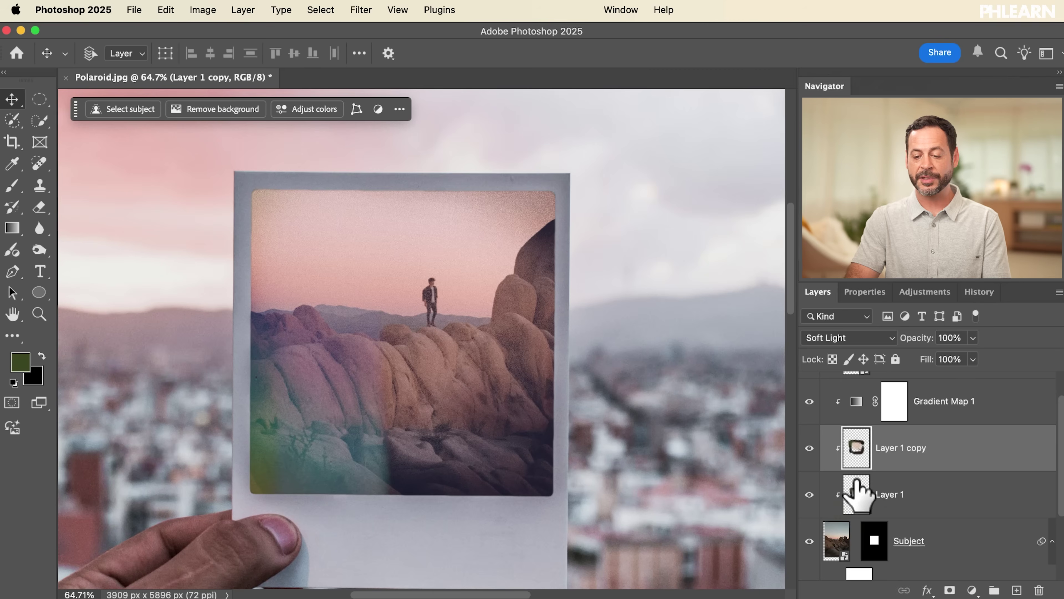
# Toggle the visibility of Gradient Map 1 to compare its colour effect, and select that layer.
pyautogui.scroll(2, 851, 476)
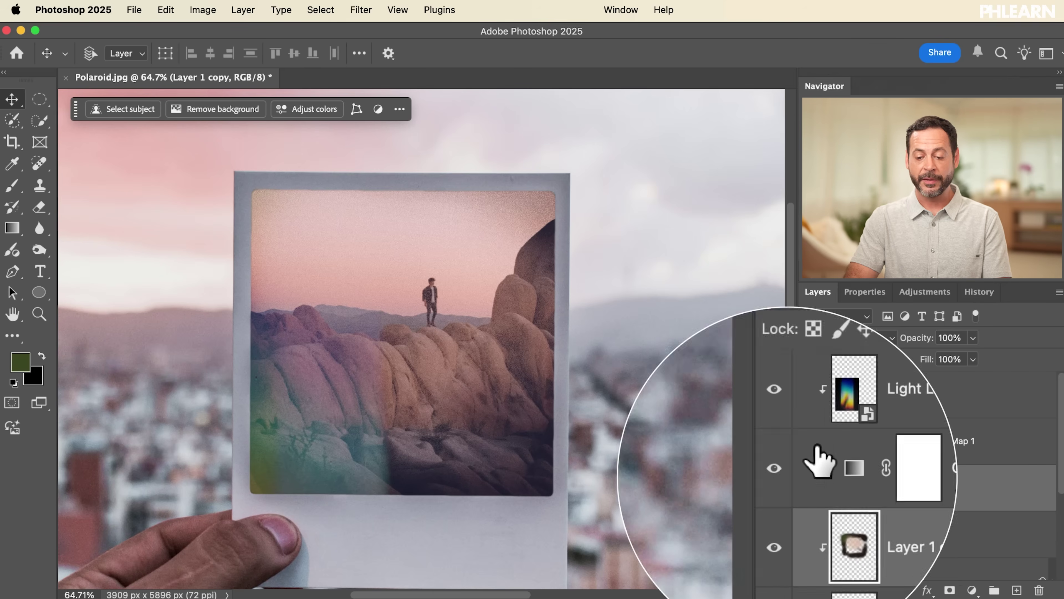
pyautogui.click(810, 442)
pyautogui.click(810, 442)
pyautogui.click(811, 442)
pyautogui.click(810, 442)
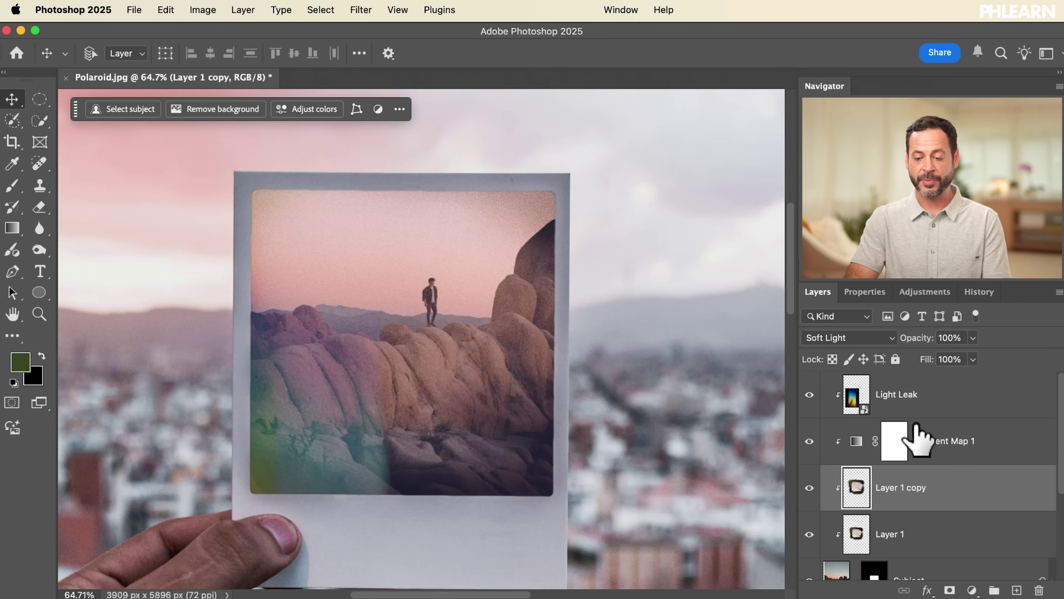
pyautogui.click(956, 444)
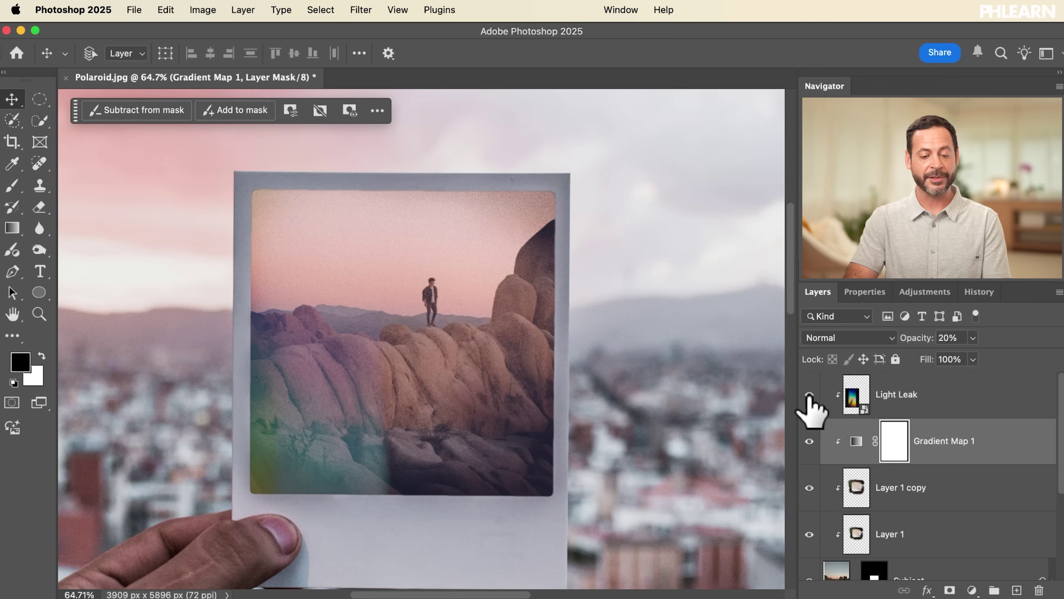
# Compare the photo with and without the Light Leak layer, and move the light leak higher over the photo.
pyautogui.click(809, 395)
pyautogui.click(809, 395)
pyautogui.click(810, 395)
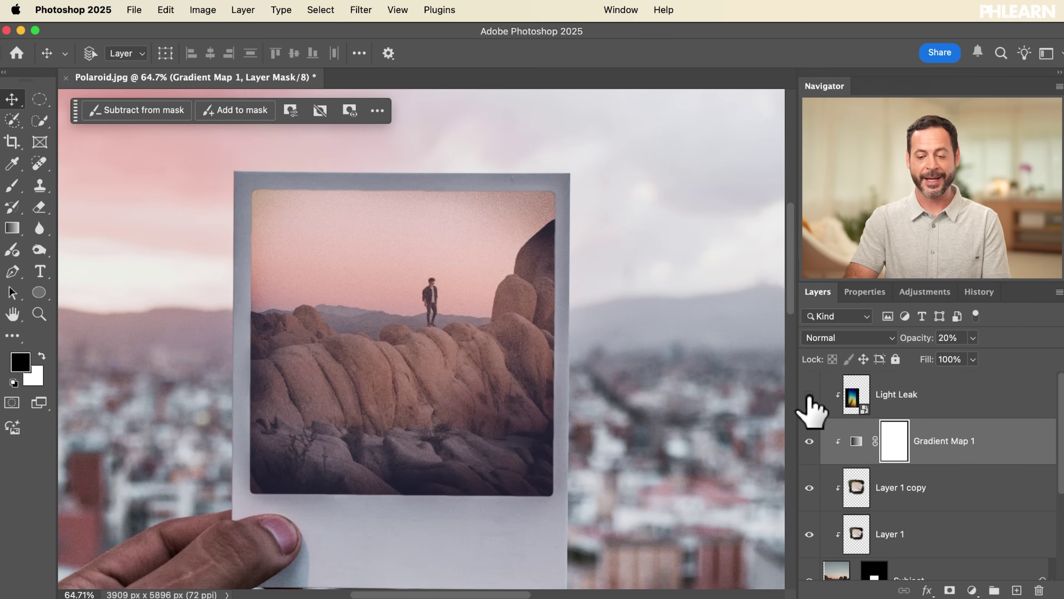
pyautogui.click(809, 395)
pyautogui.click(853, 397)
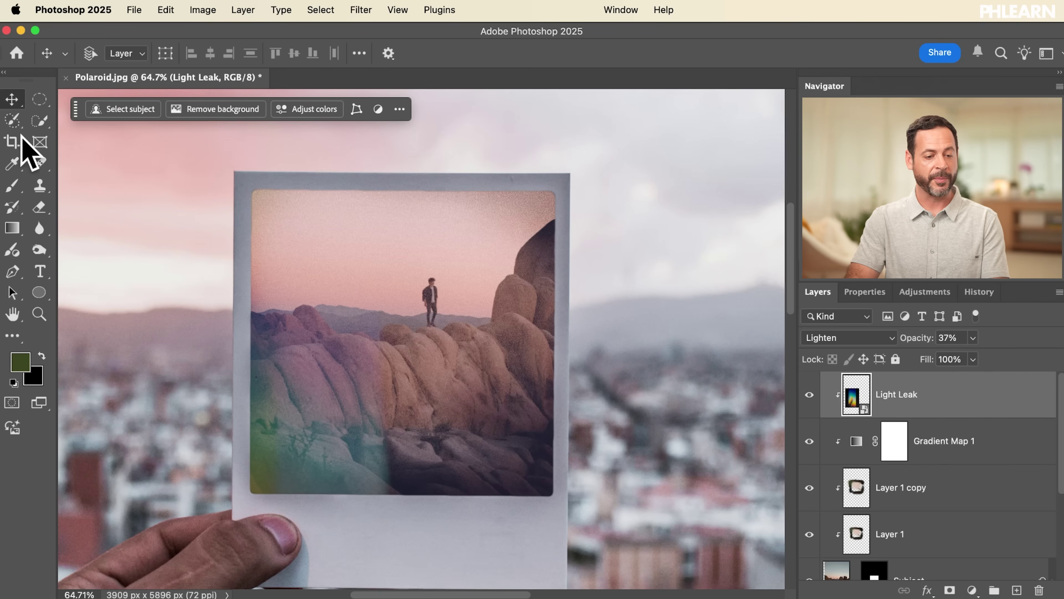
pyautogui.moveTo(404, 361); pyautogui.dragTo(409, 280)
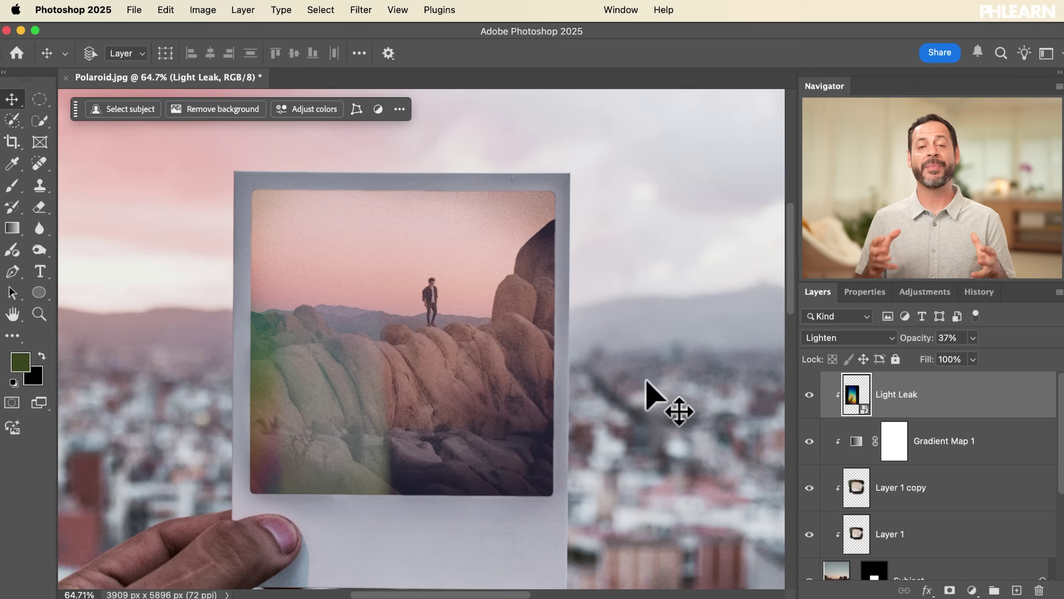
# Hide all layers above Background to compare the composite with the original polaroid picture.
pyautogui.scroll(-3, 922, 453)
pyautogui.scroll(-1, 917, 447)
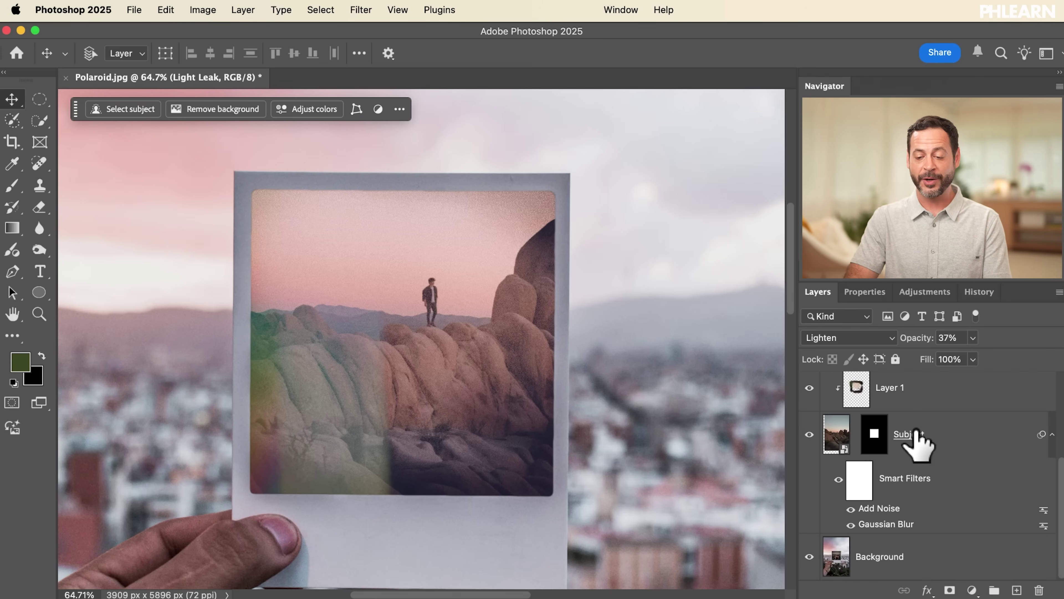
pyautogui.scroll(5, 916, 442)
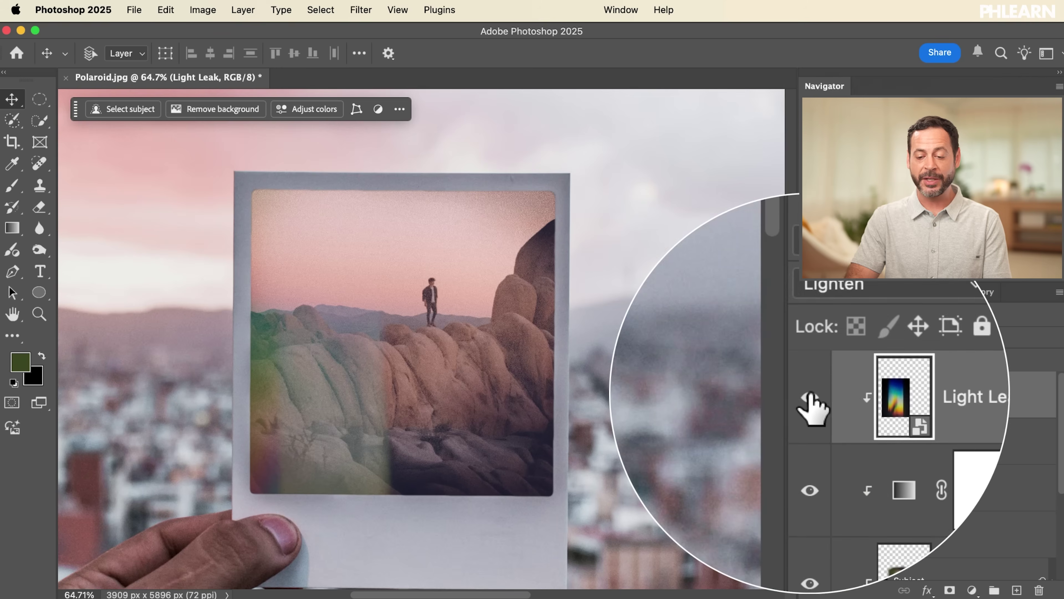
pyautogui.moveTo(812, 409); pyautogui.dragTo(811, 516)
pyautogui.scroll(-5, 812, 516)
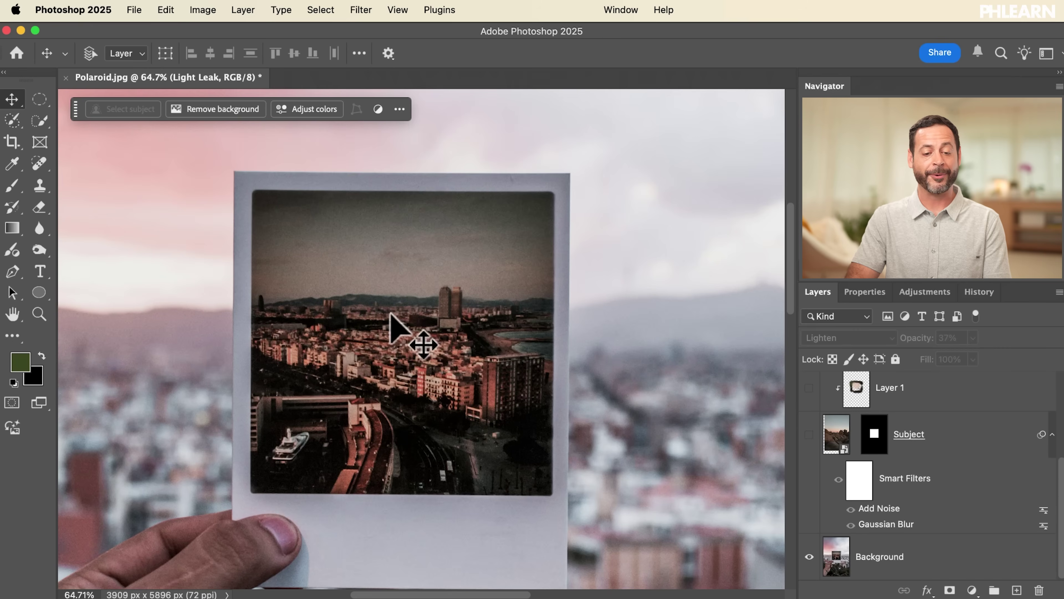